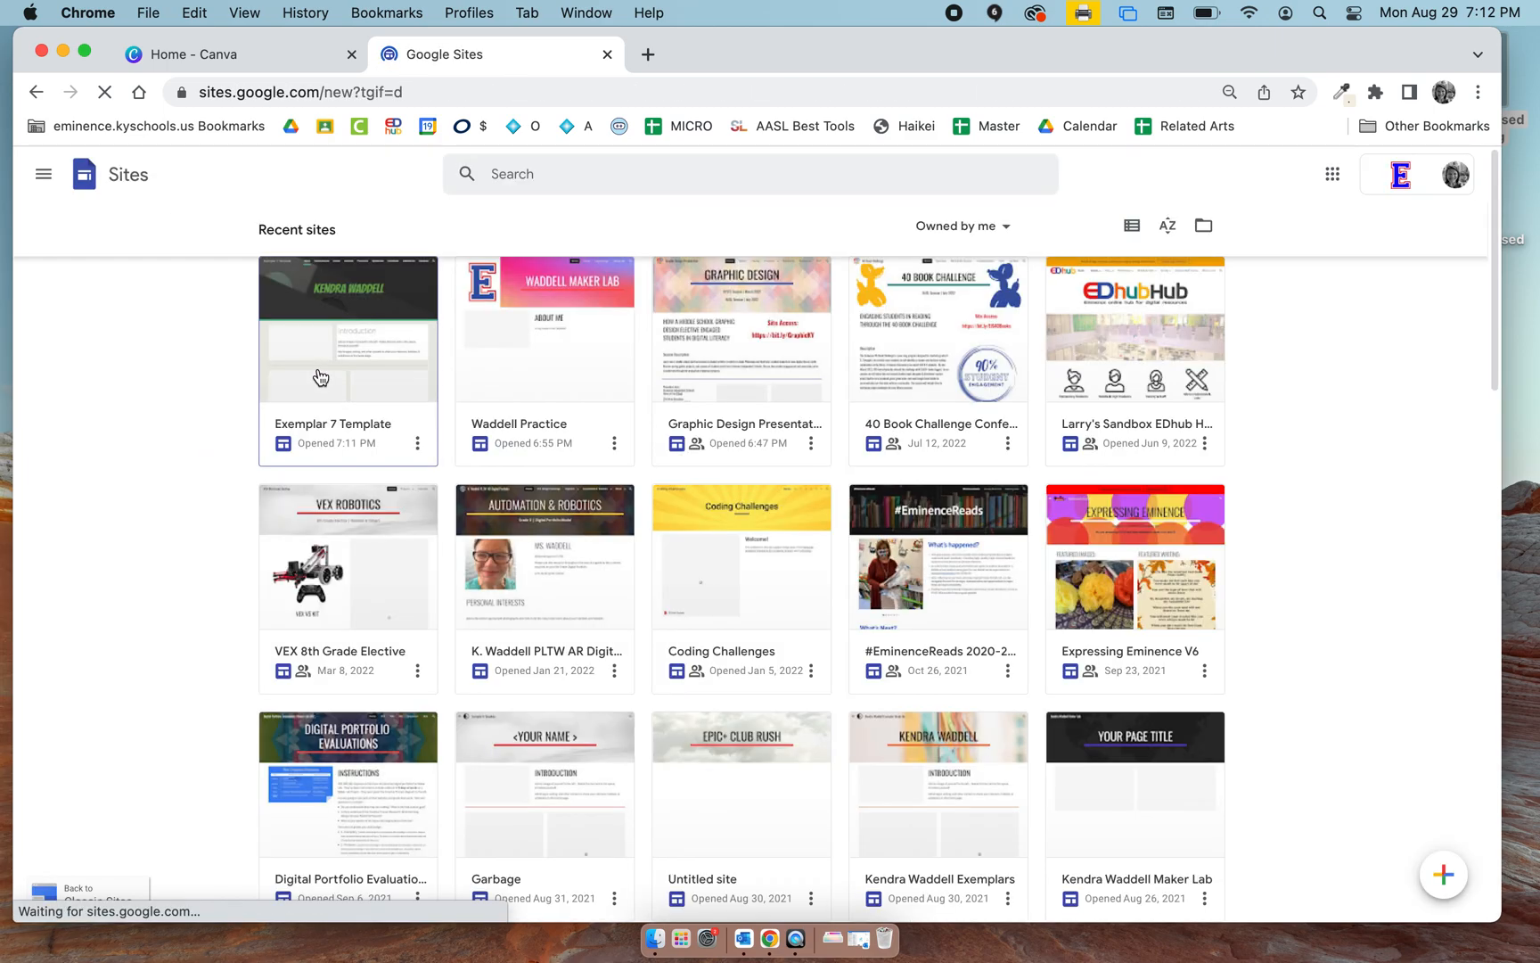
Create a new site from the Exemplar 7 Template in the Eminence Independent Schools template gallery.
{"action": "scroll", "coordinate": [873, 636], "scroll_direction": "down", "scroll_amount": 15}
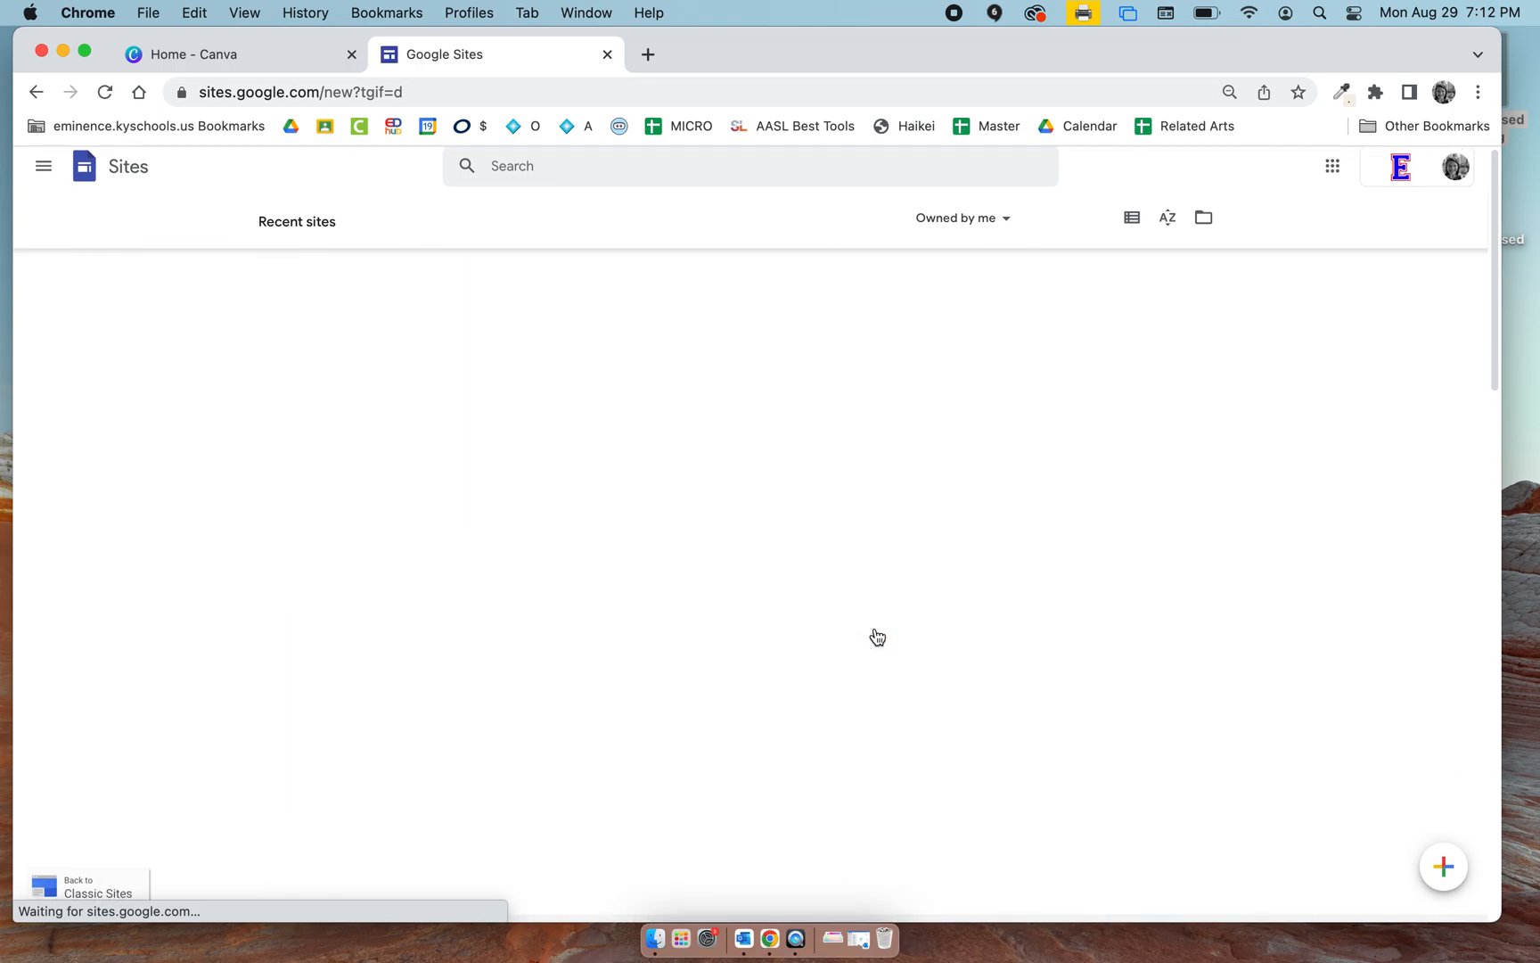
{"action": "scroll", "coordinate": [877, 636], "scroll_direction": "up", "scroll_amount": 15}
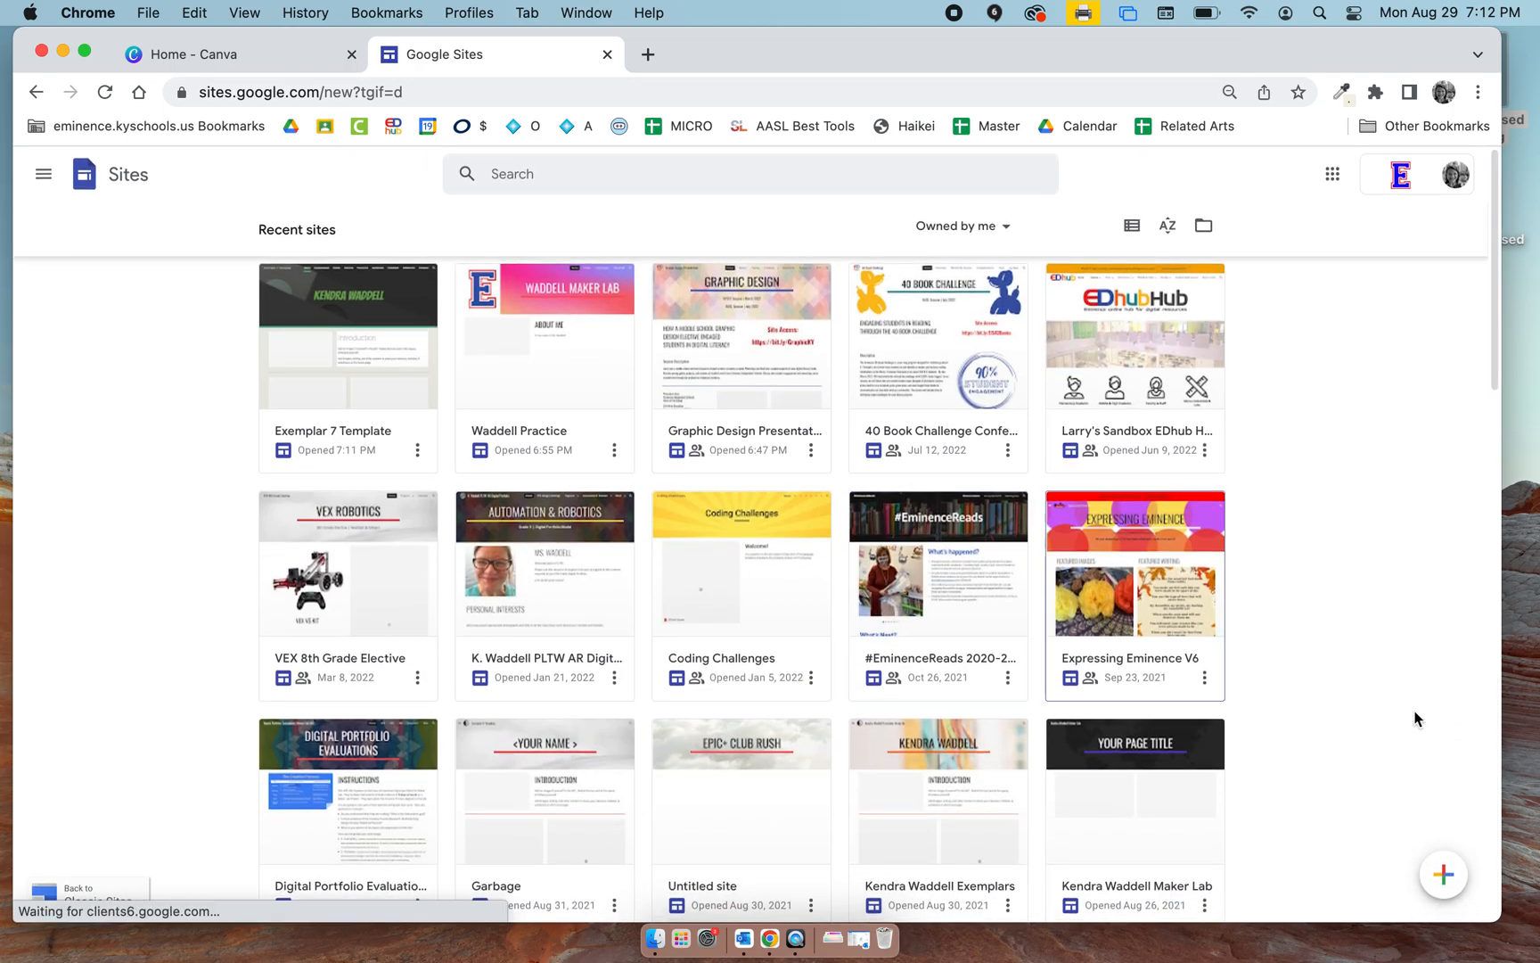
{"action": "mouse_move", "coordinate": [1441, 882]}
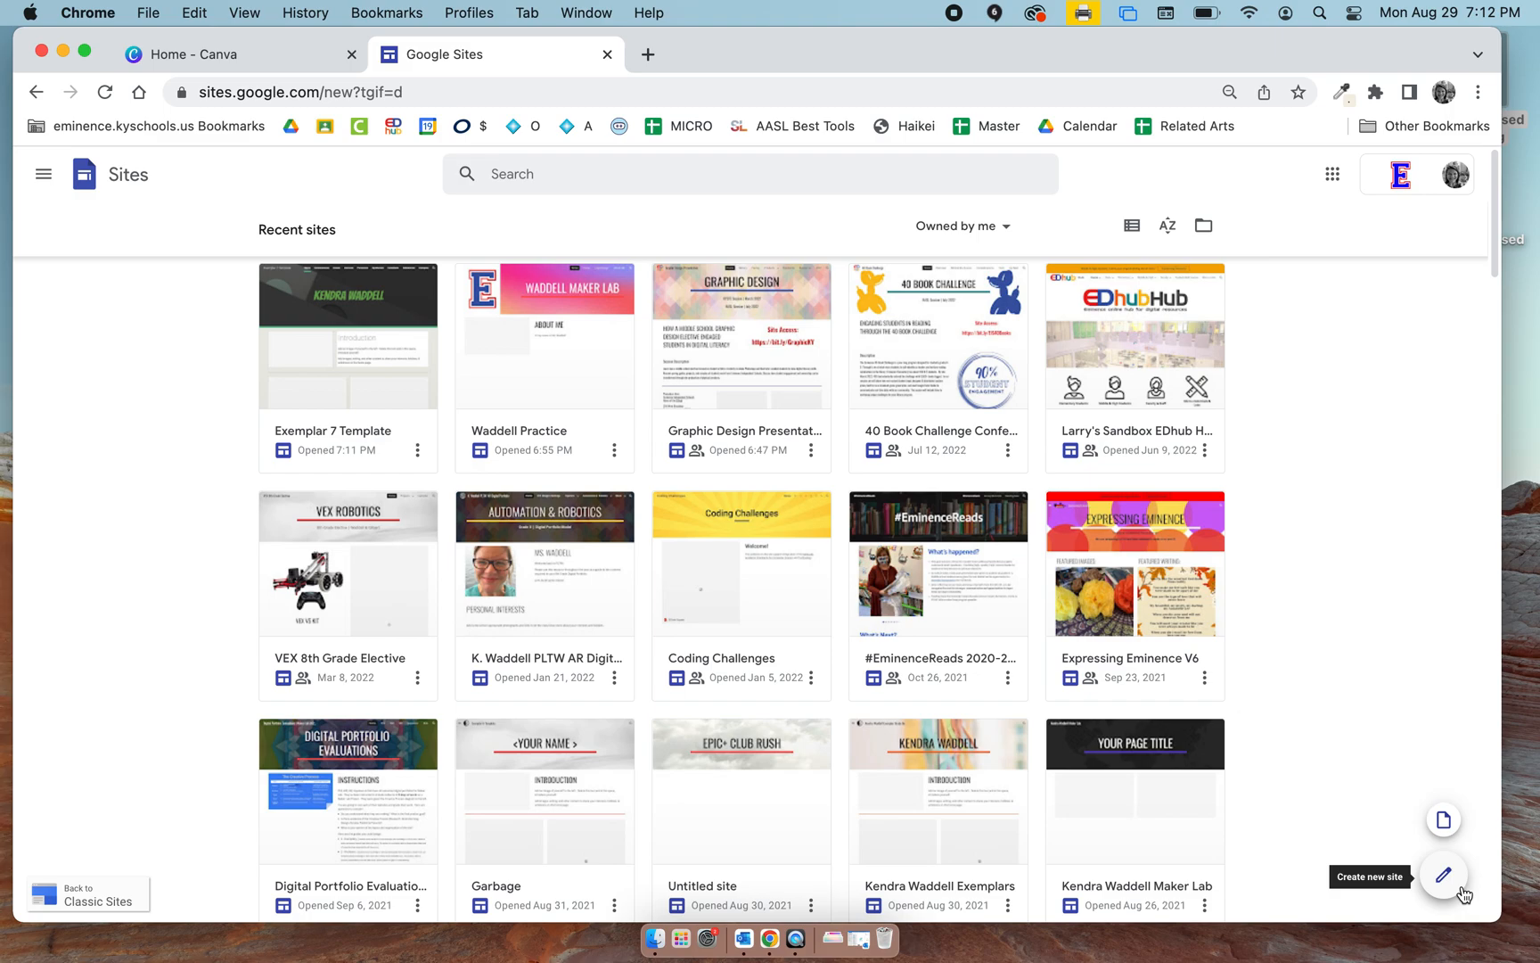
{"action": "left_click", "coordinate": [1445, 821]}
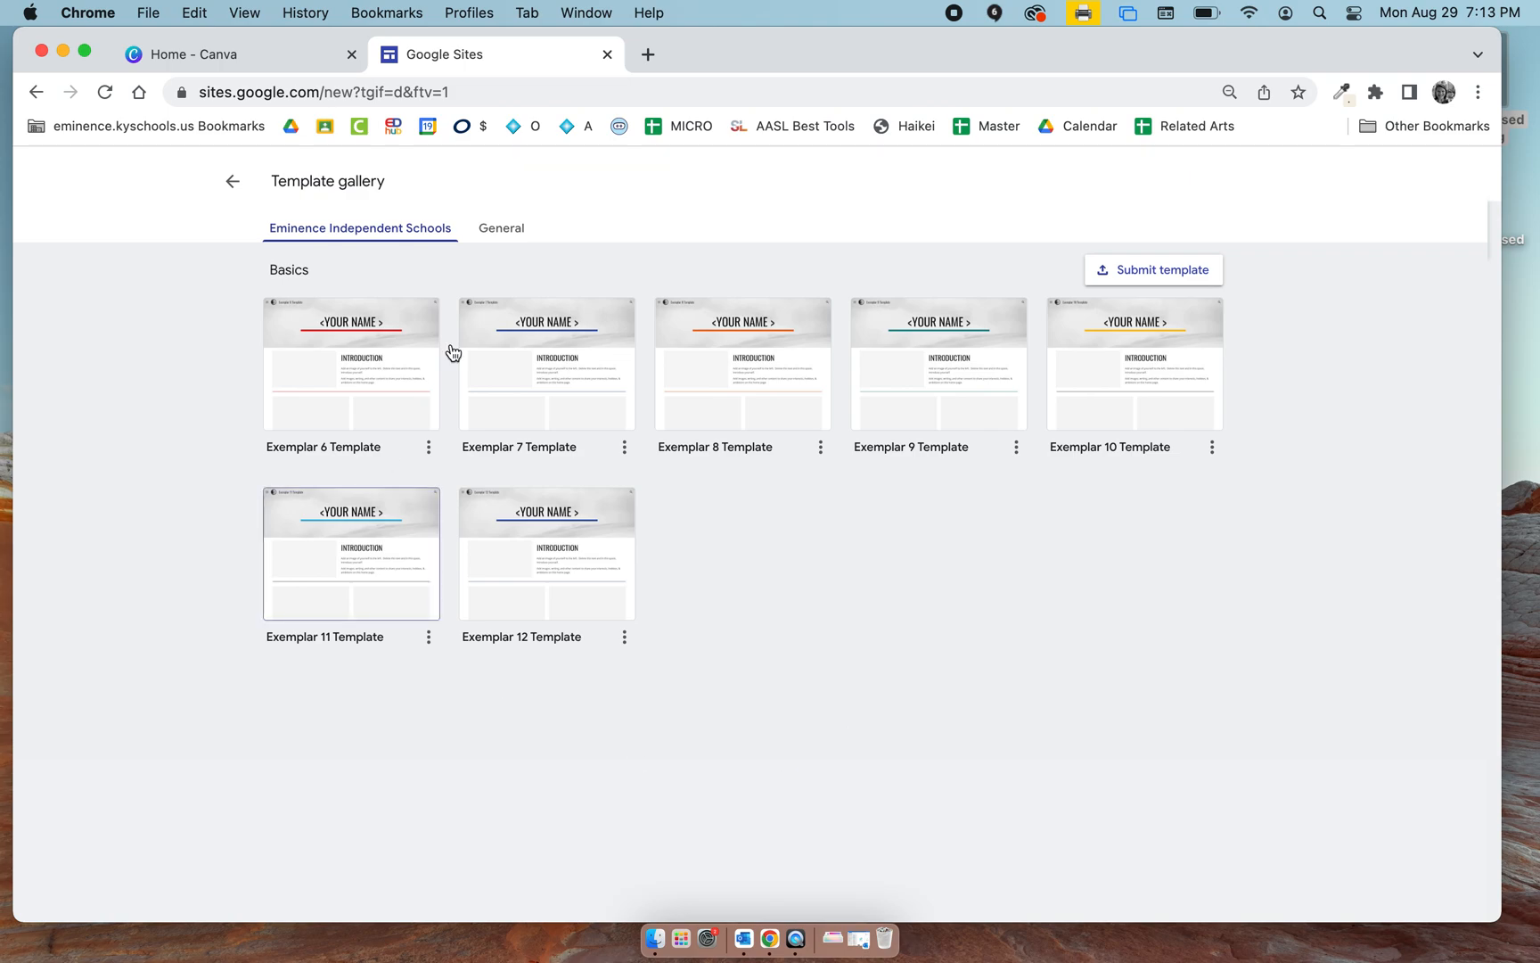
{"action": "left_click", "coordinate": [516, 368]}
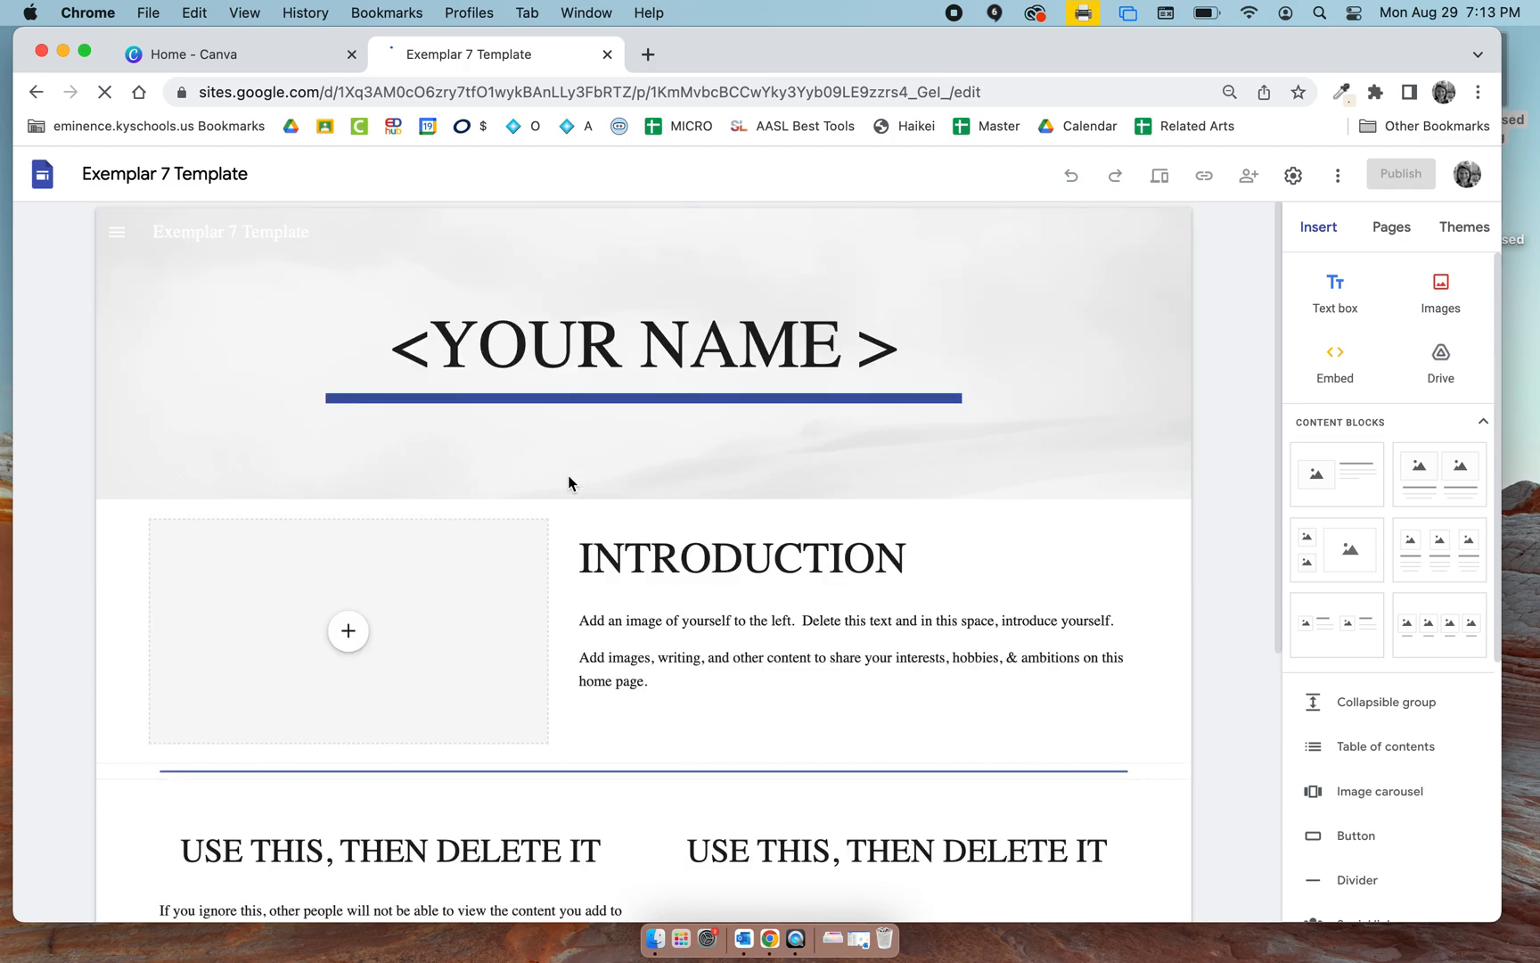
Rename the site document as KW Exemplar 7 2022-23.
{"action": "left_click", "coordinate": [150, 179]}
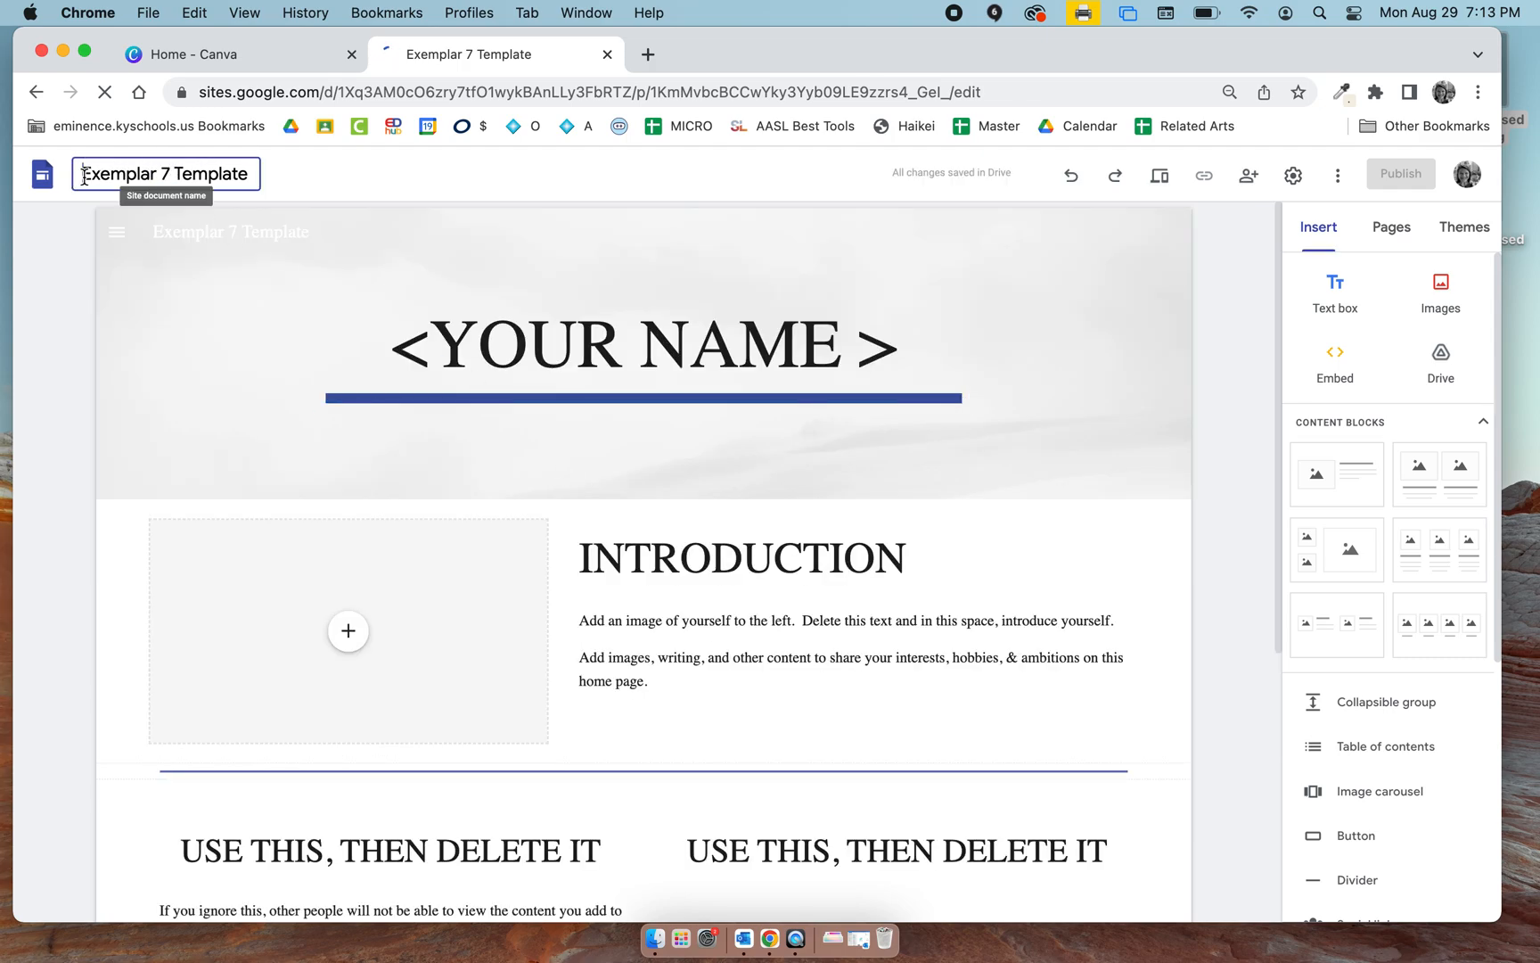
{"action": "type", "text": "KW"}
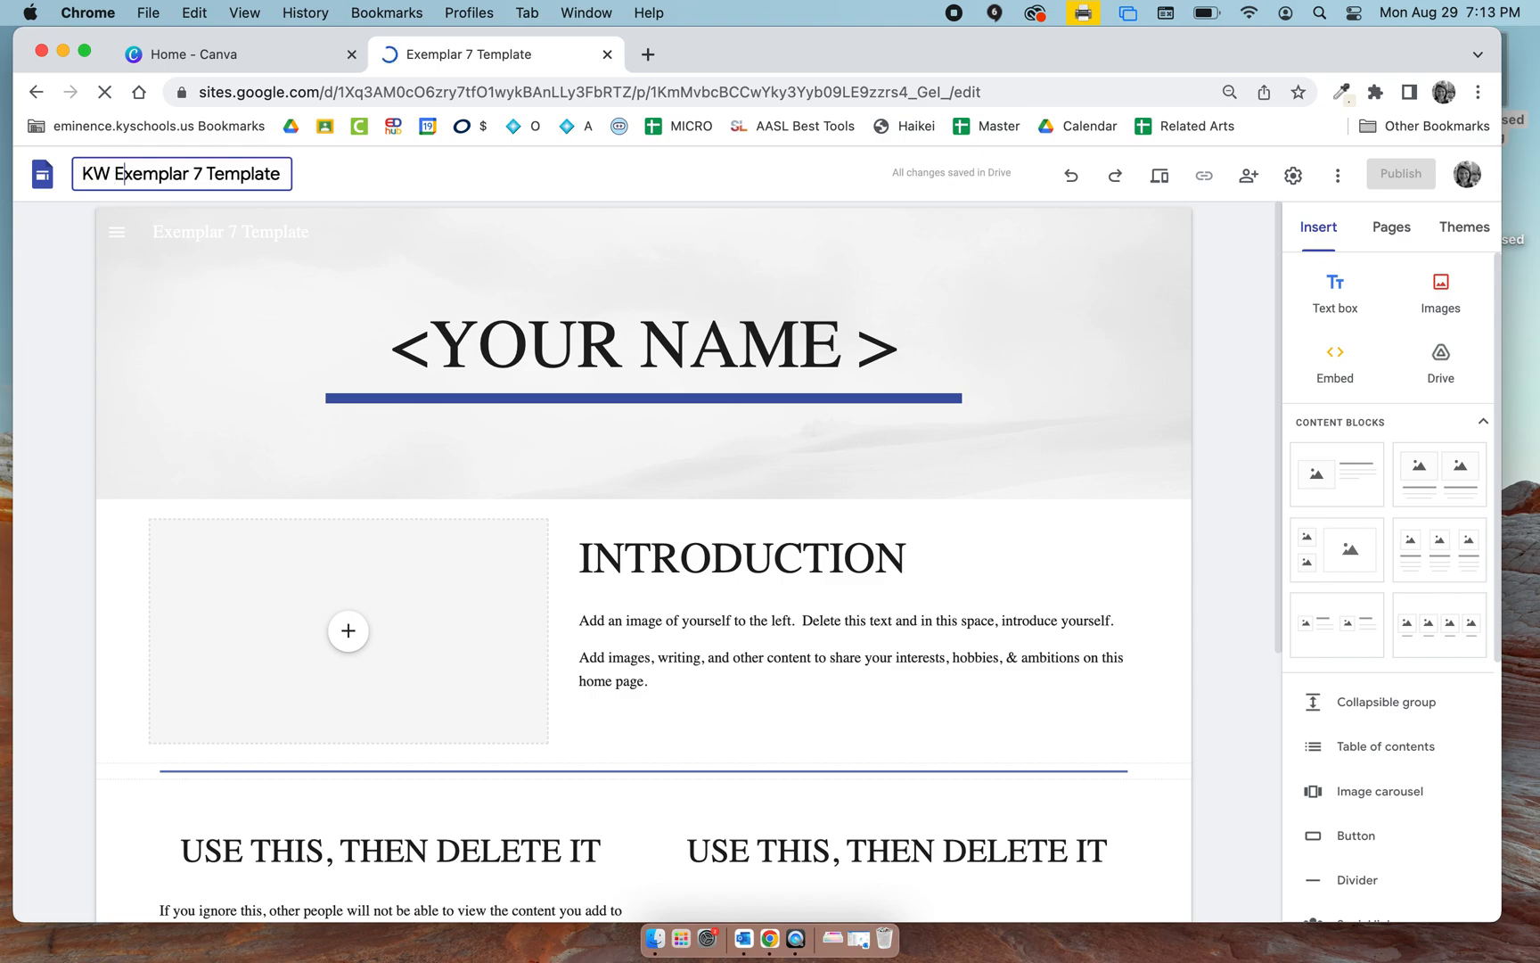
{"action": "double_click", "coordinate": [234, 171]}
{"action": "key", "text": "BackSpace"}
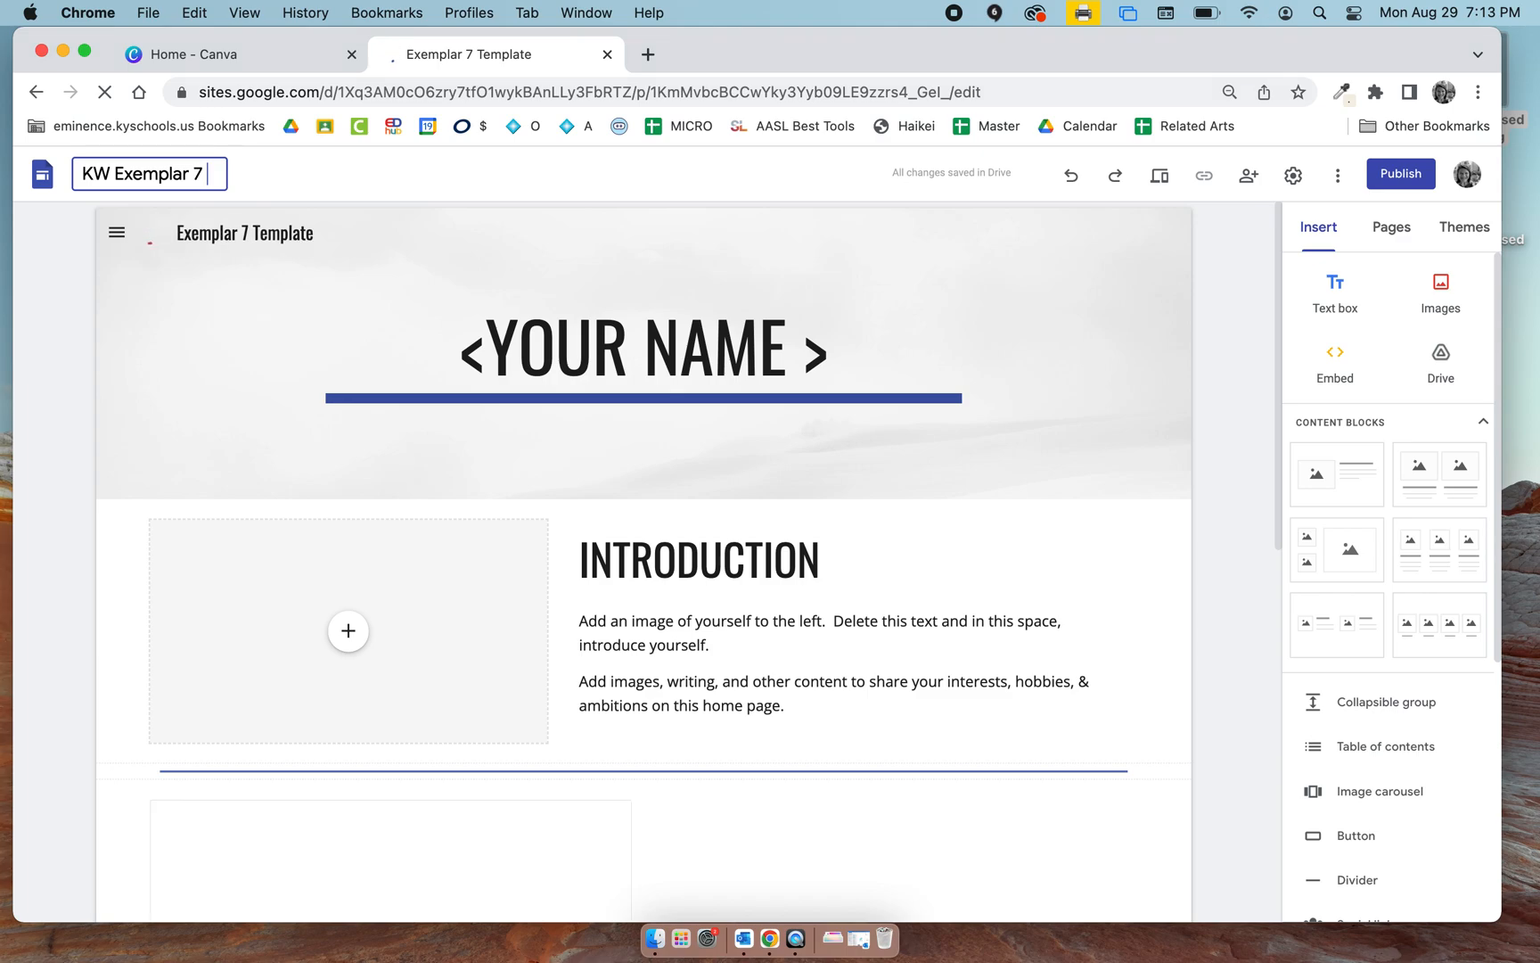
{"action": "type", "text": "2002-"}
{"action": "key", "text": "BackSpace"}
{"action": "key", "text": "BackSpace"}
{"action": "key", "text": "BackSpace"}
{"action": "key", "text": "BackSpace"}
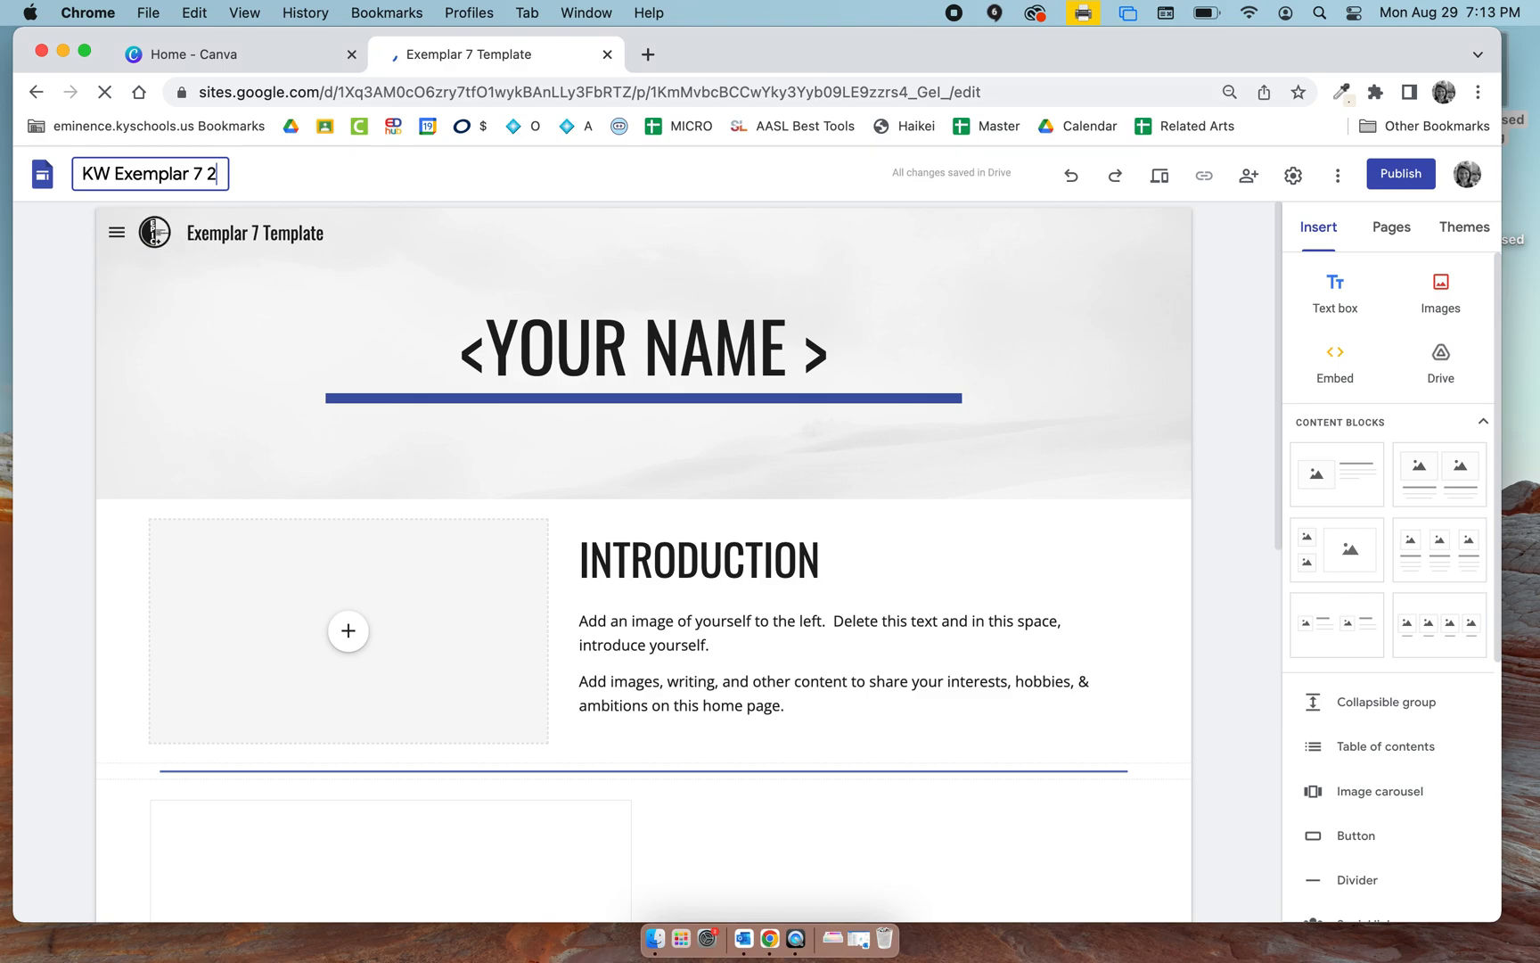
{"action": "type", "text": "02"}
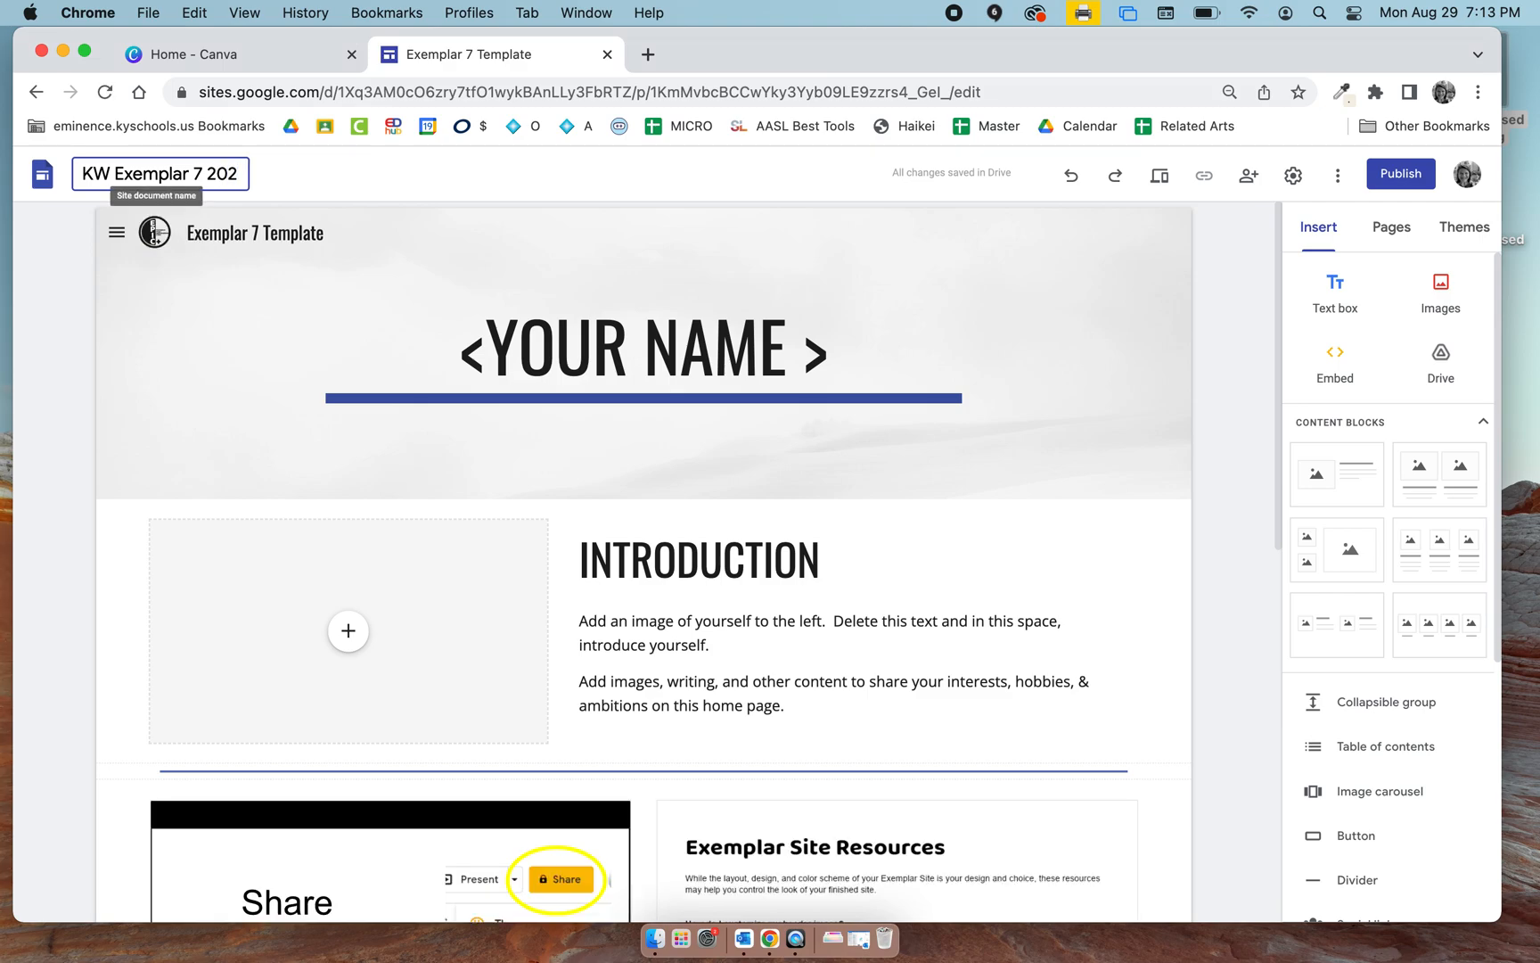
{"action": "type", "text": "2-23"}
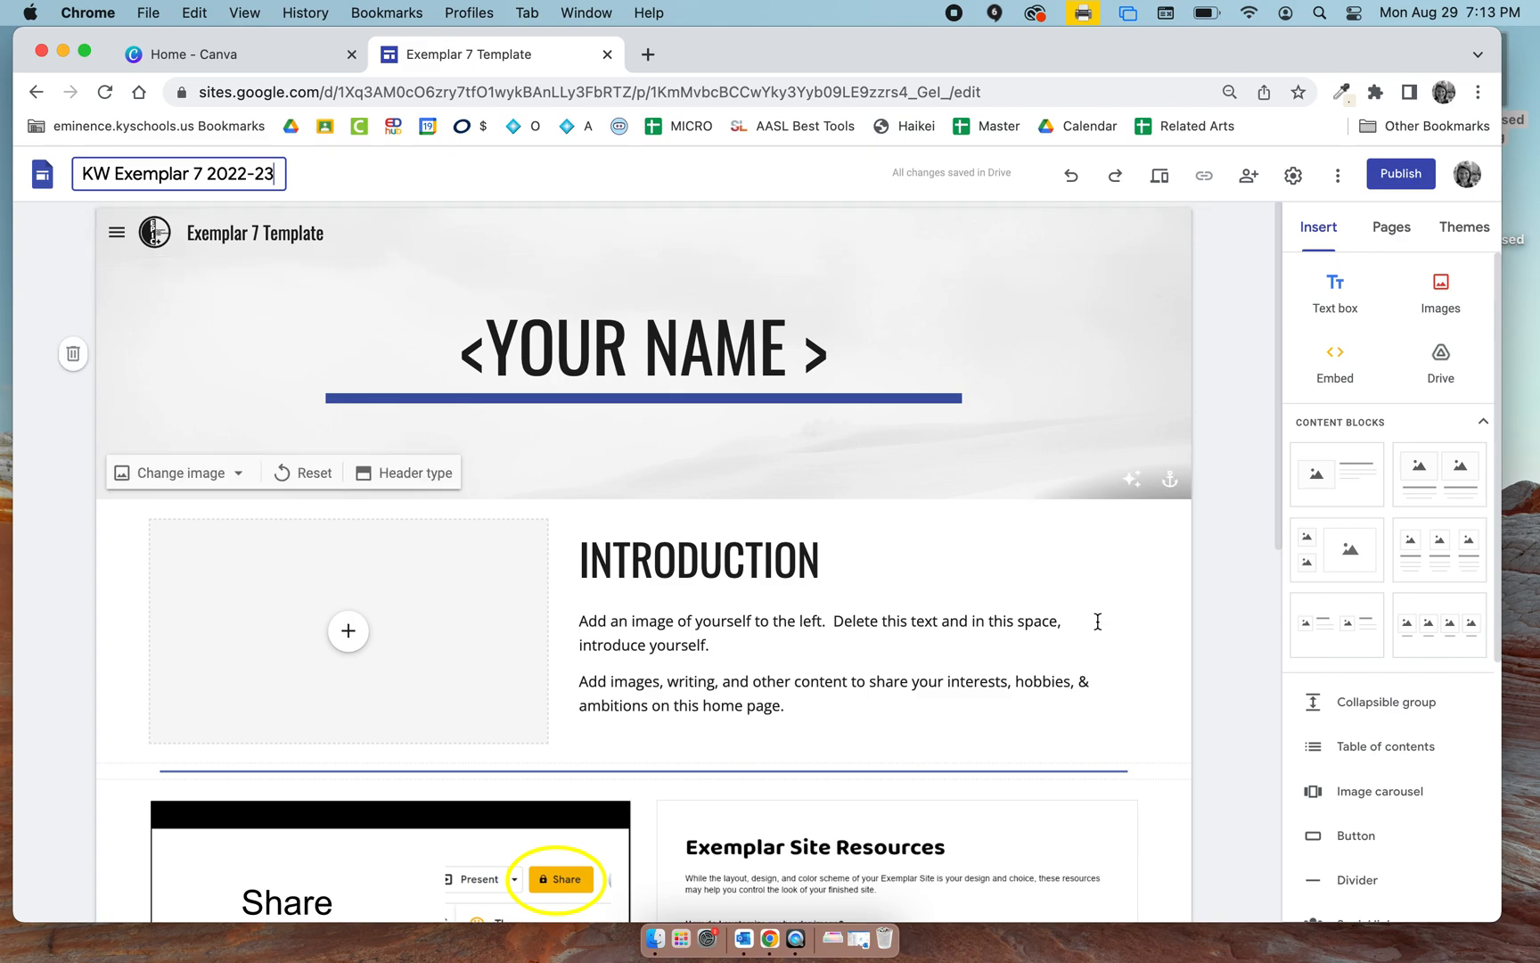
Examine the template content on the home page and the sections of the Communicate page, and return to the home page.
{"action": "scroll", "coordinate": [1187, 752], "scroll_direction": "down", "scroll_amount": 5}
{"action": "scroll", "coordinate": [1187, 751], "scroll_direction": "down", "scroll_amount": 2}
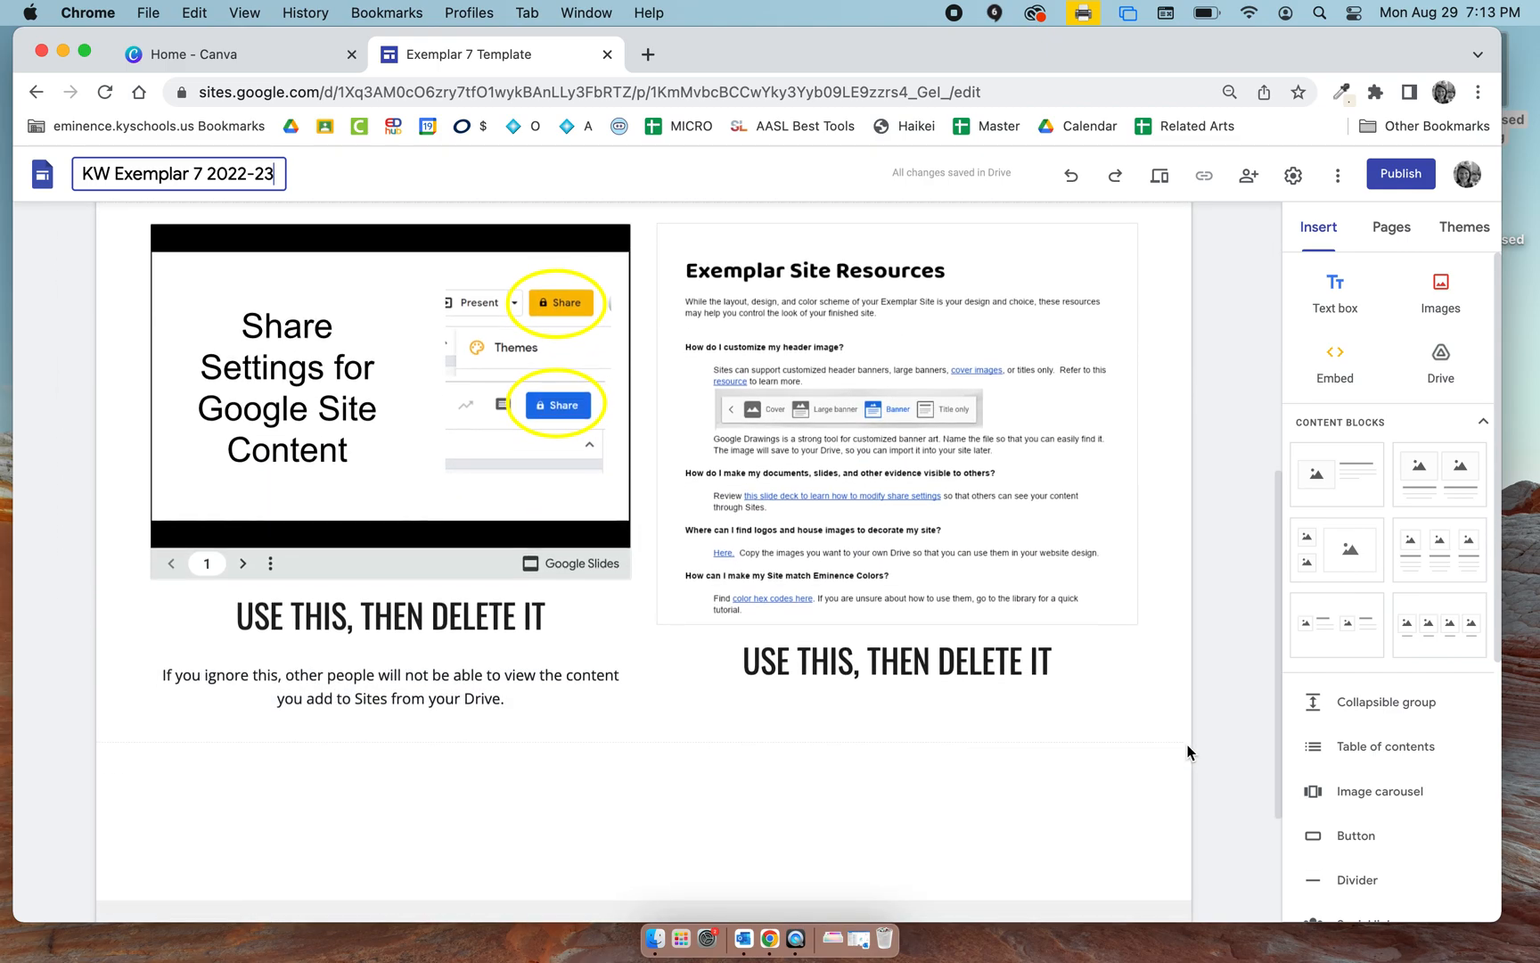
{"action": "scroll", "coordinate": [1188, 748], "scroll_direction": "up", "scroll_amount": 6}
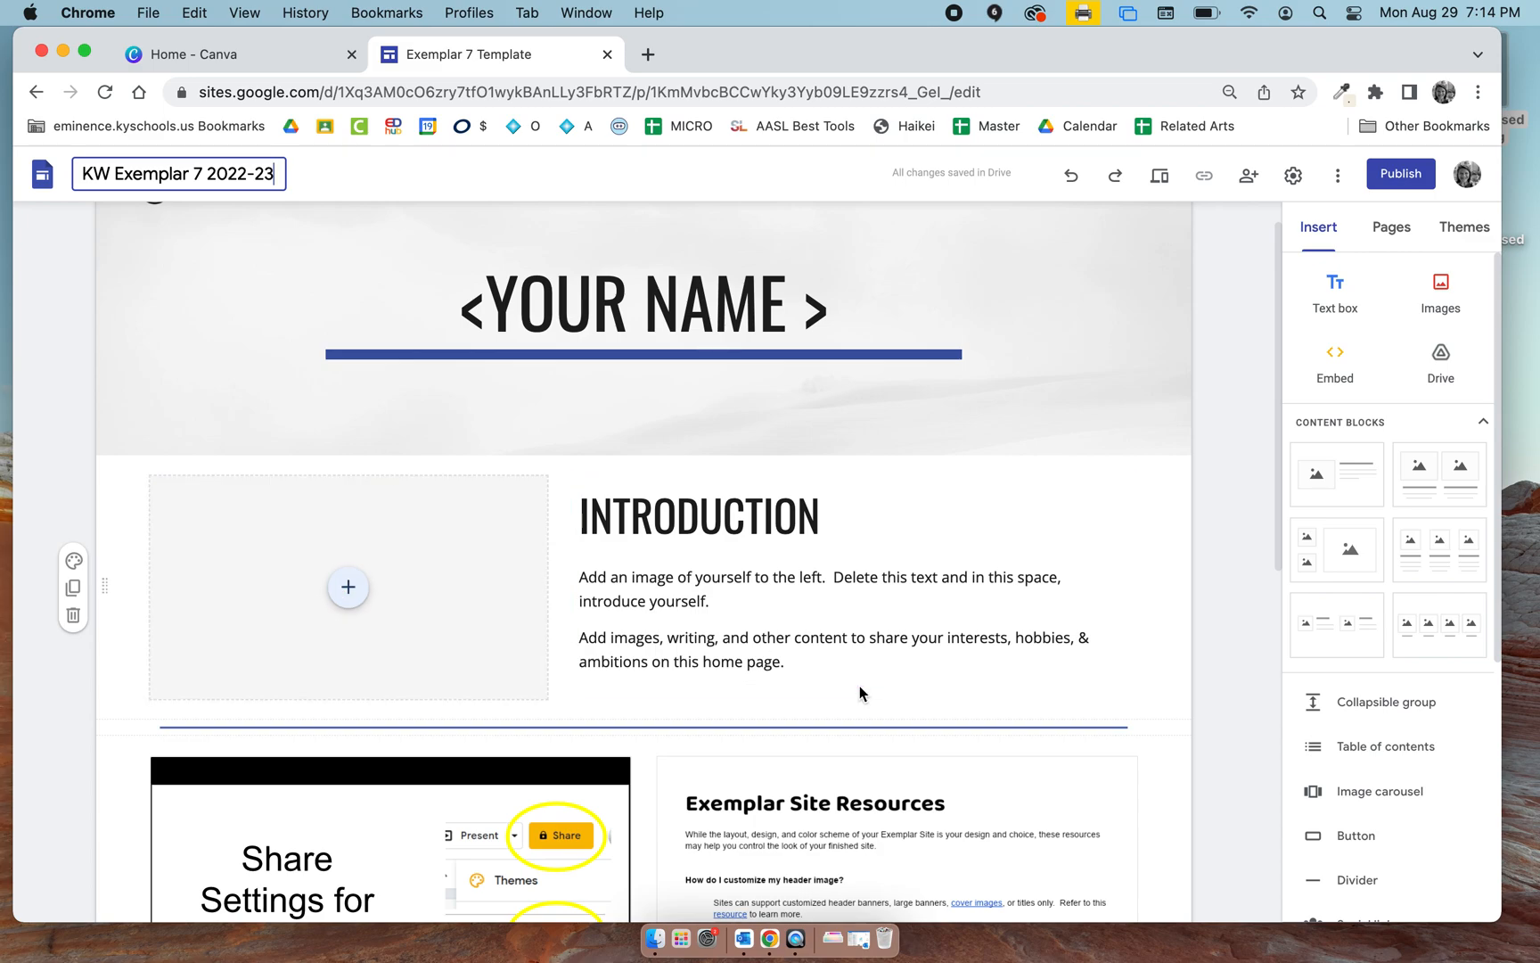
{"action": "scroll", "coordinate": [860, 695], "scroll_direction": "down", "scroll_amount": 5}
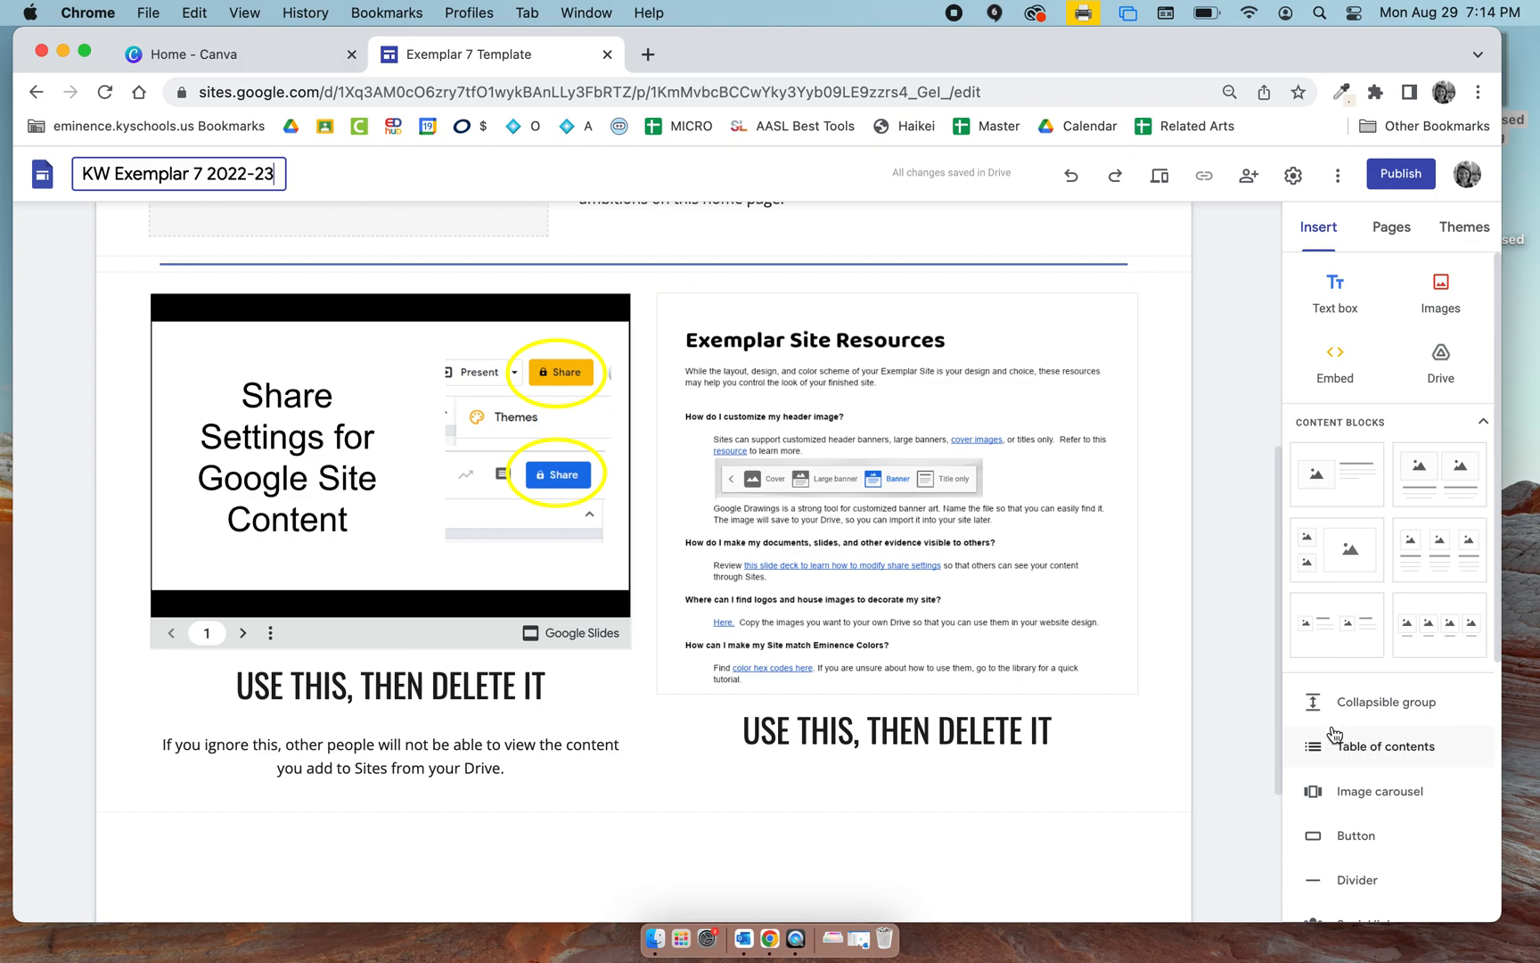
{"action": "scroll", "coordinate": [1199, 594], "scroll_direction": "up", "scroll_amount": 6}
{"action": "left_click", "coordinate": [1373, 229]}
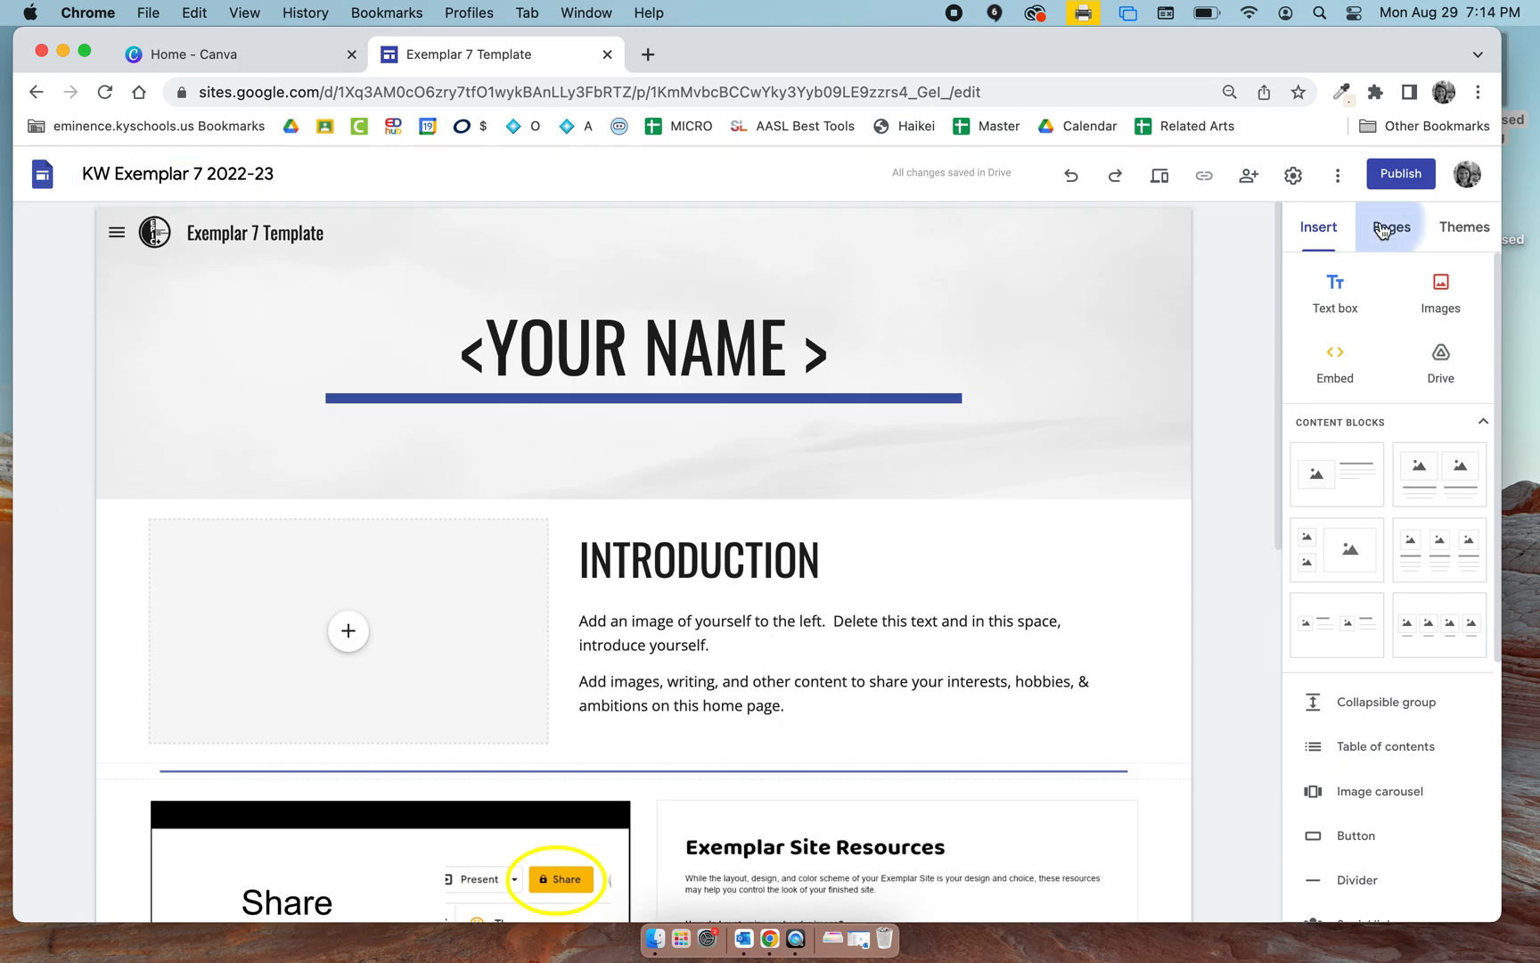
{"action": "left_click", "coordinate": [1360, 348]}
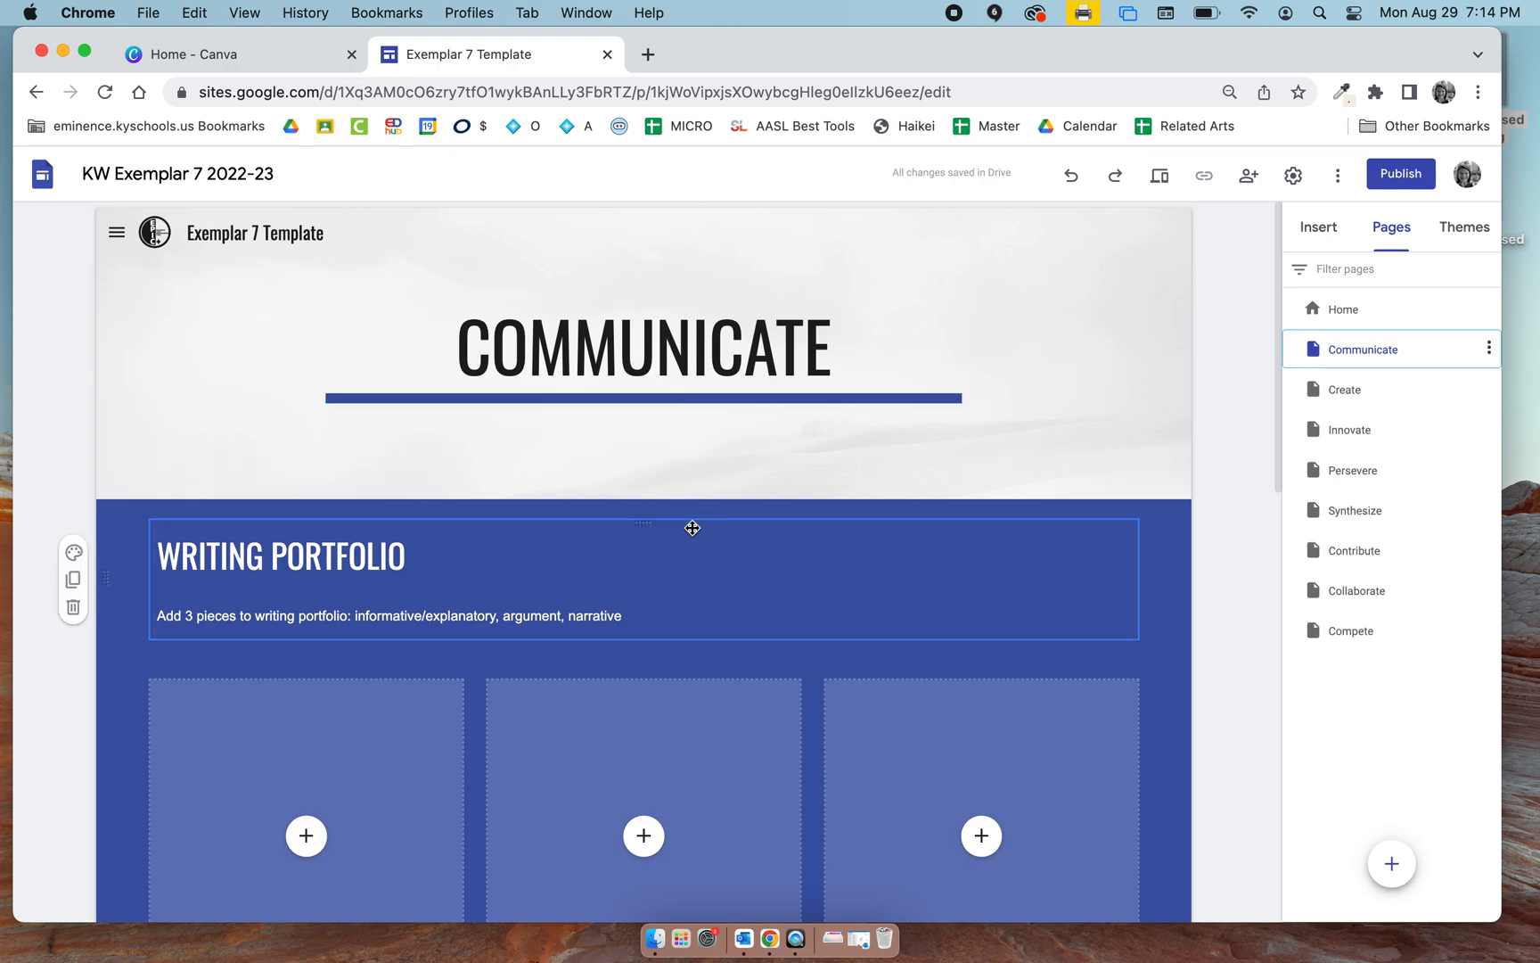
{"action": "scroll", "coordinate": [666, 588], "scroll_direction": "down", "scroll_amount": 7}
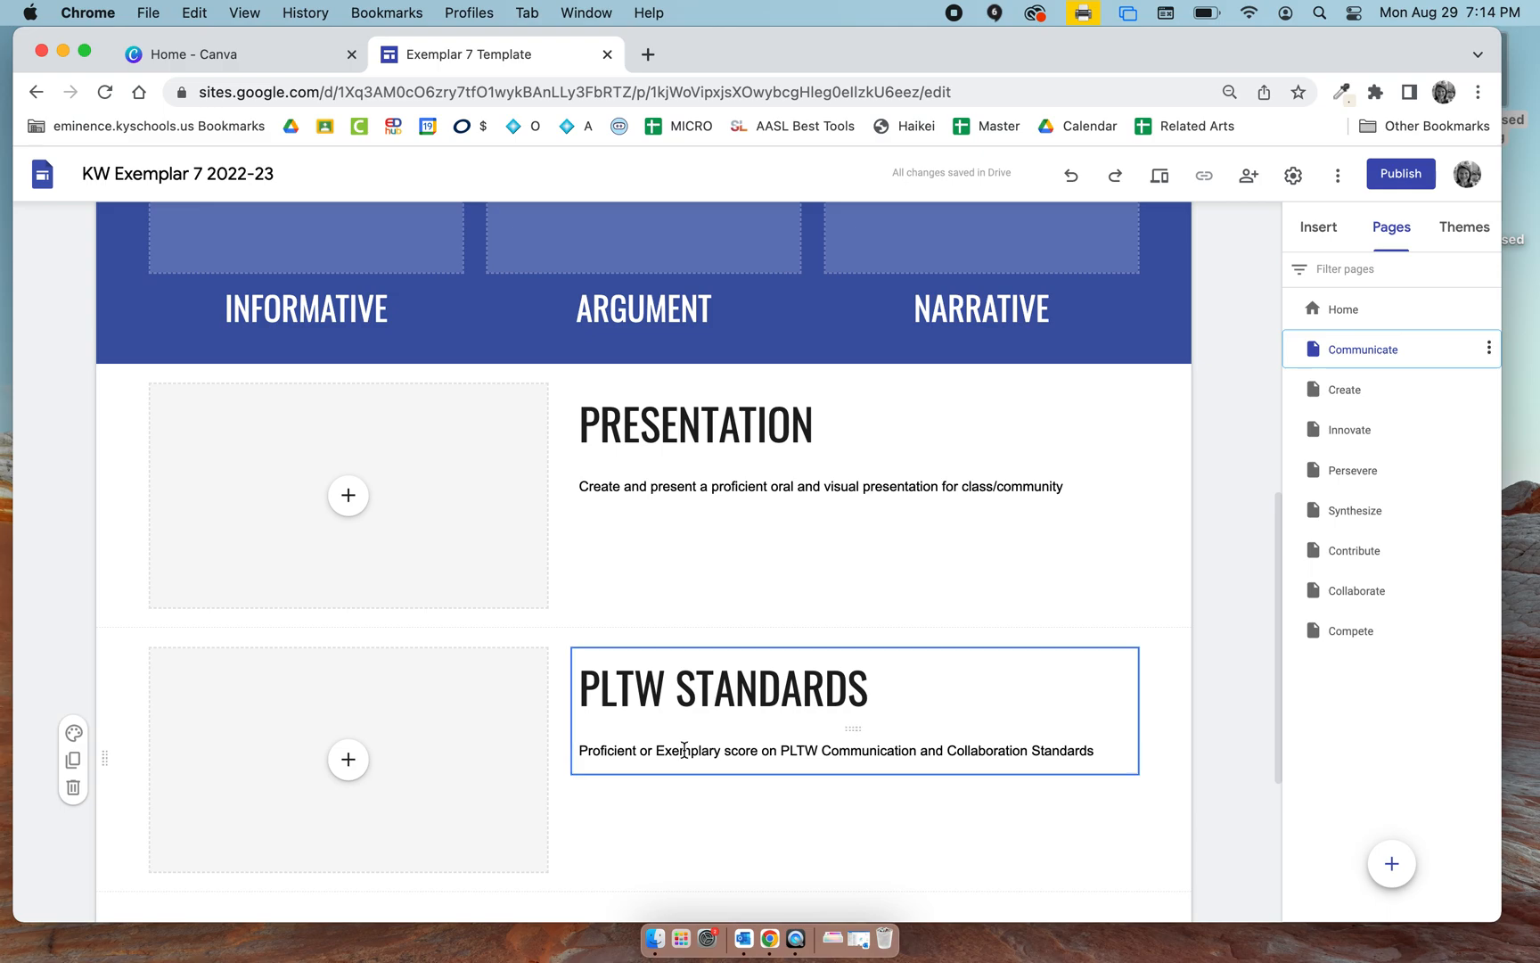
{"action": "scroll", "coordinate": [685, 751], "scroll_direction": "up", "scroll_amount": 8}
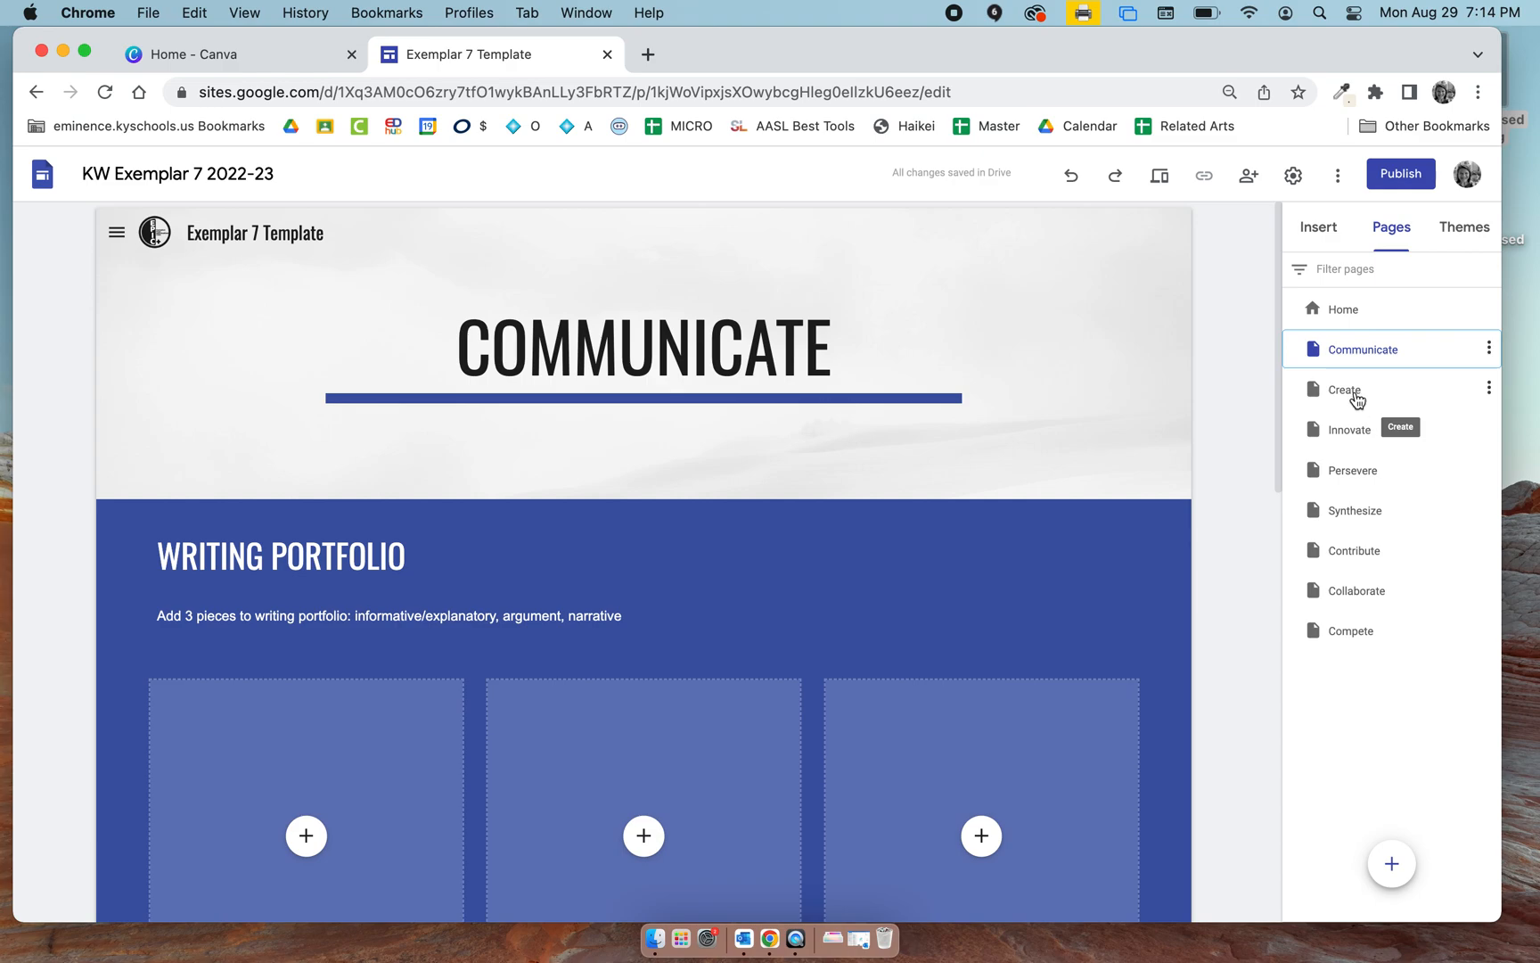
{"action": "left_click", "coordinate": [1343, 311]}
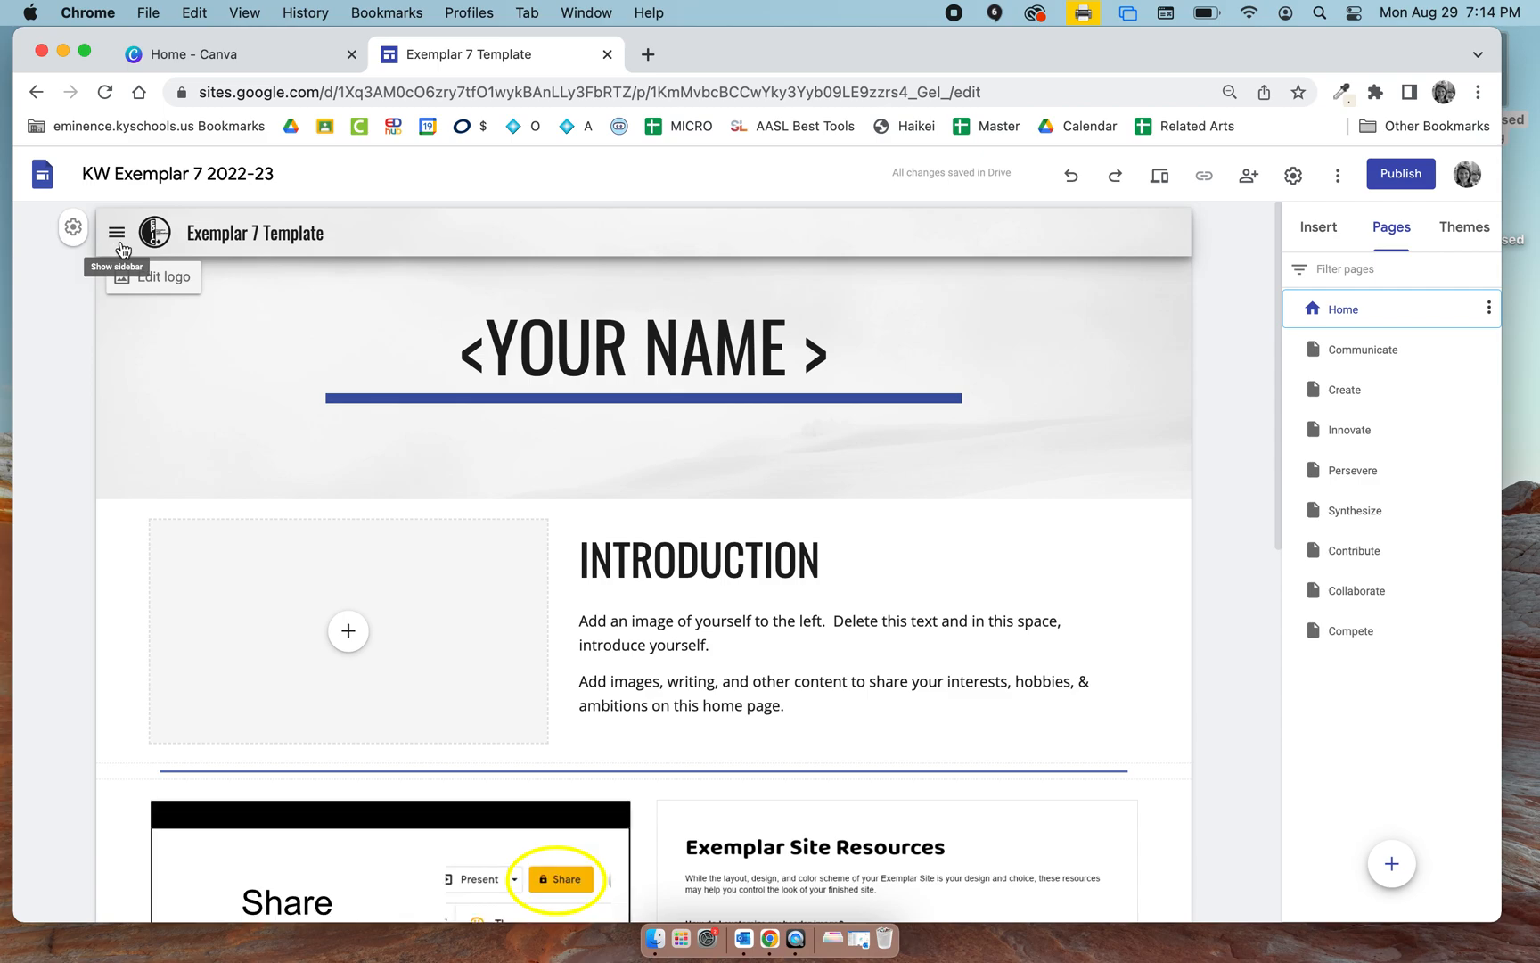
Check the site's side navigation menu and set the navigation mode to Top.
{"action": "left_click", "coordinate": [119, 243]}
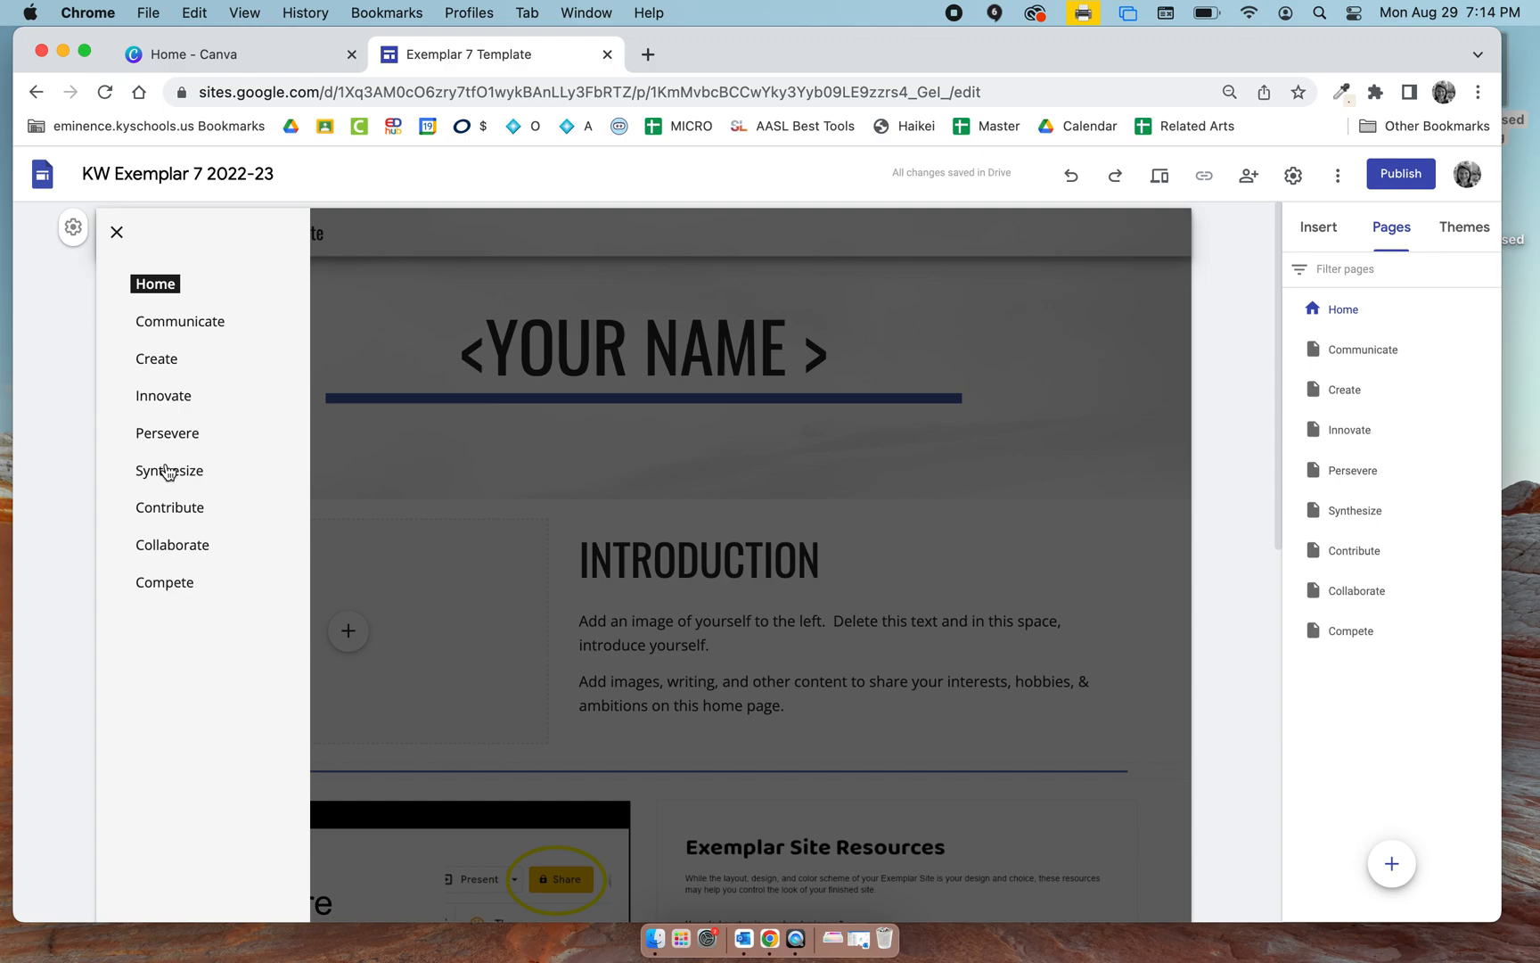
{"action": "left_click", "coordinate": [116, 230]}
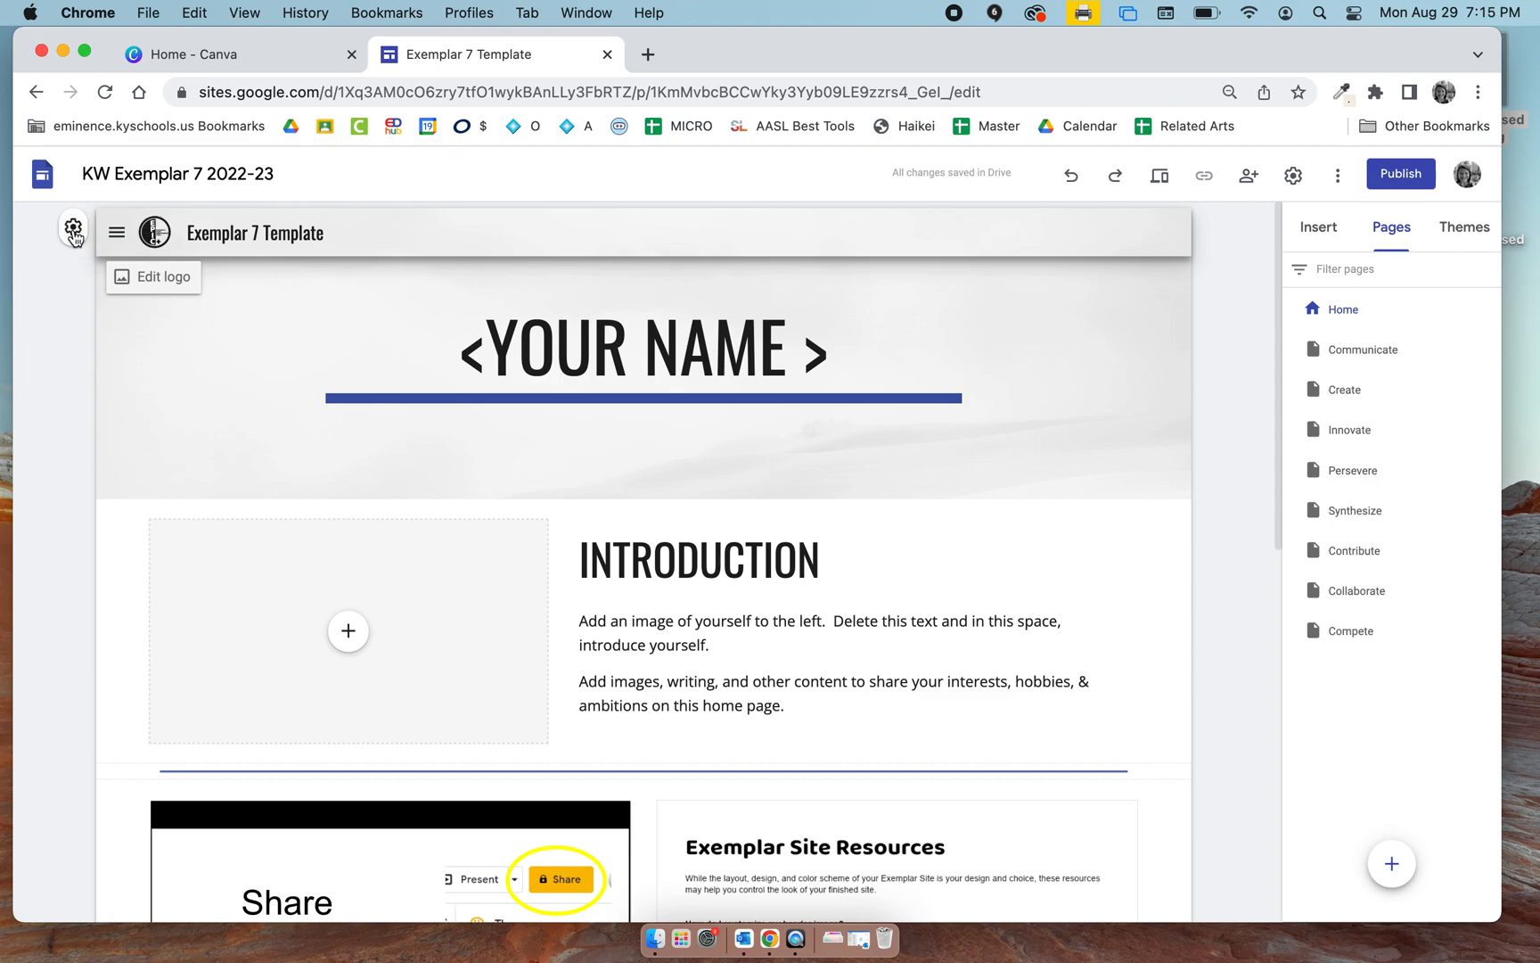
{"action": "left_click", "coordinate": [74, 230]}
{"action": "left_click", "coordinate": [897, 450]}
{"action": "left_click", "coordinate": [898, 401]}
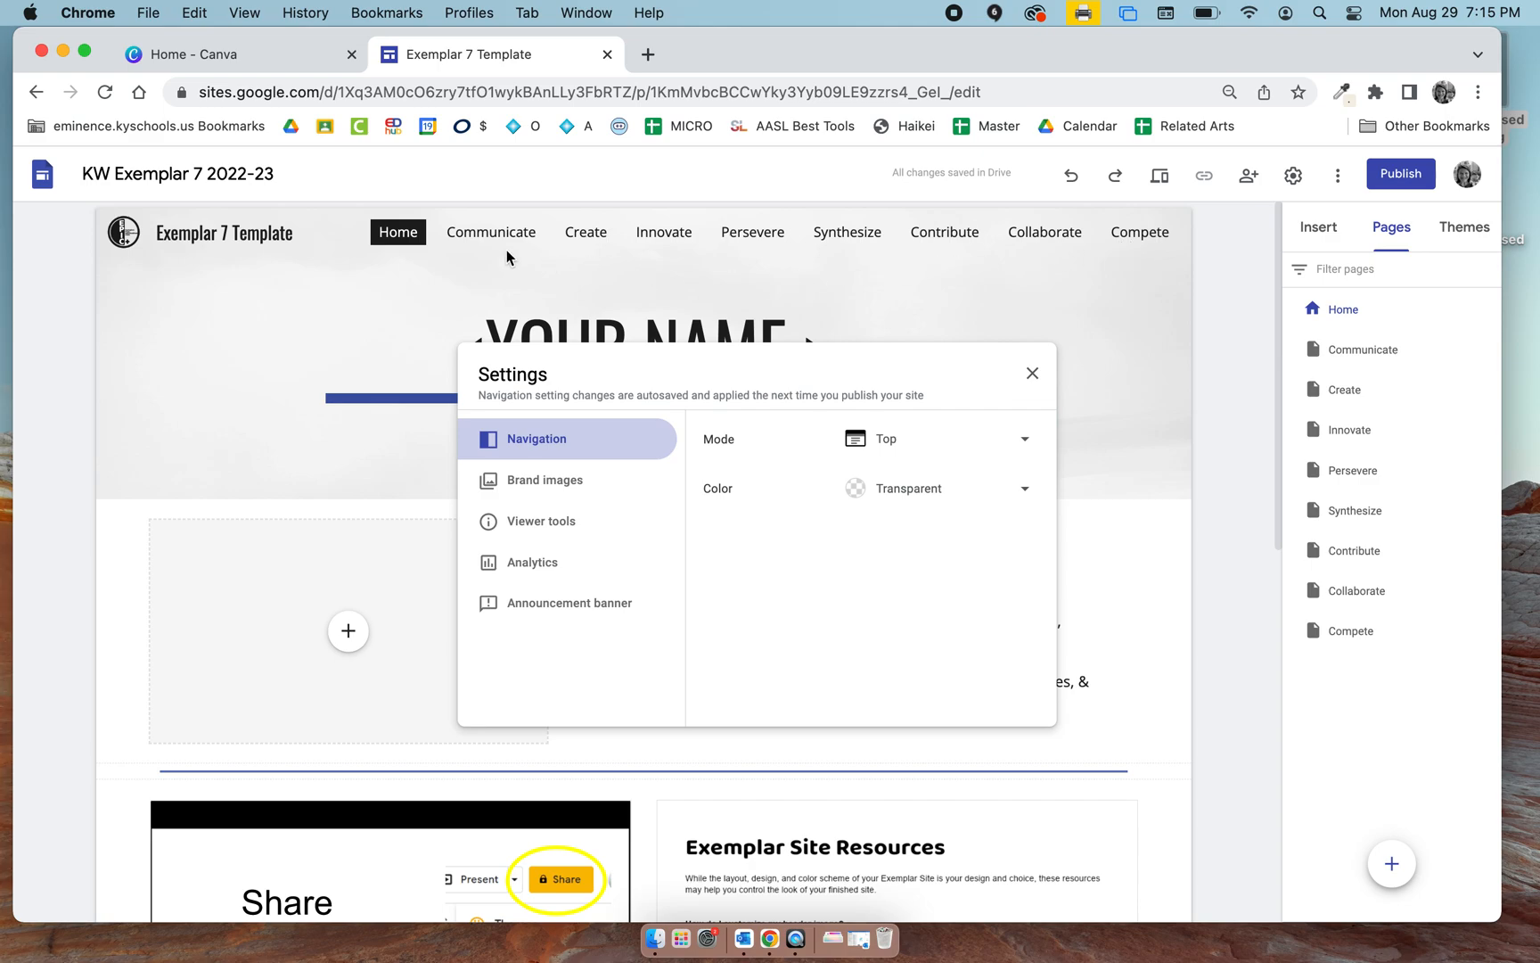
Remove the logo from the site's brand images and close the settings.
{"action": "left_click", "coordinate": [565, 492]}
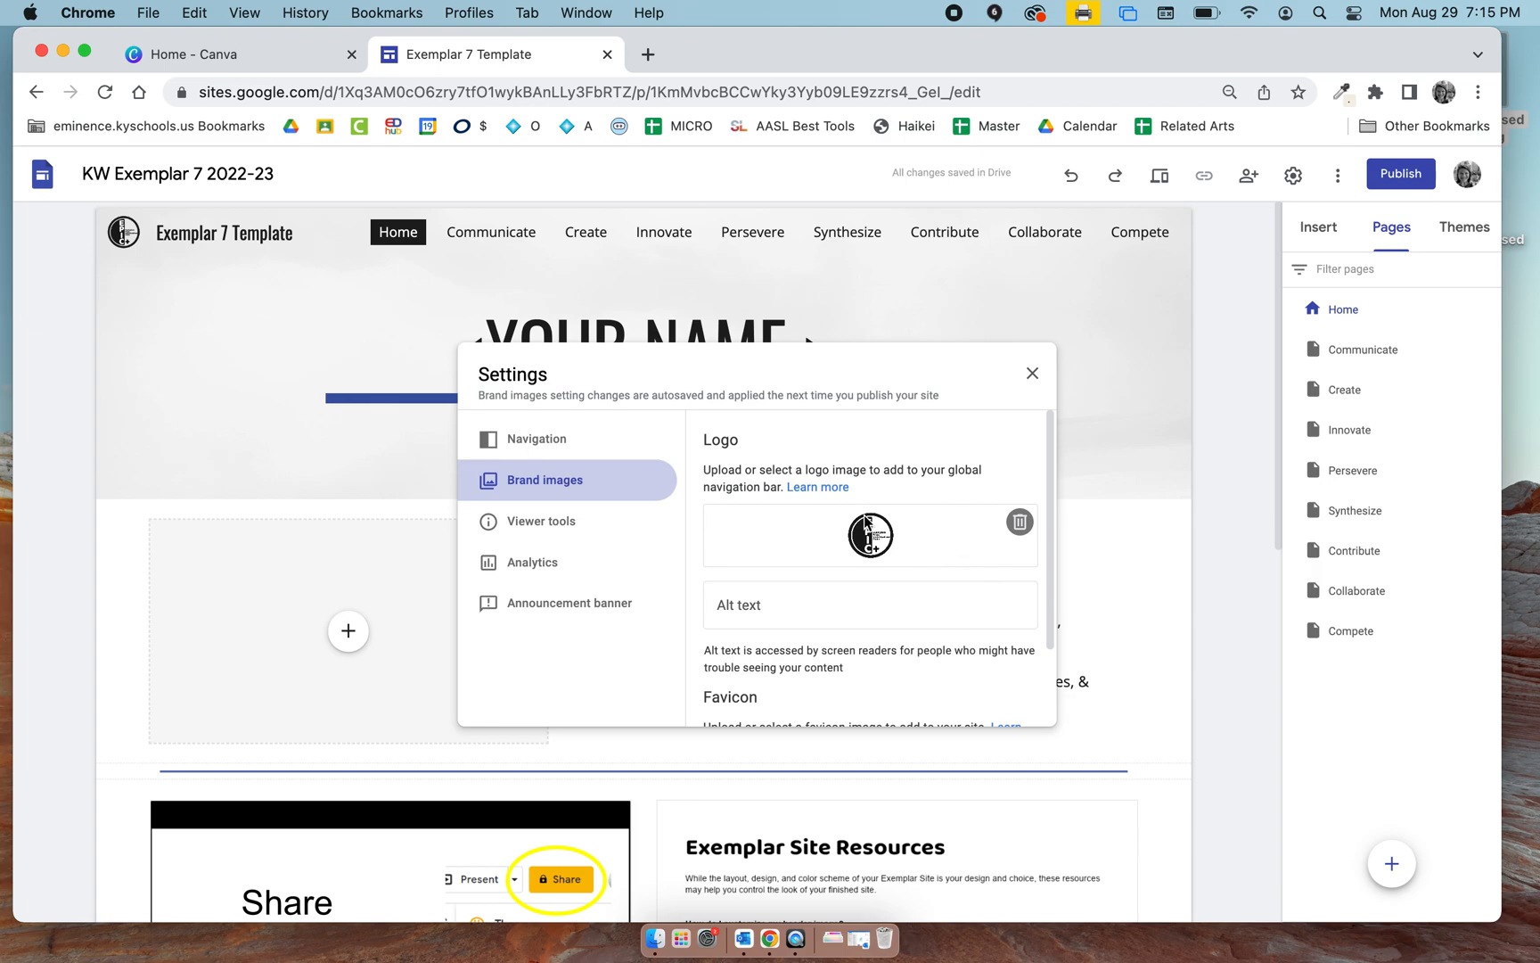
{"action": "left_click", "coordinate": [1019, 522]}
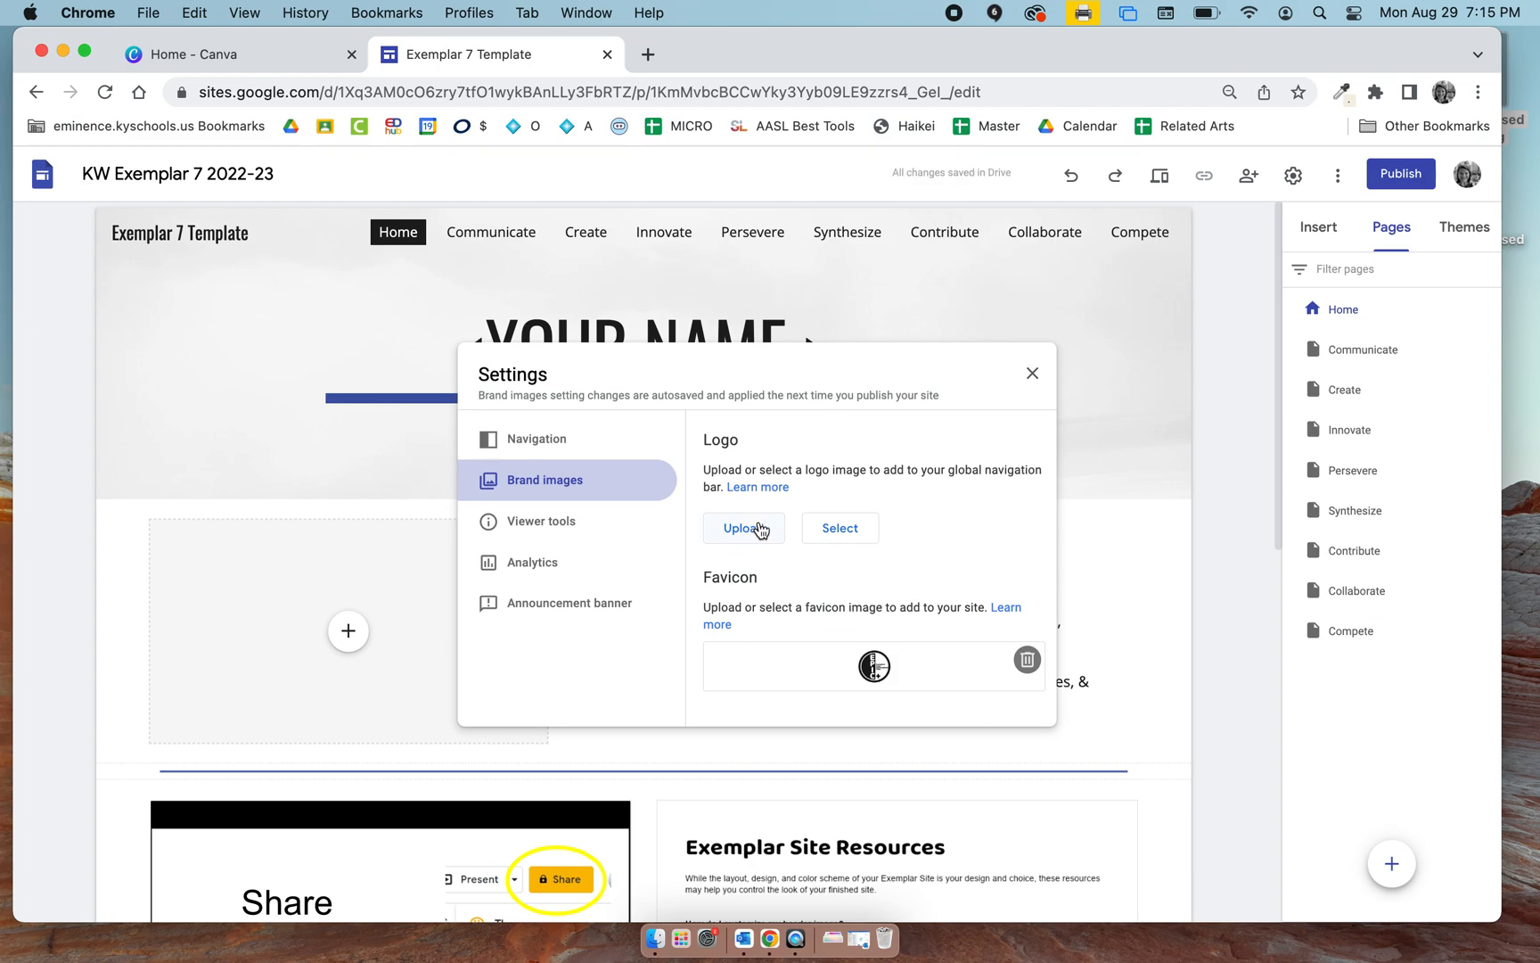
{"action": "left_click", "coordinate": [1032, 373]}
Replace the word Template with 2022-23 in the site name shown in the header.
{"action": "left_click", "coordinate": [168, 231]}
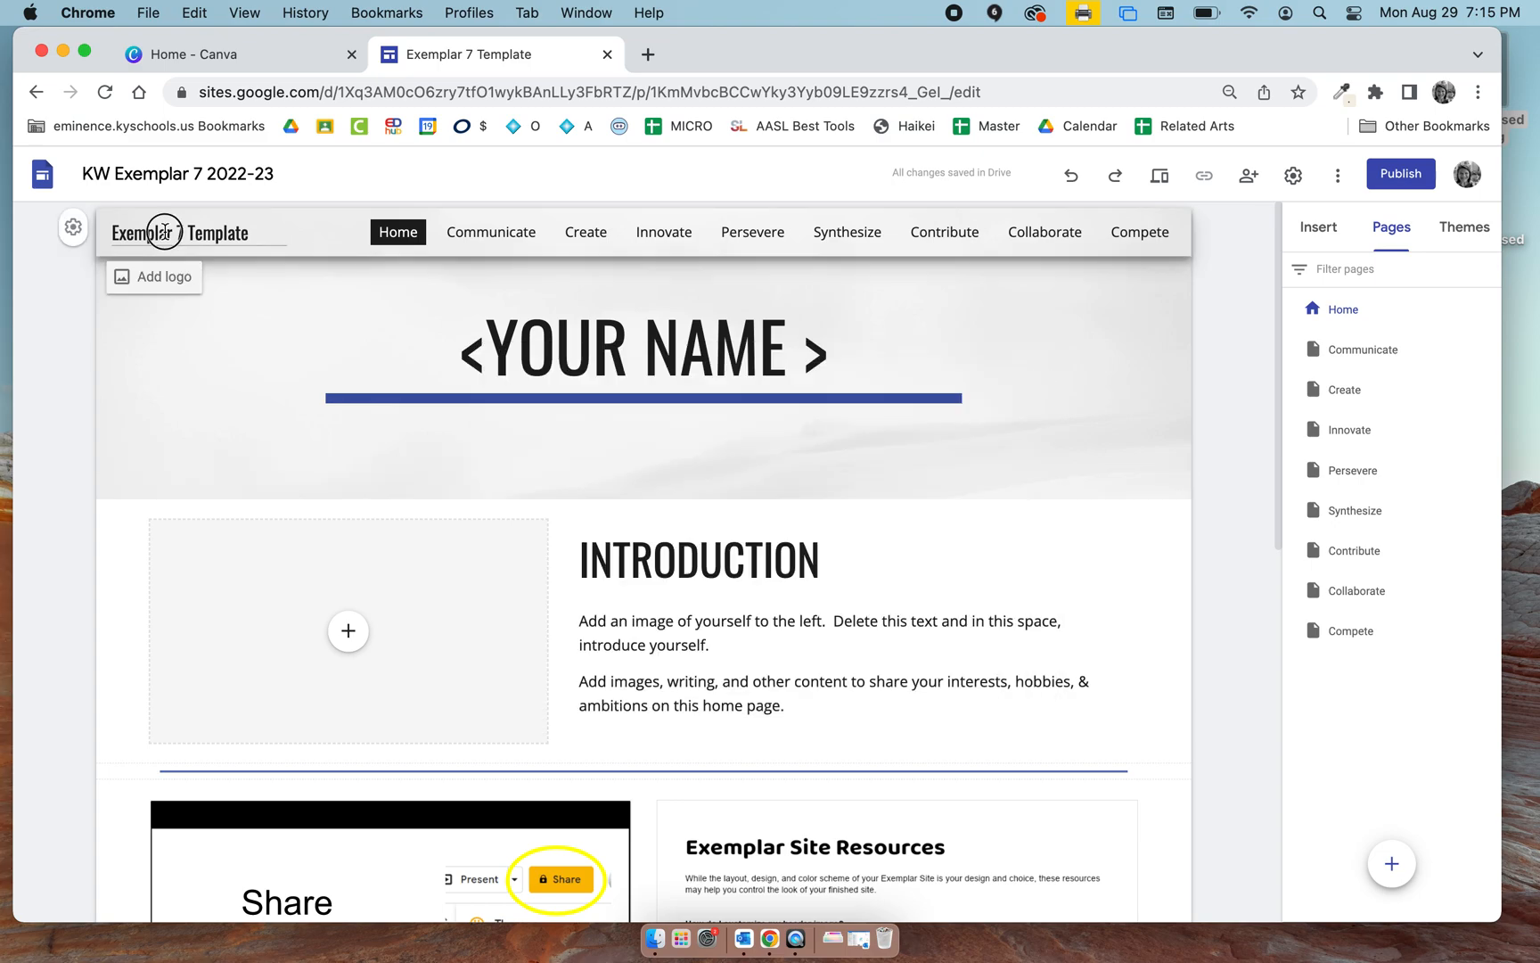
{"action": "double_click", "coordinate": [231, 231]}
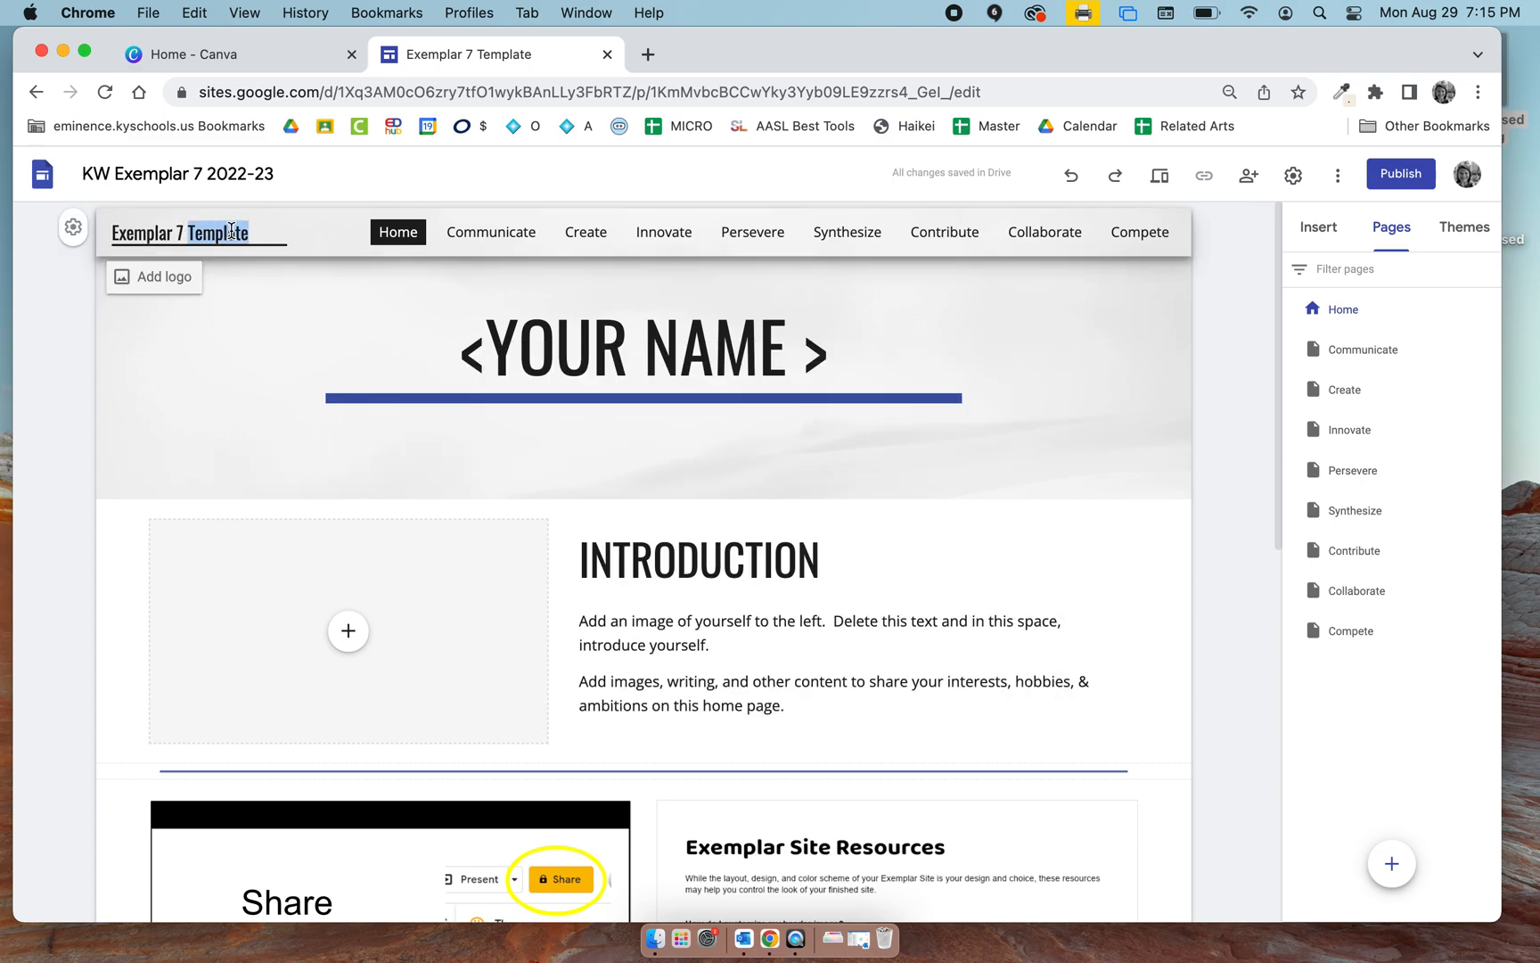
{"action": "type", "text": "1"}
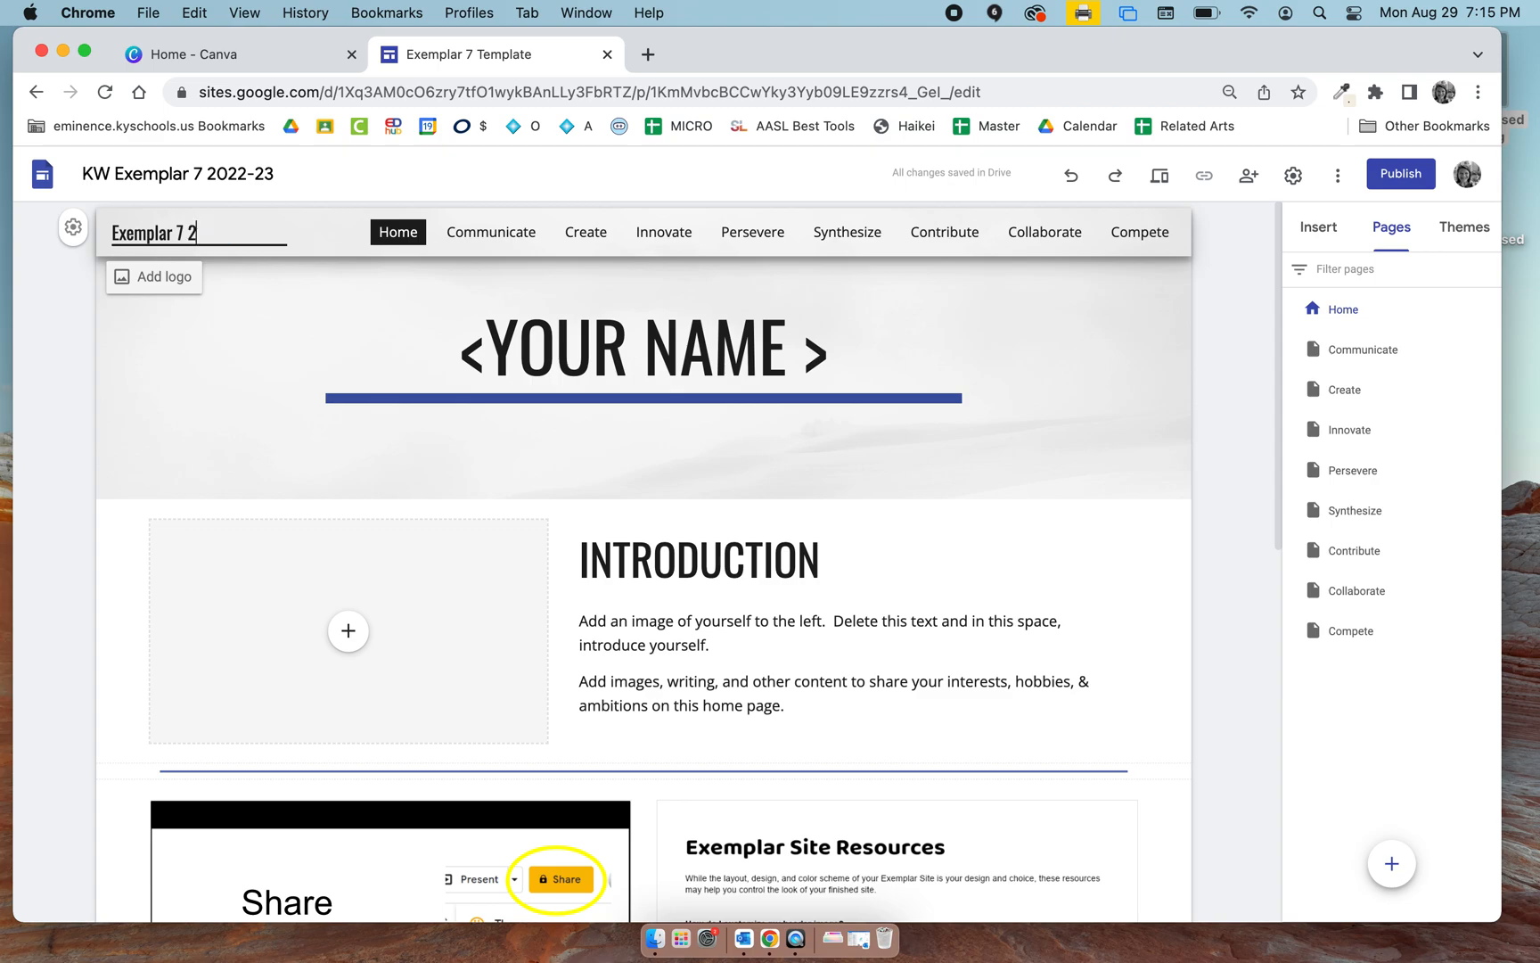
{"action": "type", "text": "022-23"}
Insert the site owner's last name at the start of the site name in the header.
{"action": "left_click", "coordinate": [113, 237]}
{"action": "left_click", "coordinate": [119, 233]}
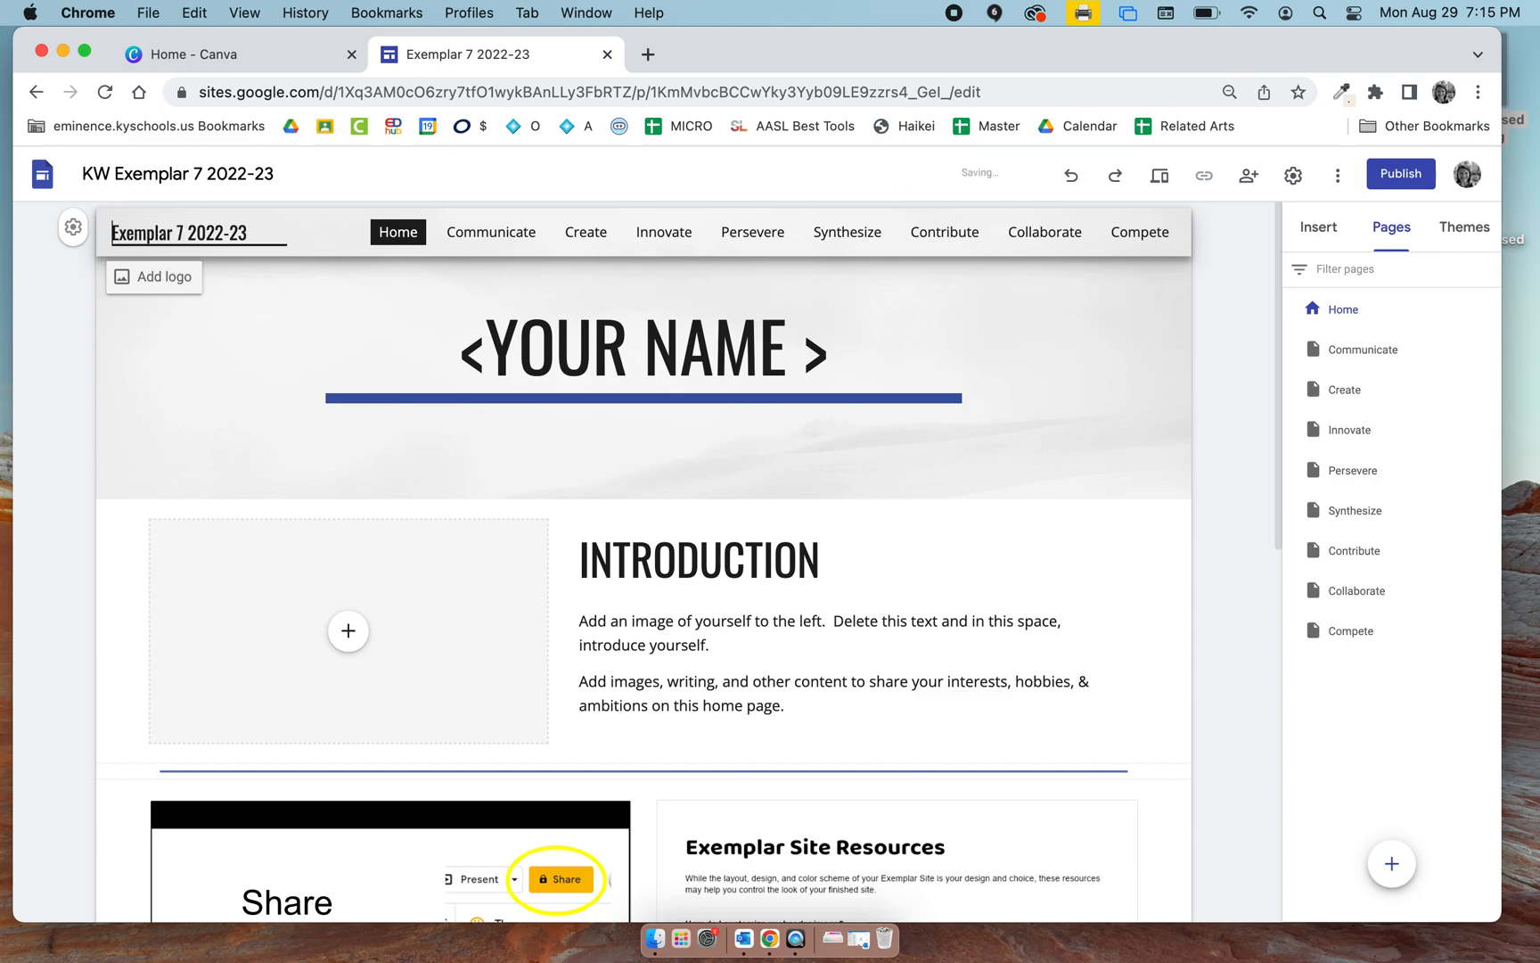
{"action": "type", "text": "W"}
{"action": "key", "text": "BackSpace"}
{"action": "type", "text": "Waddel"}
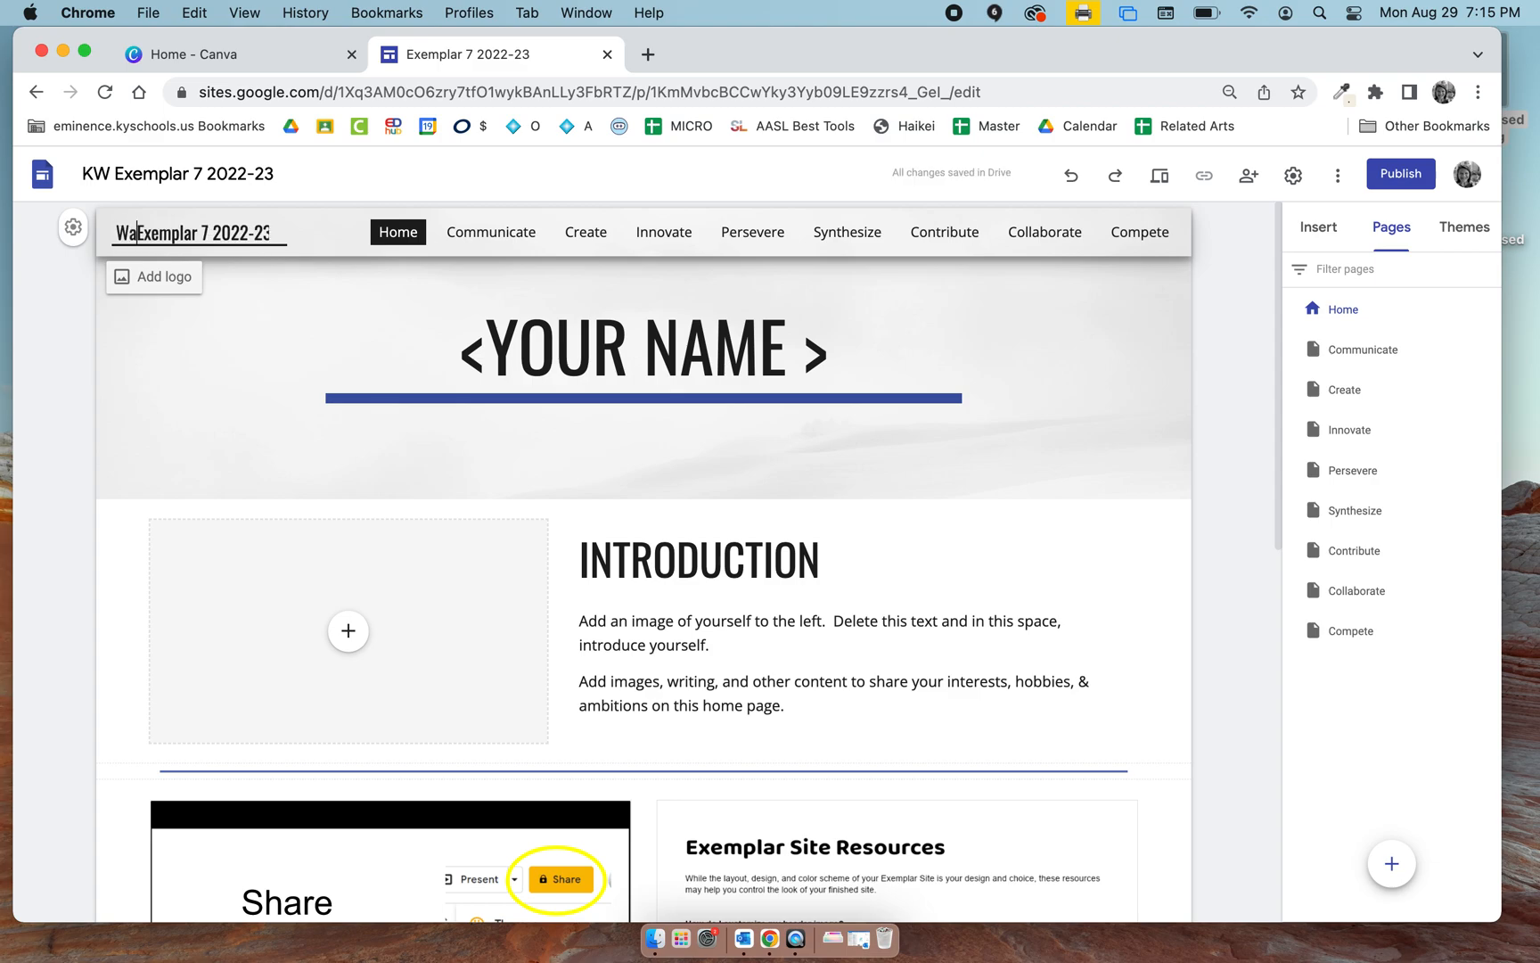
{"action": "type", "text": "l"}
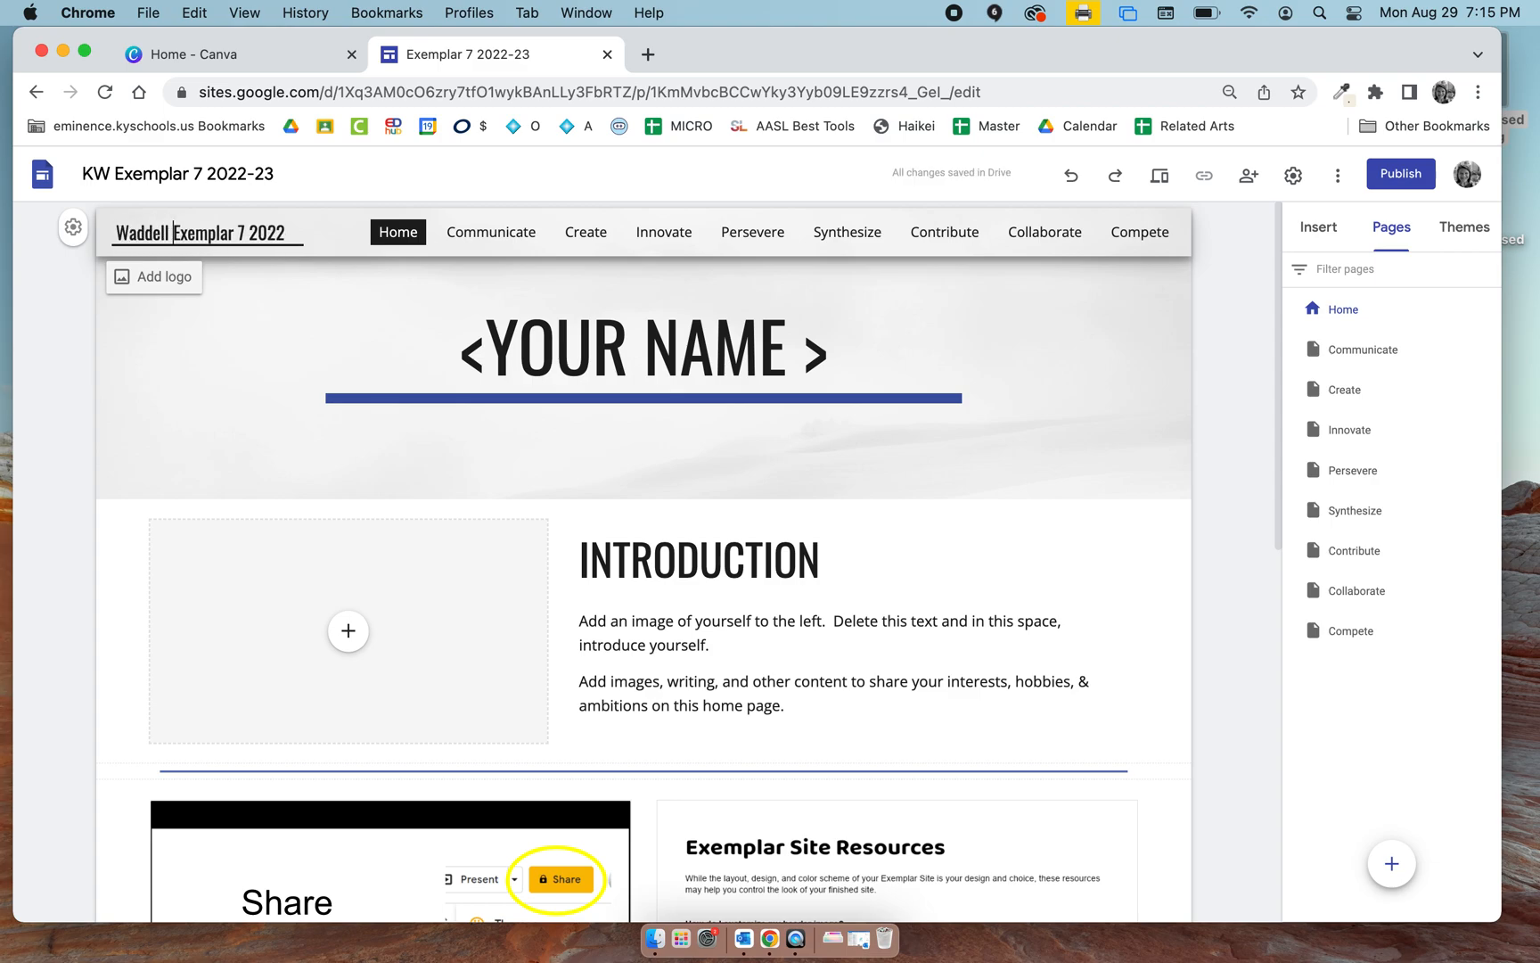
Reword the part of the header site name after the last name to 7th Grade Exemplars 2022-23.
{"action": "left_click", "coordinate": [250, 230]}
{"action": "key", "text": "BackSpace"}
{"action": "key", "text": "BackSpace"}
{"action": "type", "text": "7th GRA"}
{"action": "key", "text": "BackSpace"}
{"action": "key", "text": "BackSpace"}
{"action": "type", "text": "rade "}
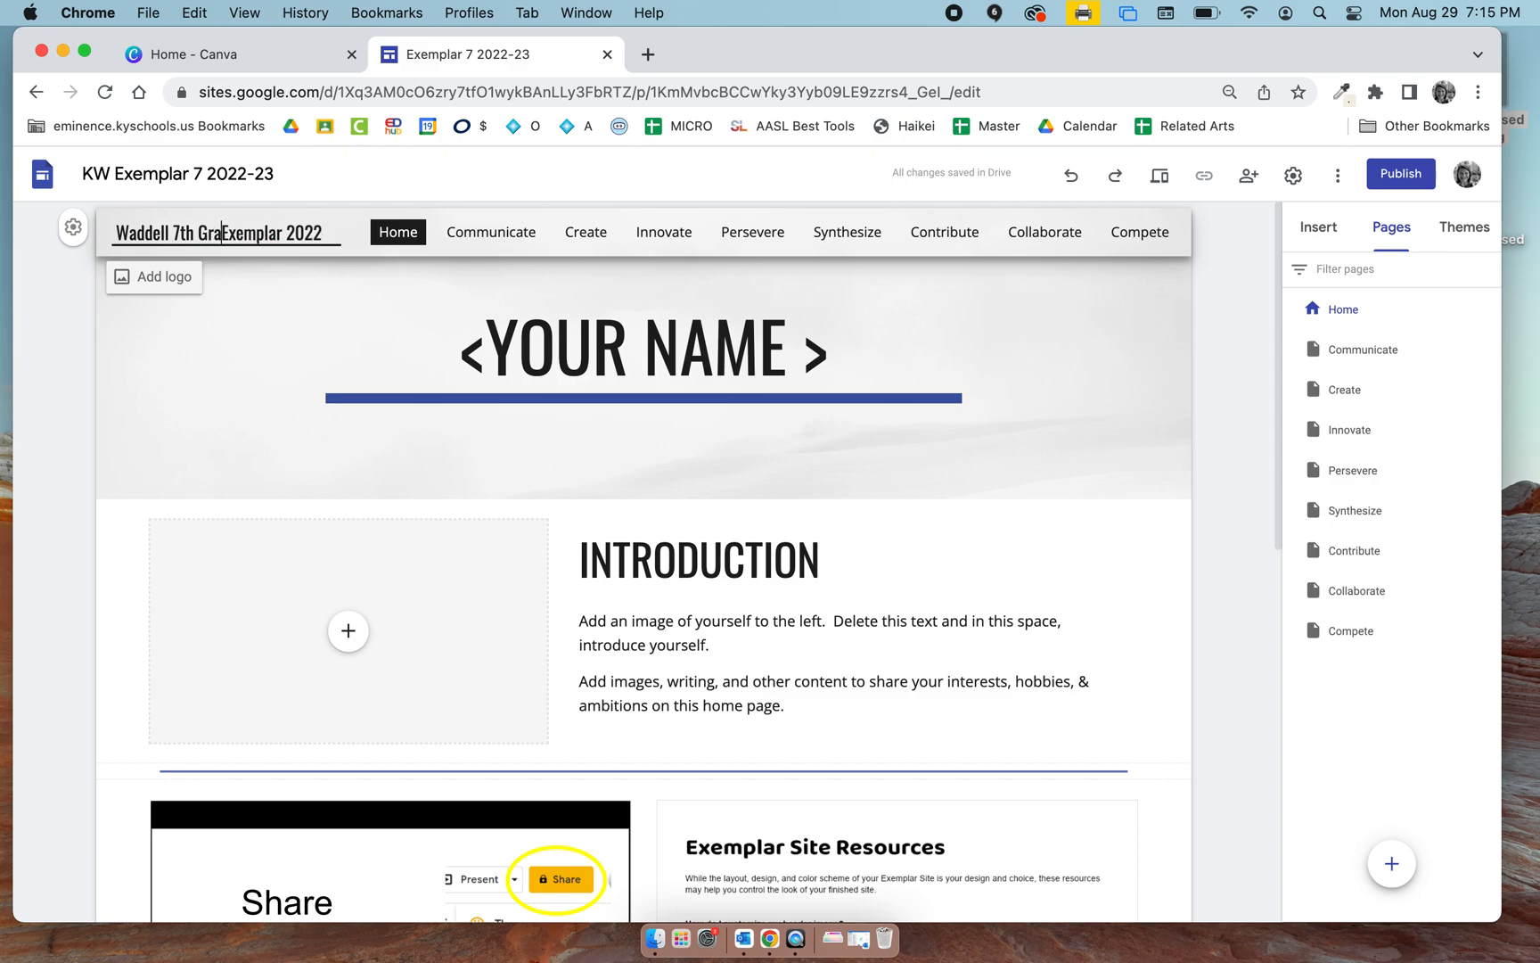
{"action": "type", "text": "s"}
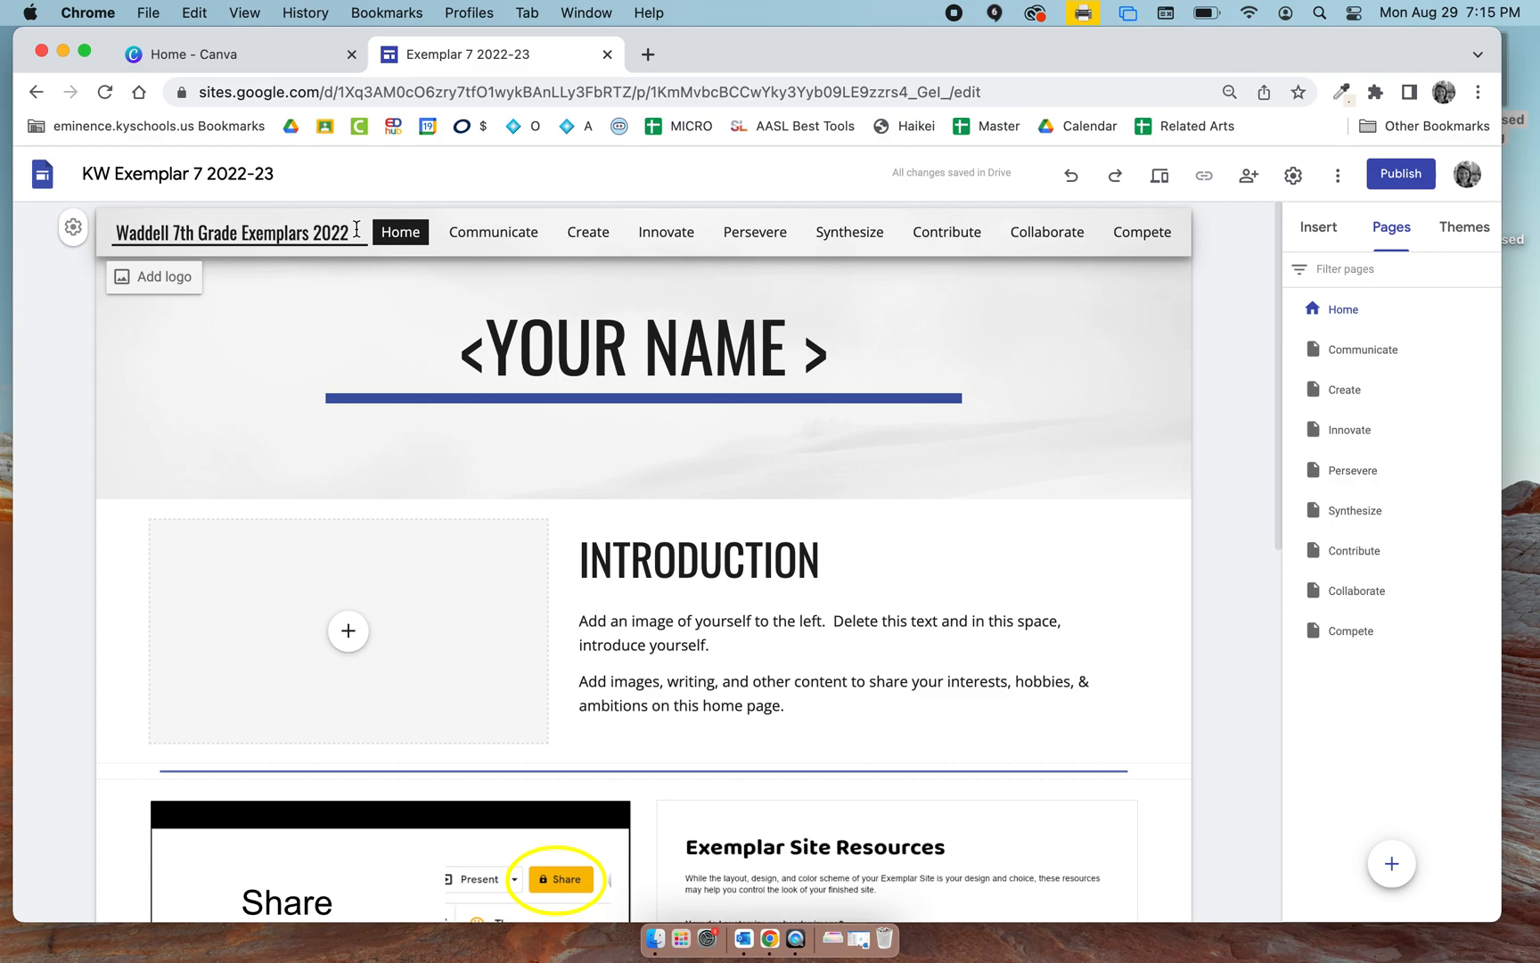
{"action": "type", "text": "-"}
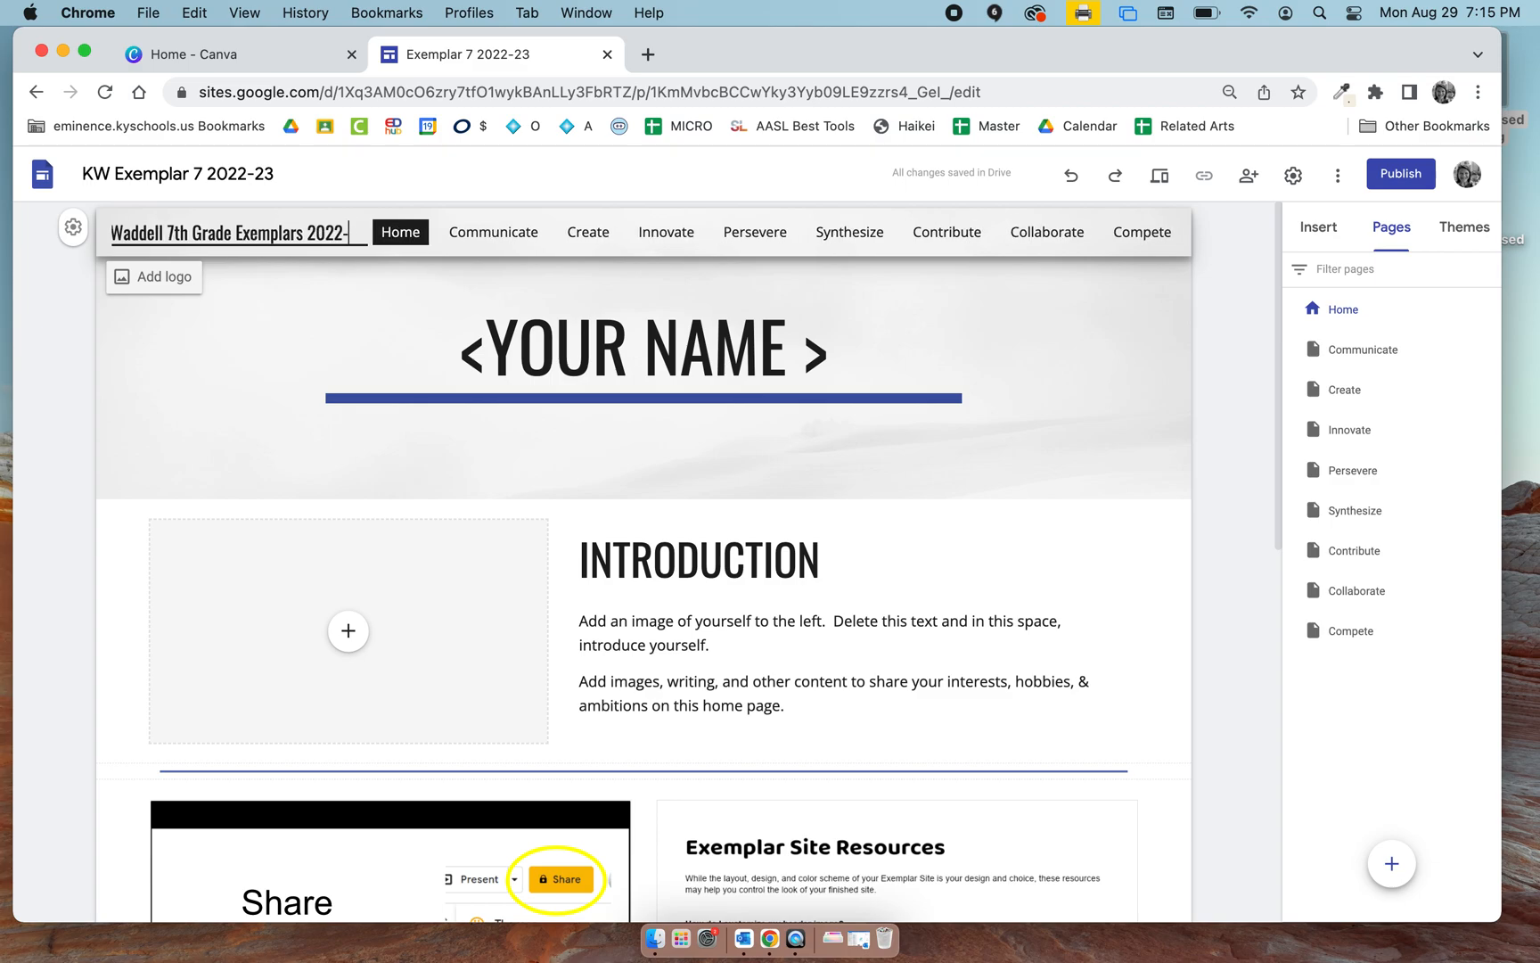
{"action": "type", "text": "23"}
{"action": "left_click", "coordinate": [182, 241]}
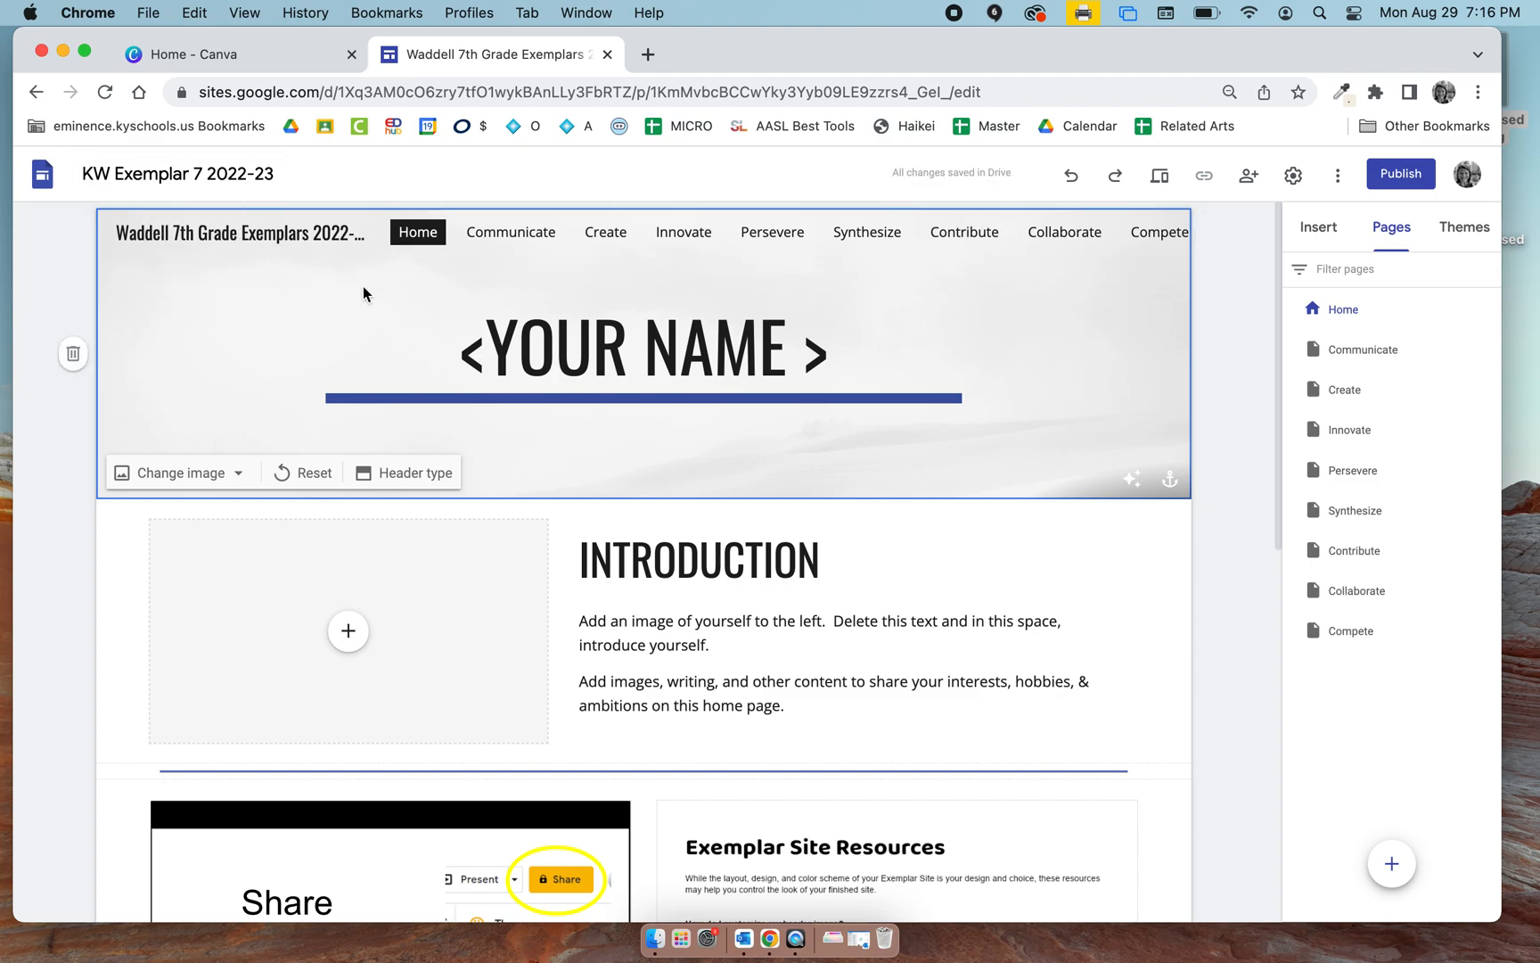
Look through the content elements that can be inserted and scan the Home page down to its footer.
{"action": "left_click", "coordinate": [1314, 233]}
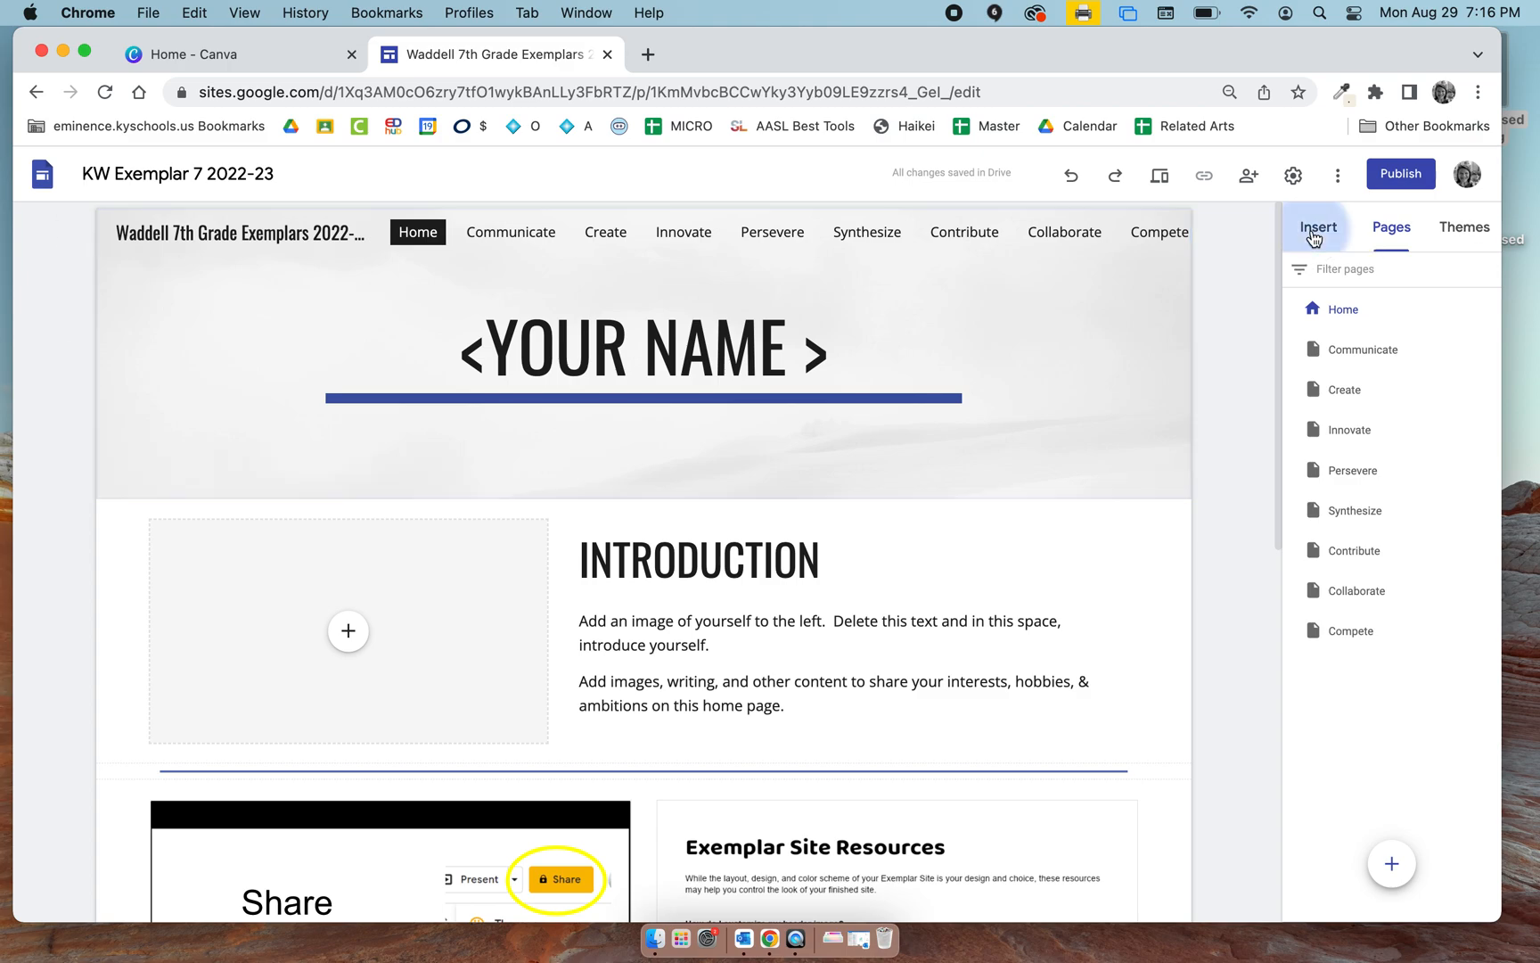
{"action": "scroll", "coordinate": [1377, 576], "scroll_direction": "down", "scroll_amount": 3}
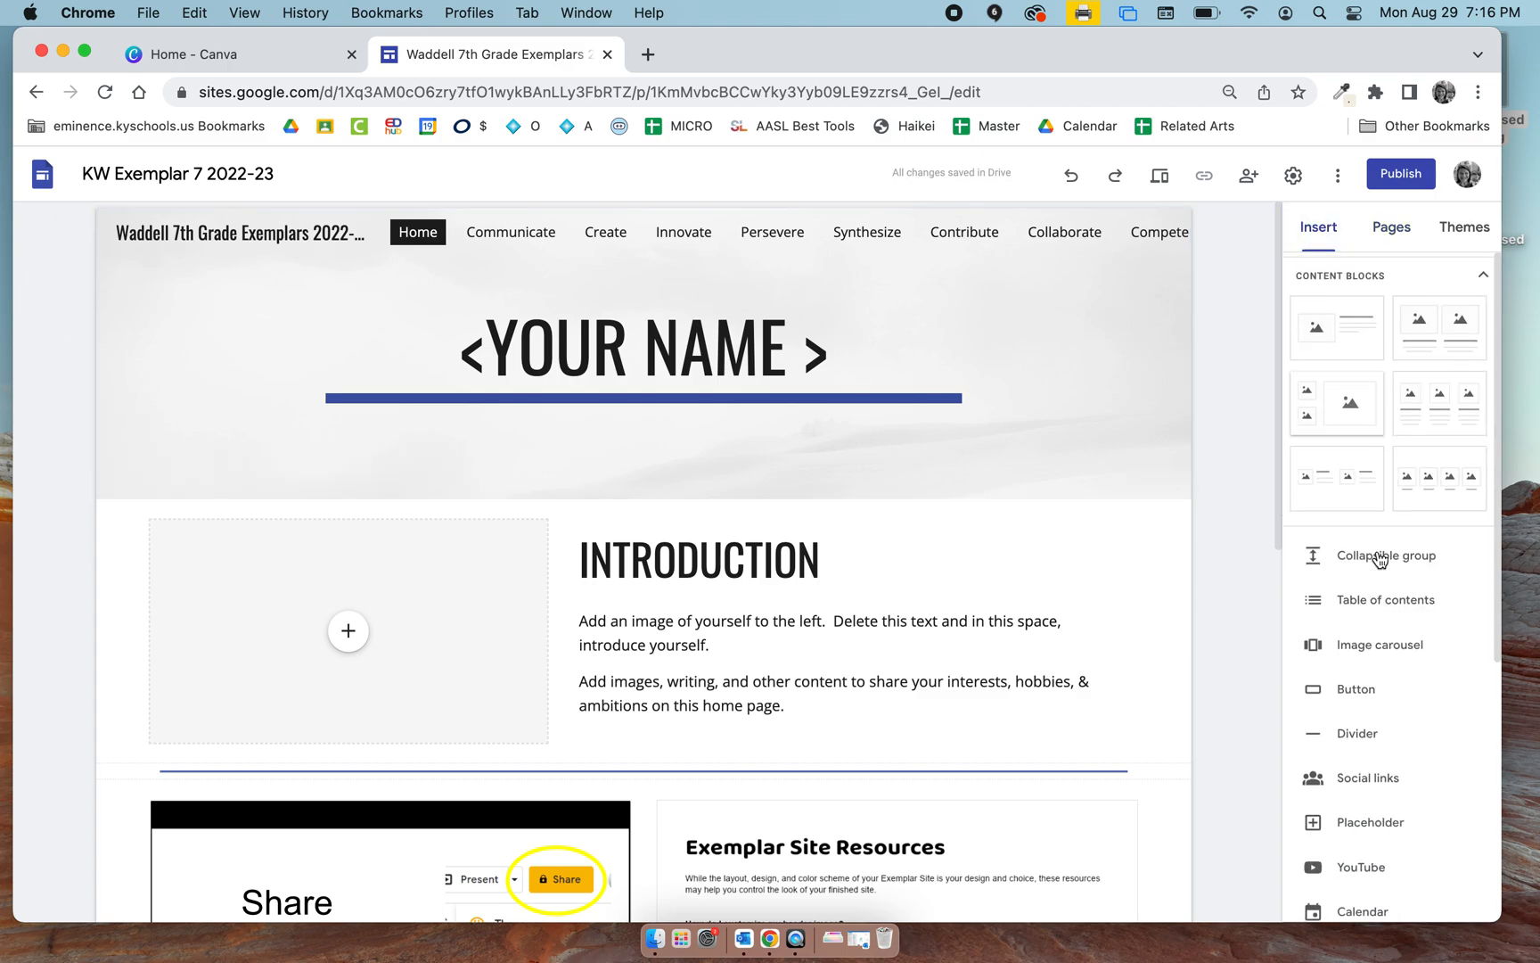
{"action": "scroll", "coordinate": [1377, 579], "scroll_direction": "up", "scroll_amount": 3}
{"action": "scroll", "coordinate": [1373, 595], "scroll_direction": "down", "scroll_amount": 5}
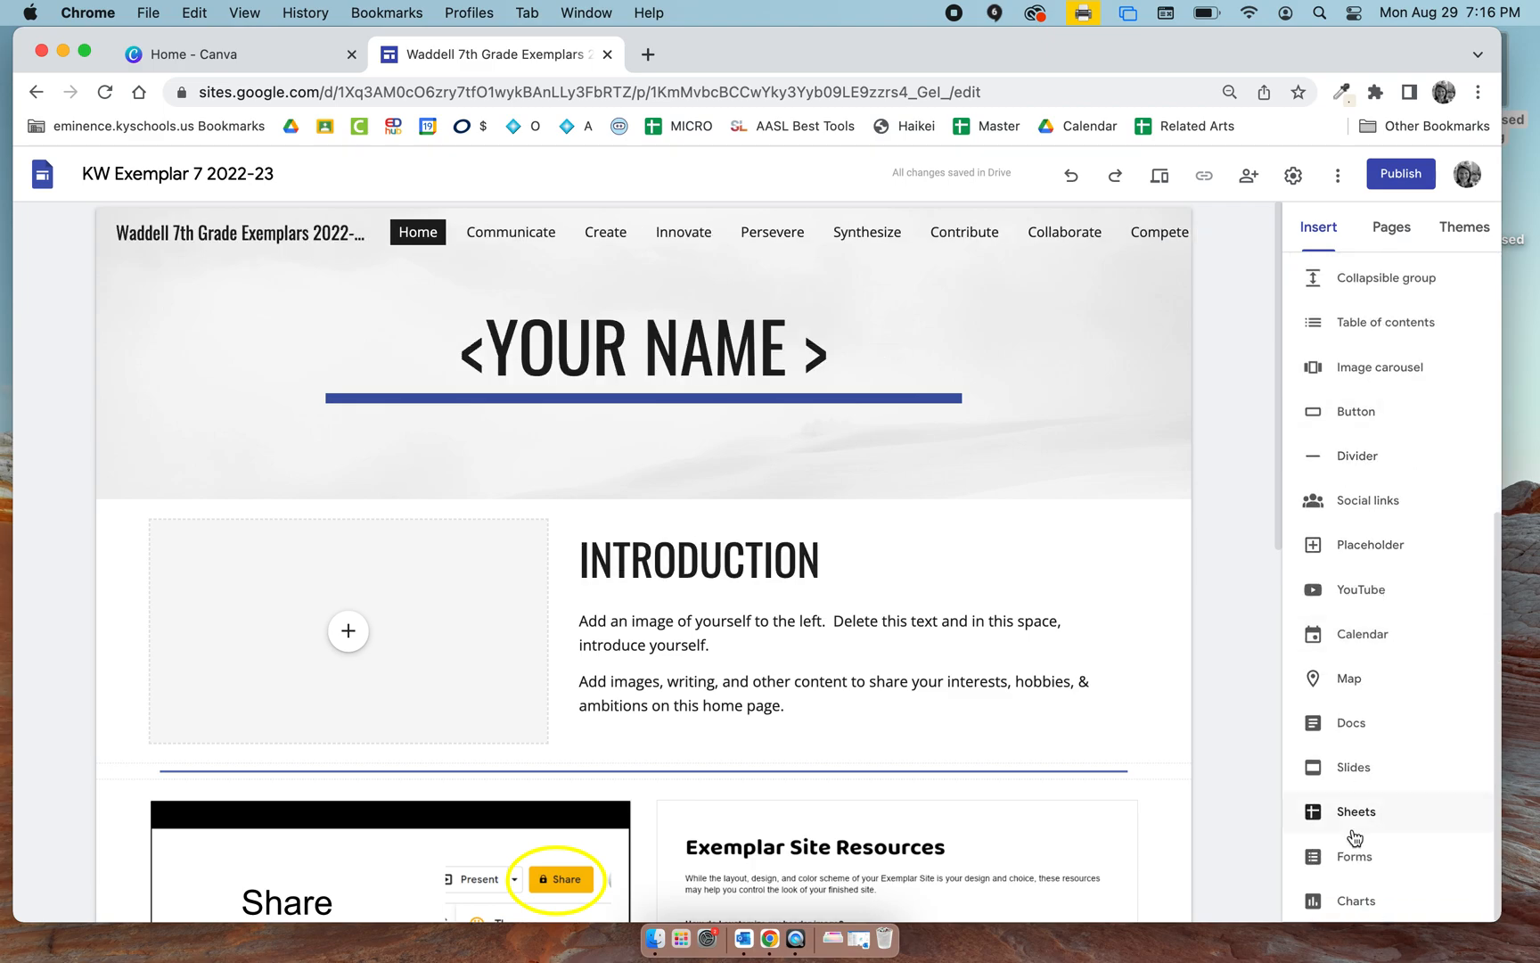
{"action": "scroll", "coordinate": [962, 838], "scroll_direction": "down", "scroll_amount": 10}
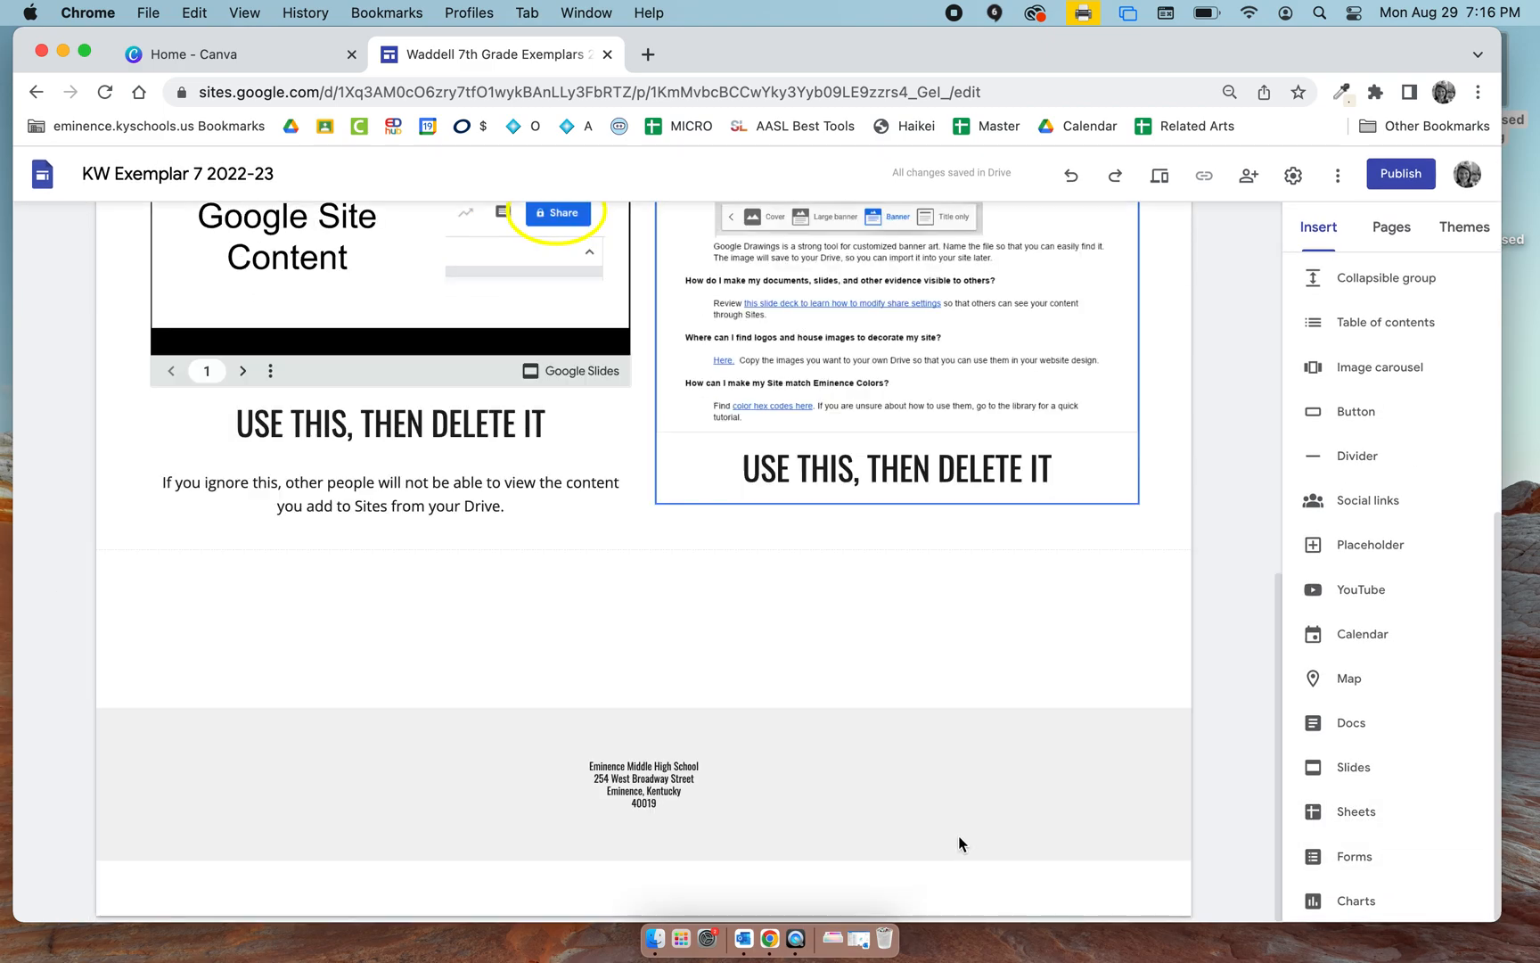
{"action": "scroll", "coordinate": [914, 683], "scroll_direction": "up", "scroll_amount": 10}
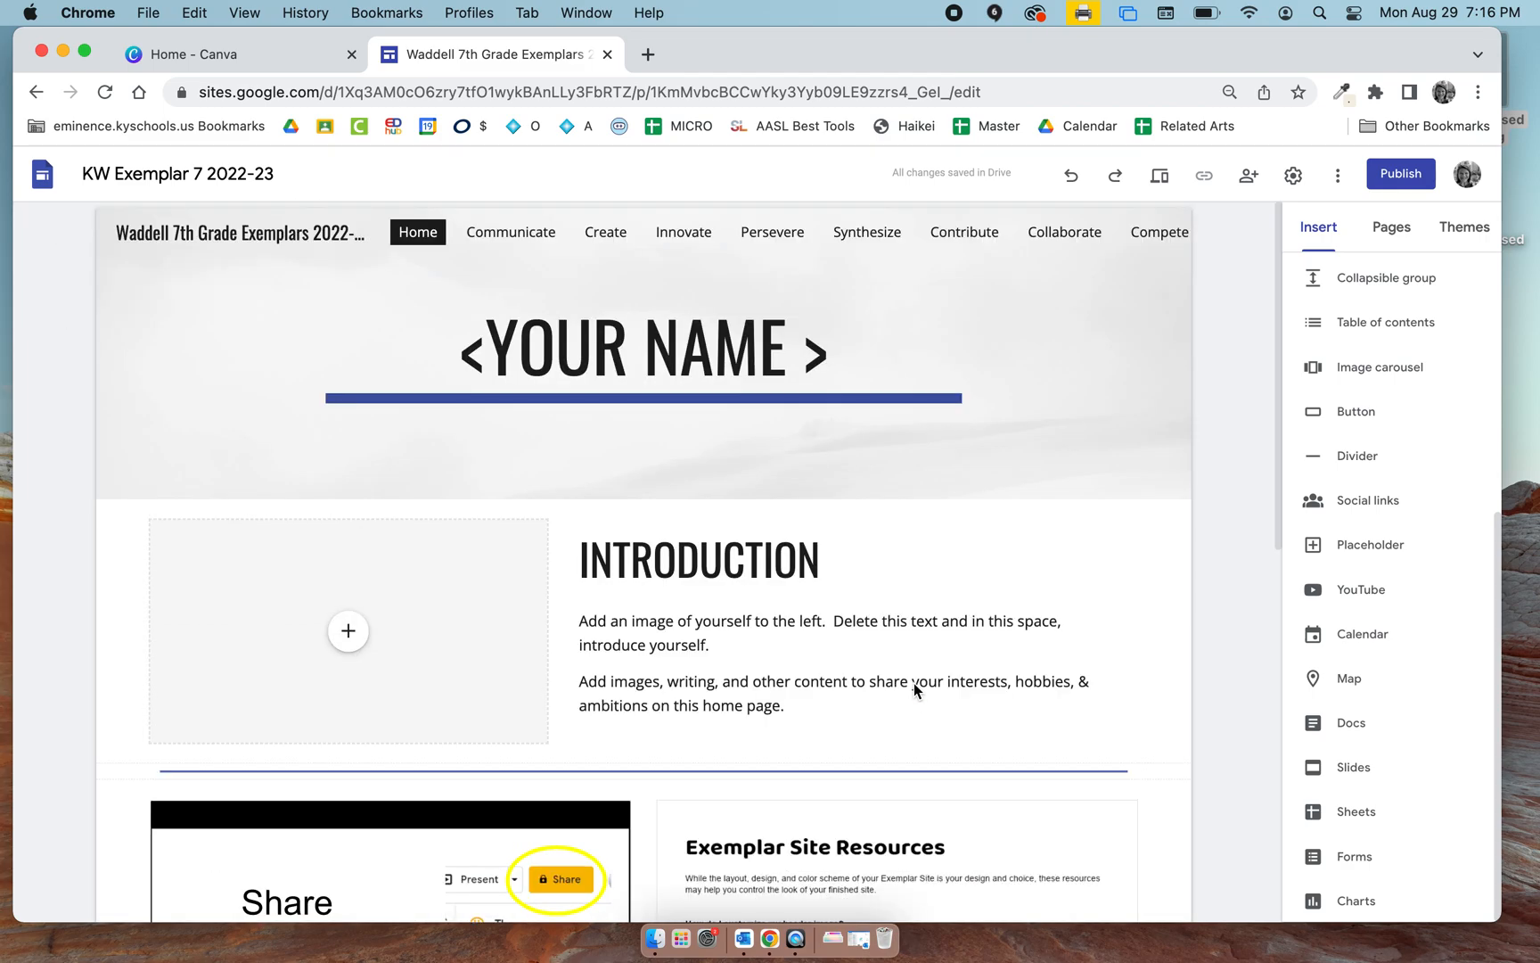
View the Persevere page and the Synthesize page of the site.
{"action": "left_click", "coordinate": [1391, 226]}
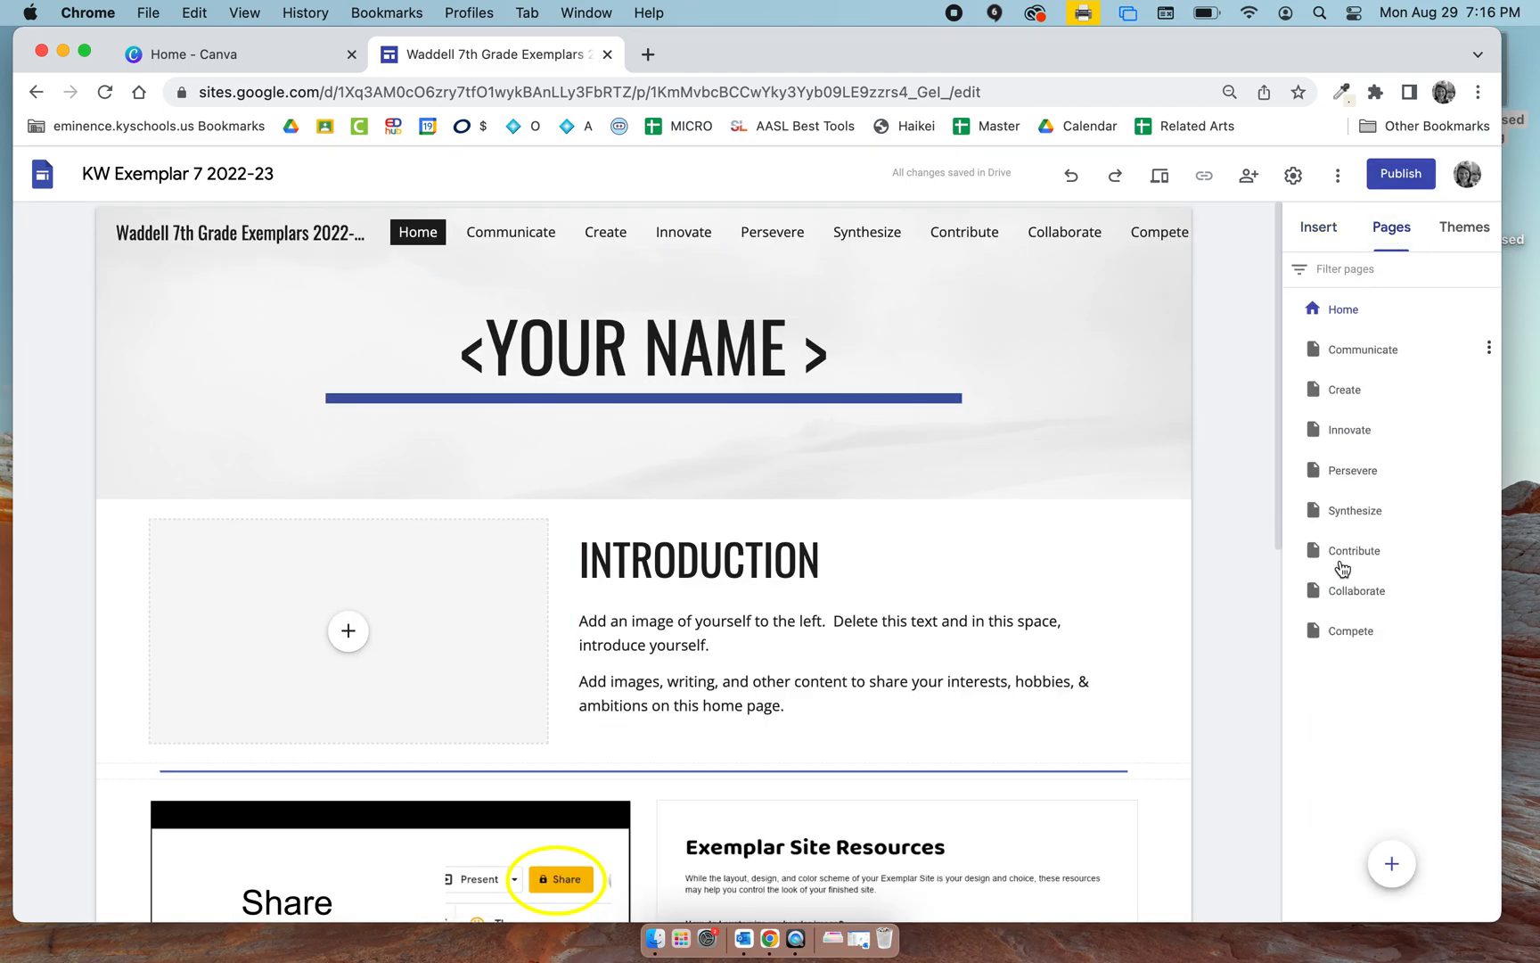
{"action": "left_click", "coordinate": [1352, 471]}
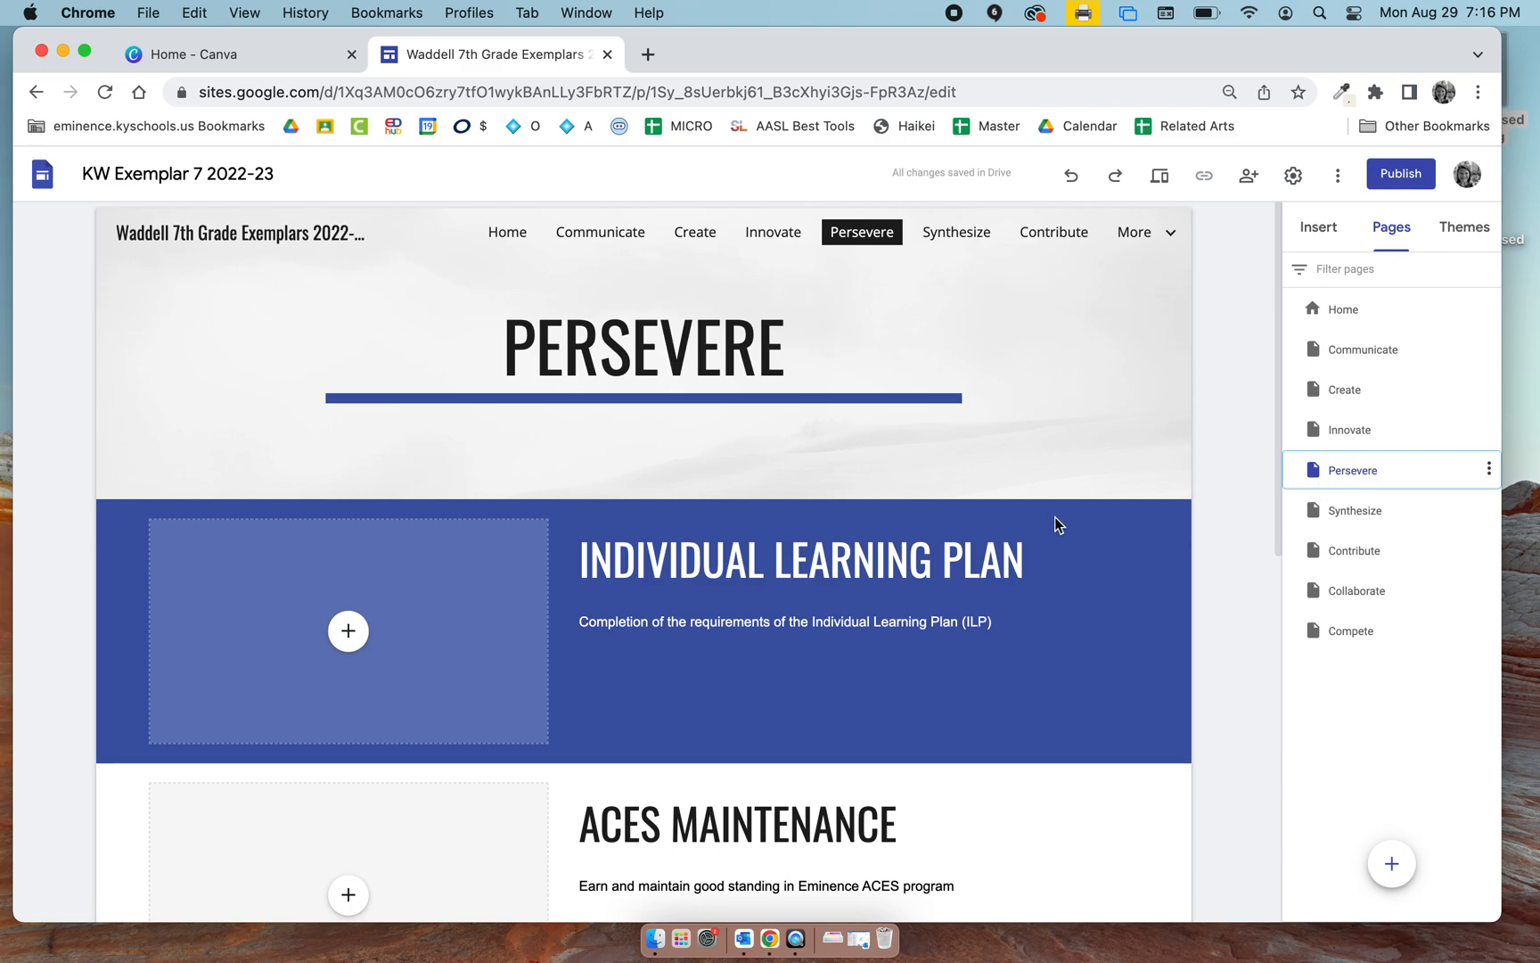
{"action": "left_click", "coordinate": [957, 233]}
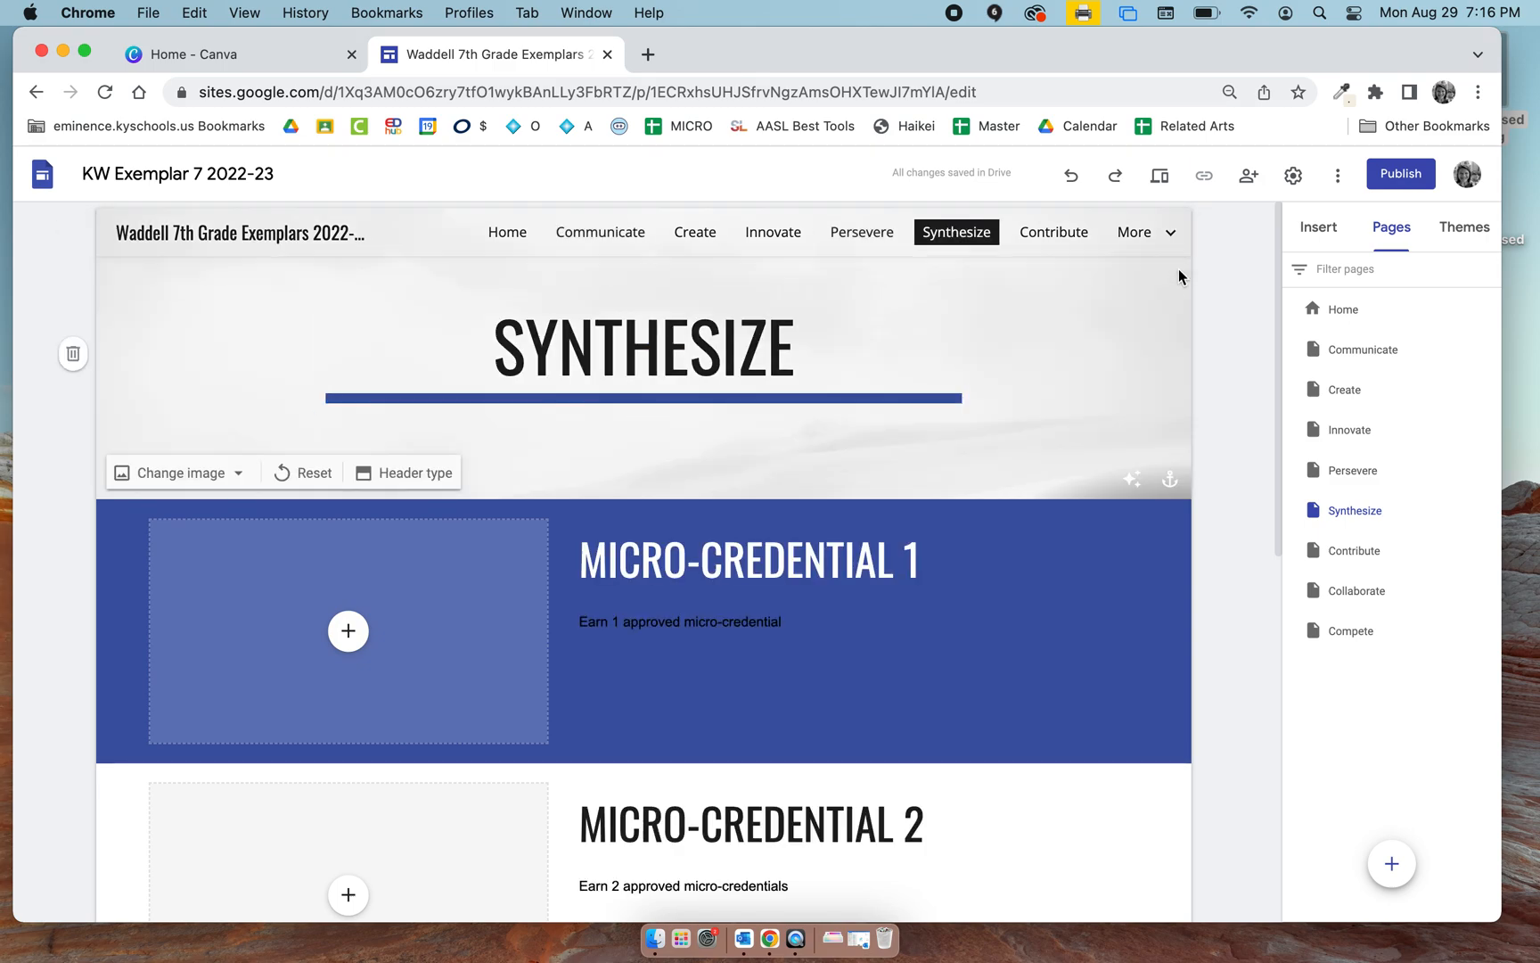
Try the Level, Vision and Diplomat themes on the site, followed by Aristotle with its green color.
{"action": "left_click", "coordinate": [1462, 227]}
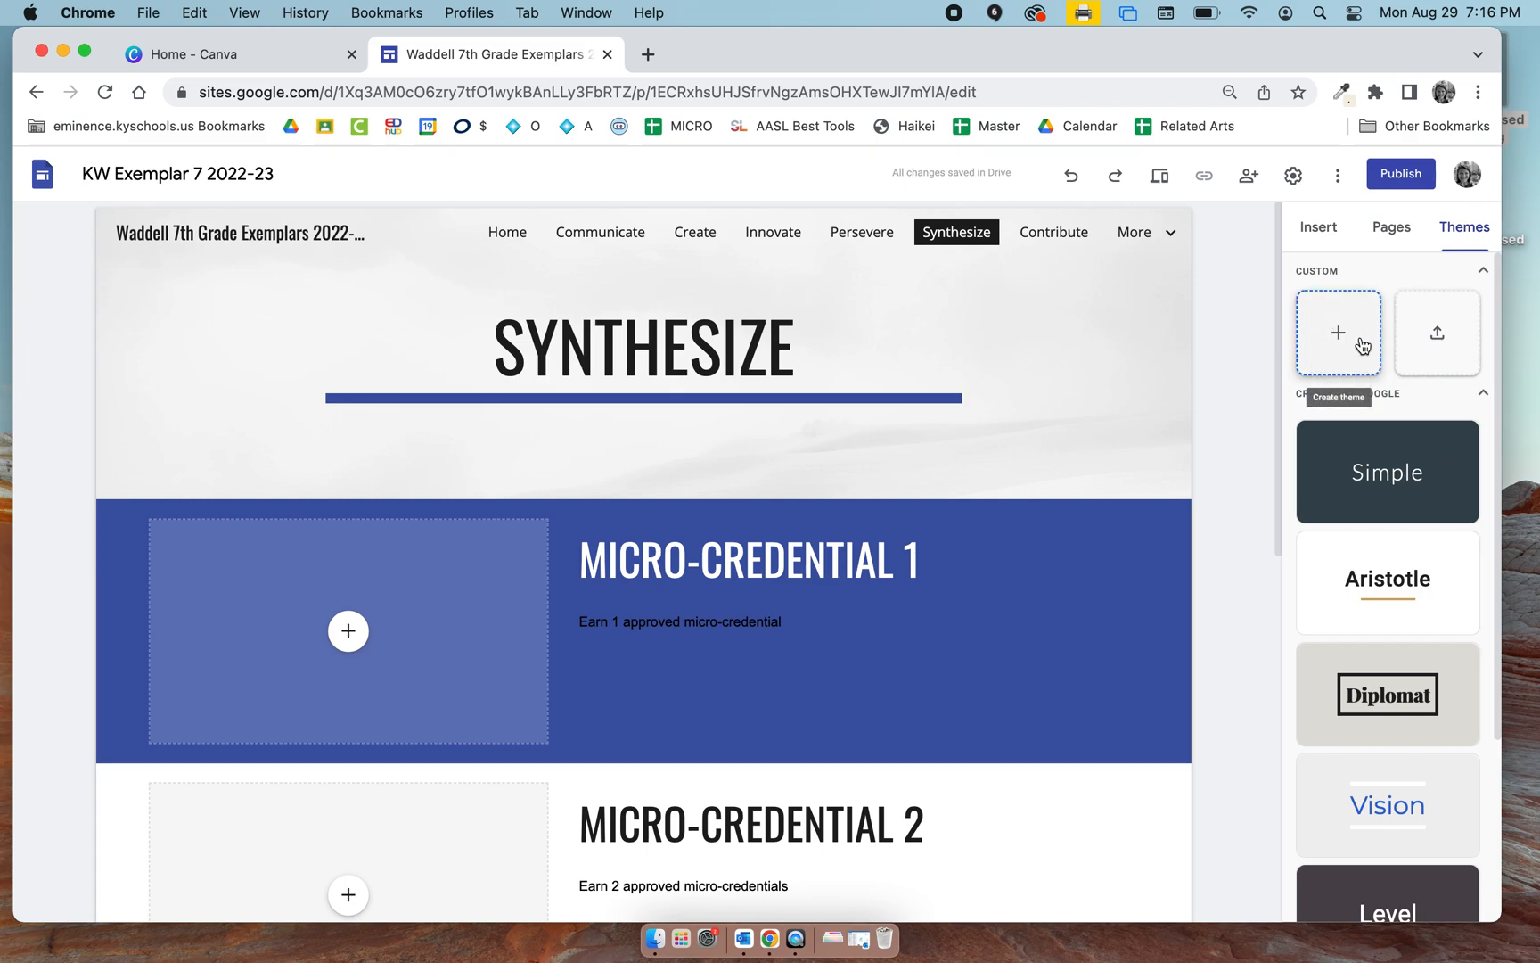
{"action": "scroll", "coordinate": [1396, 585], "scroll_direction": "down", "scroll_amount": 3}
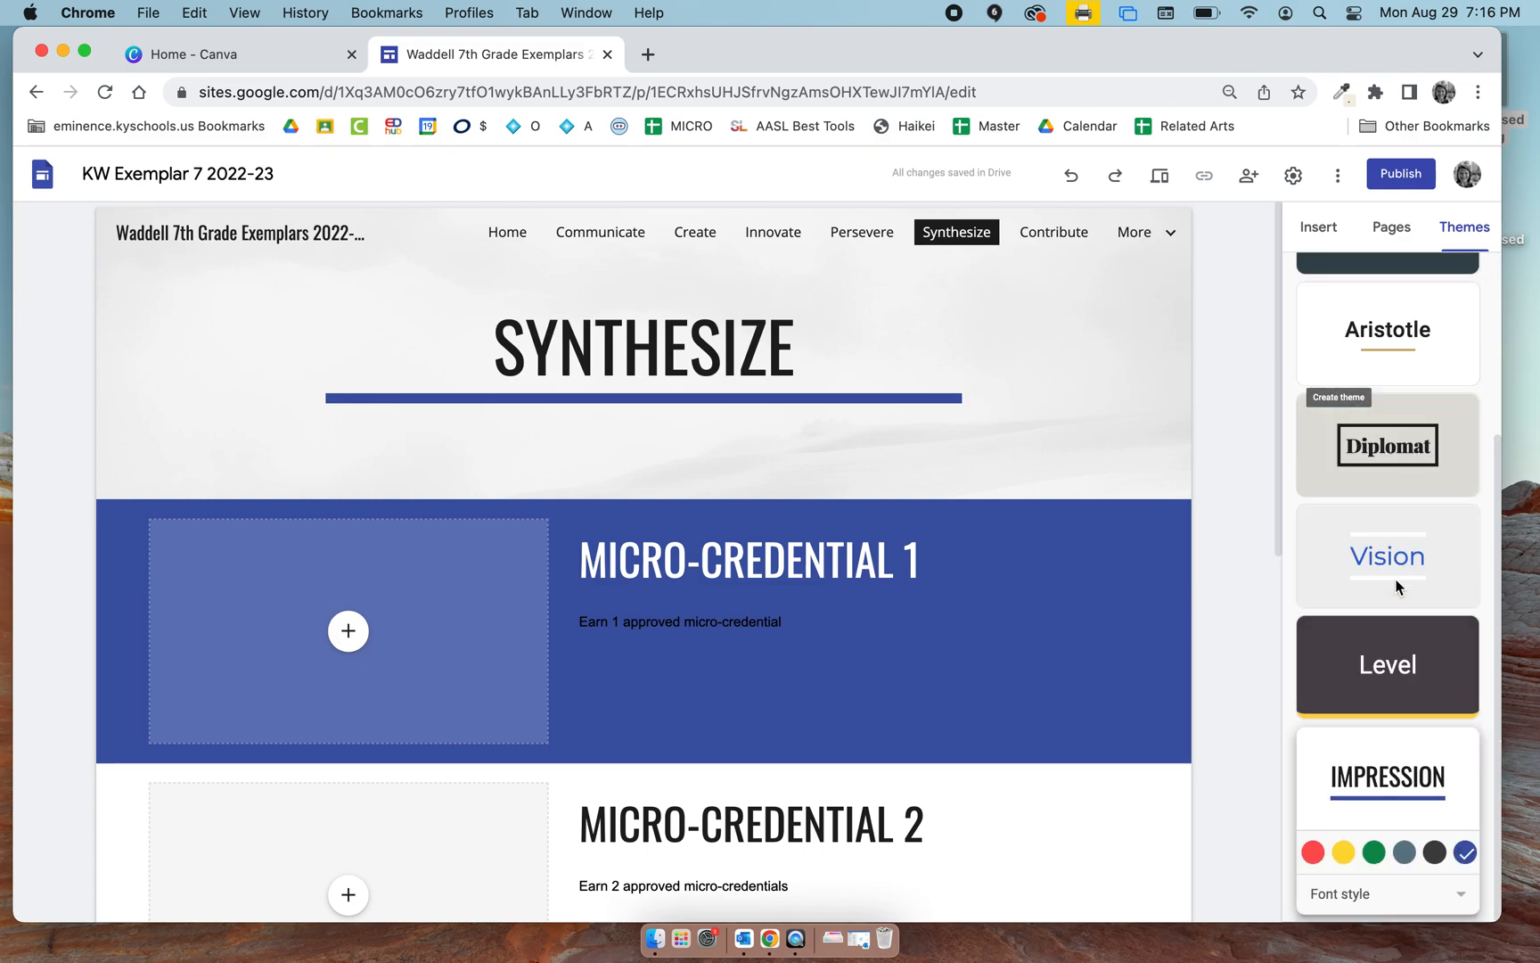
{"action": "left_click", "coordinate": [1429, 662]}
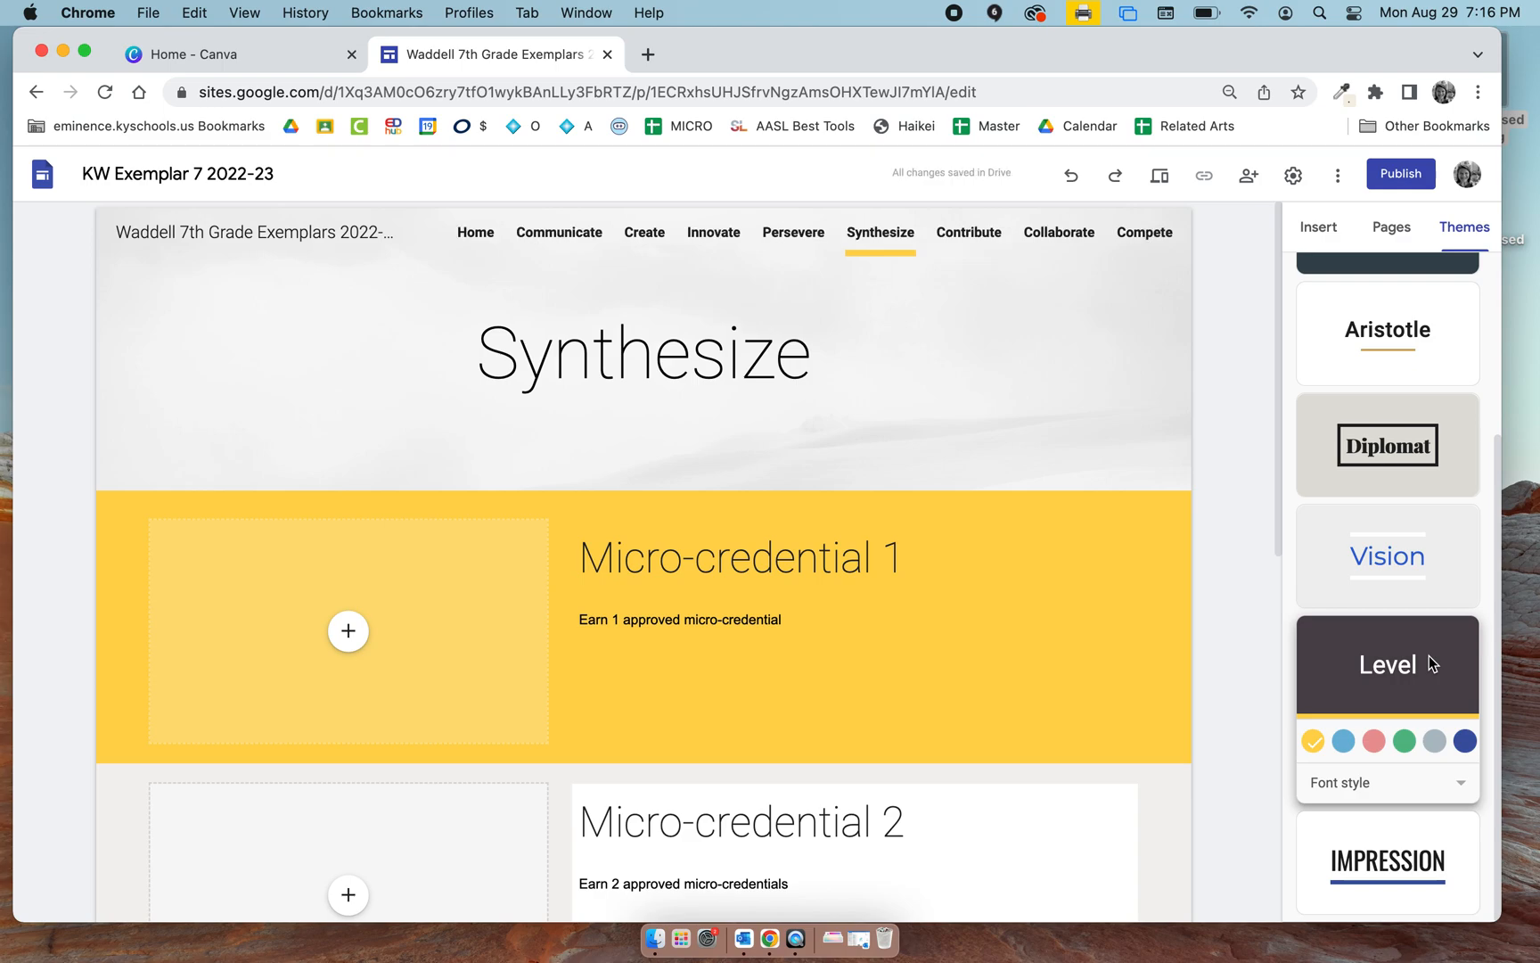
{"action": "left_click", "coordinate": [1428, 580]}
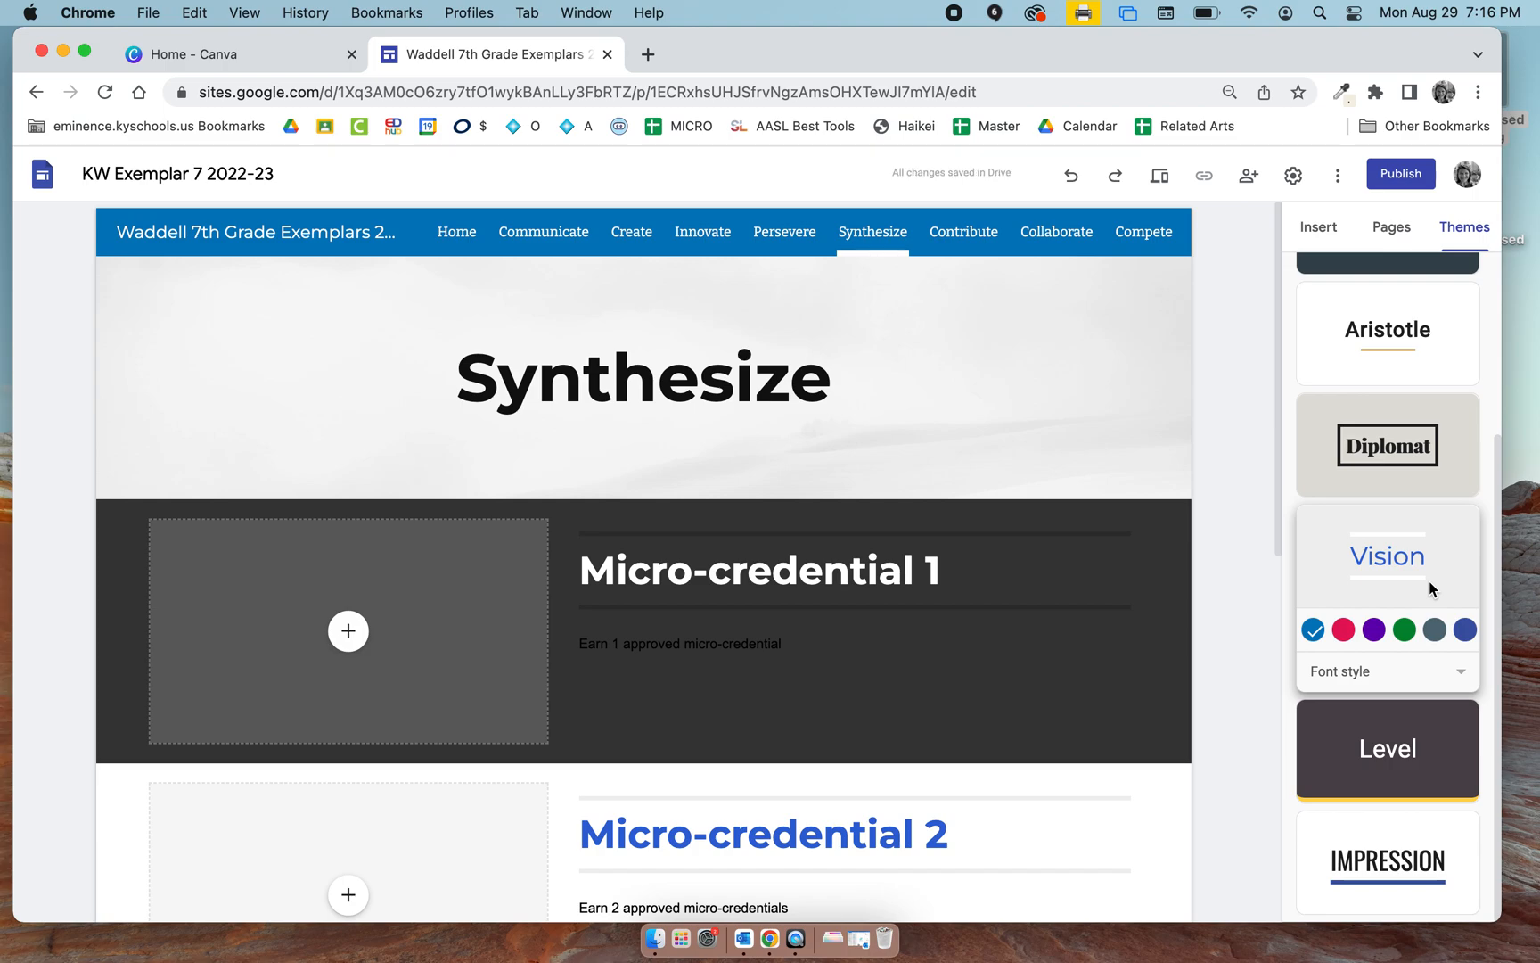
{"action": "left_click", "coordinate": [1408, 476]}
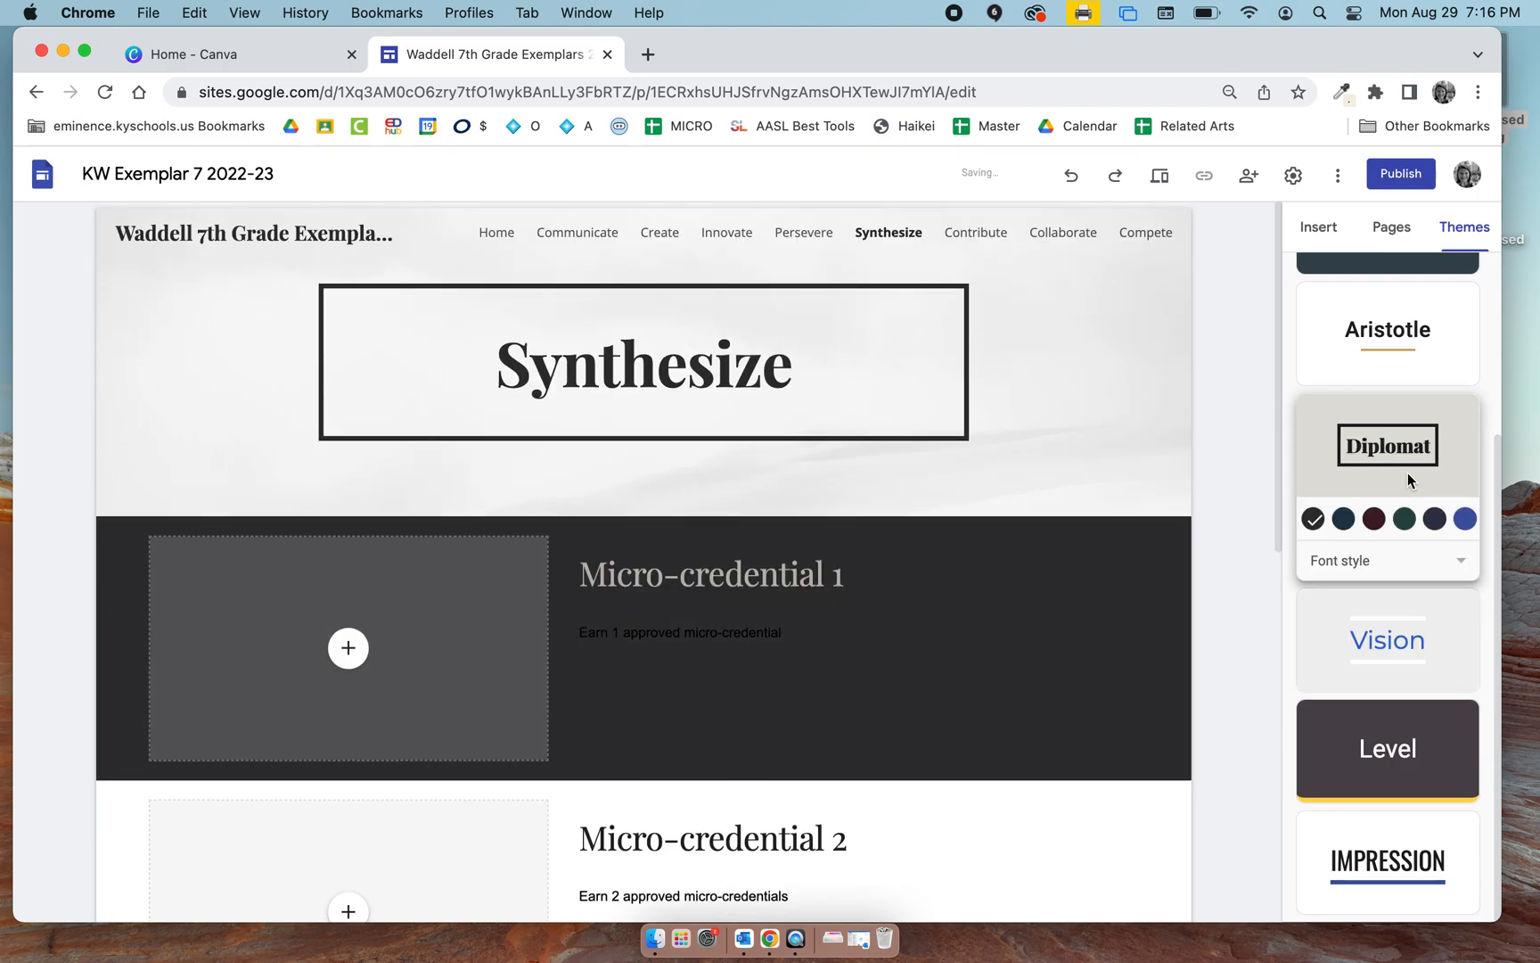
{"action": "left_click", "coordinate": [1405, 368]}
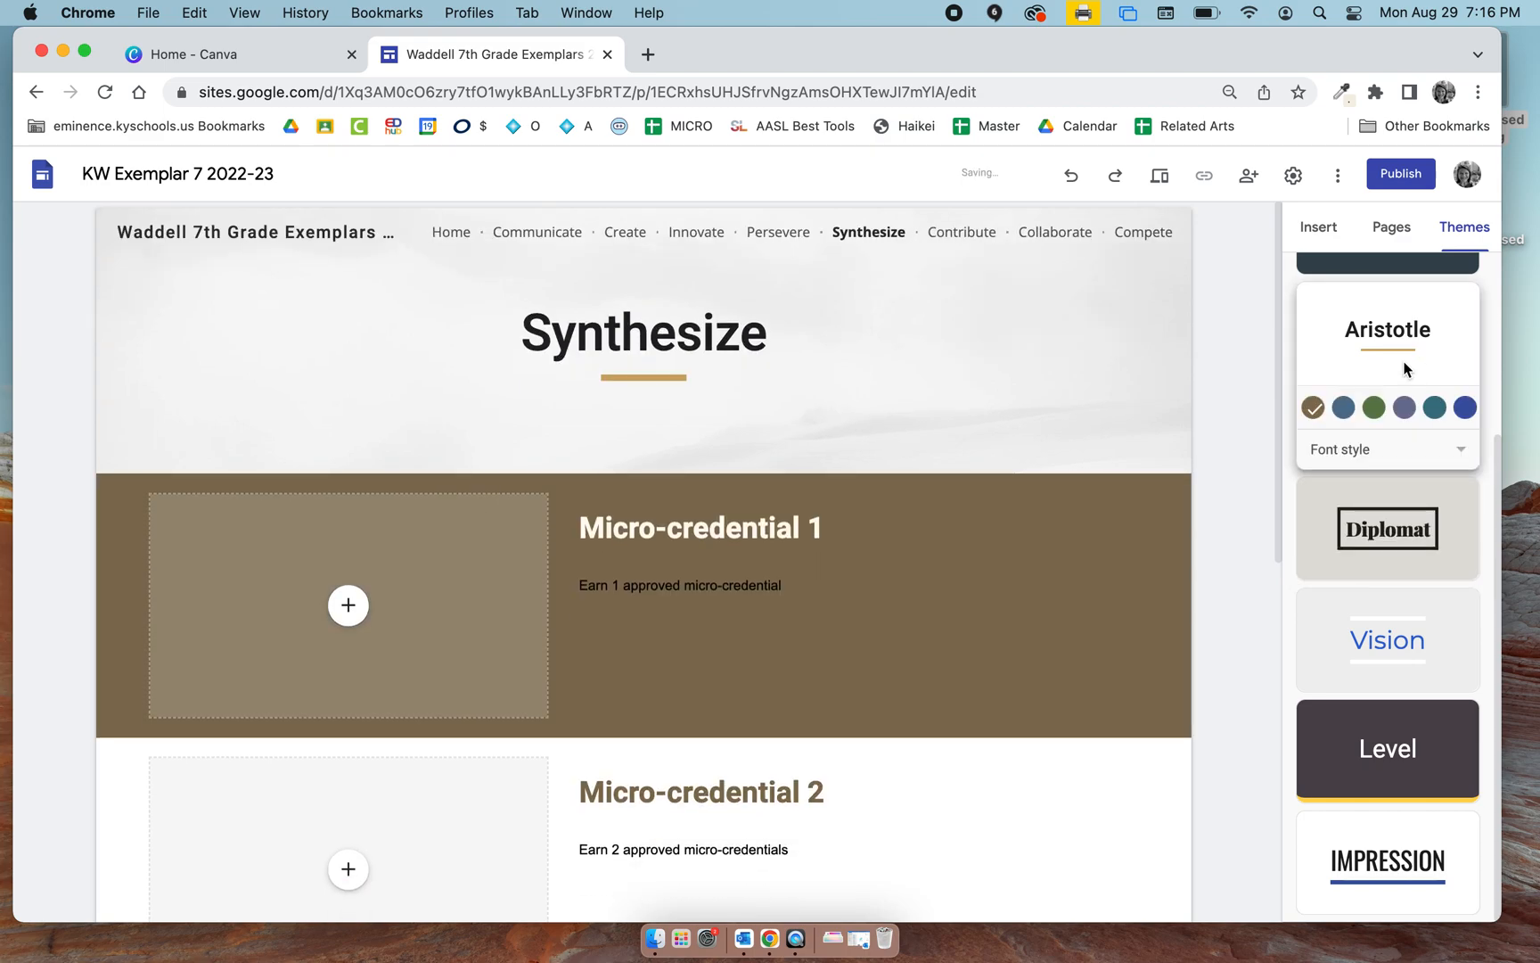
{"action": "left_click", "coordinate": [1374, 409]}
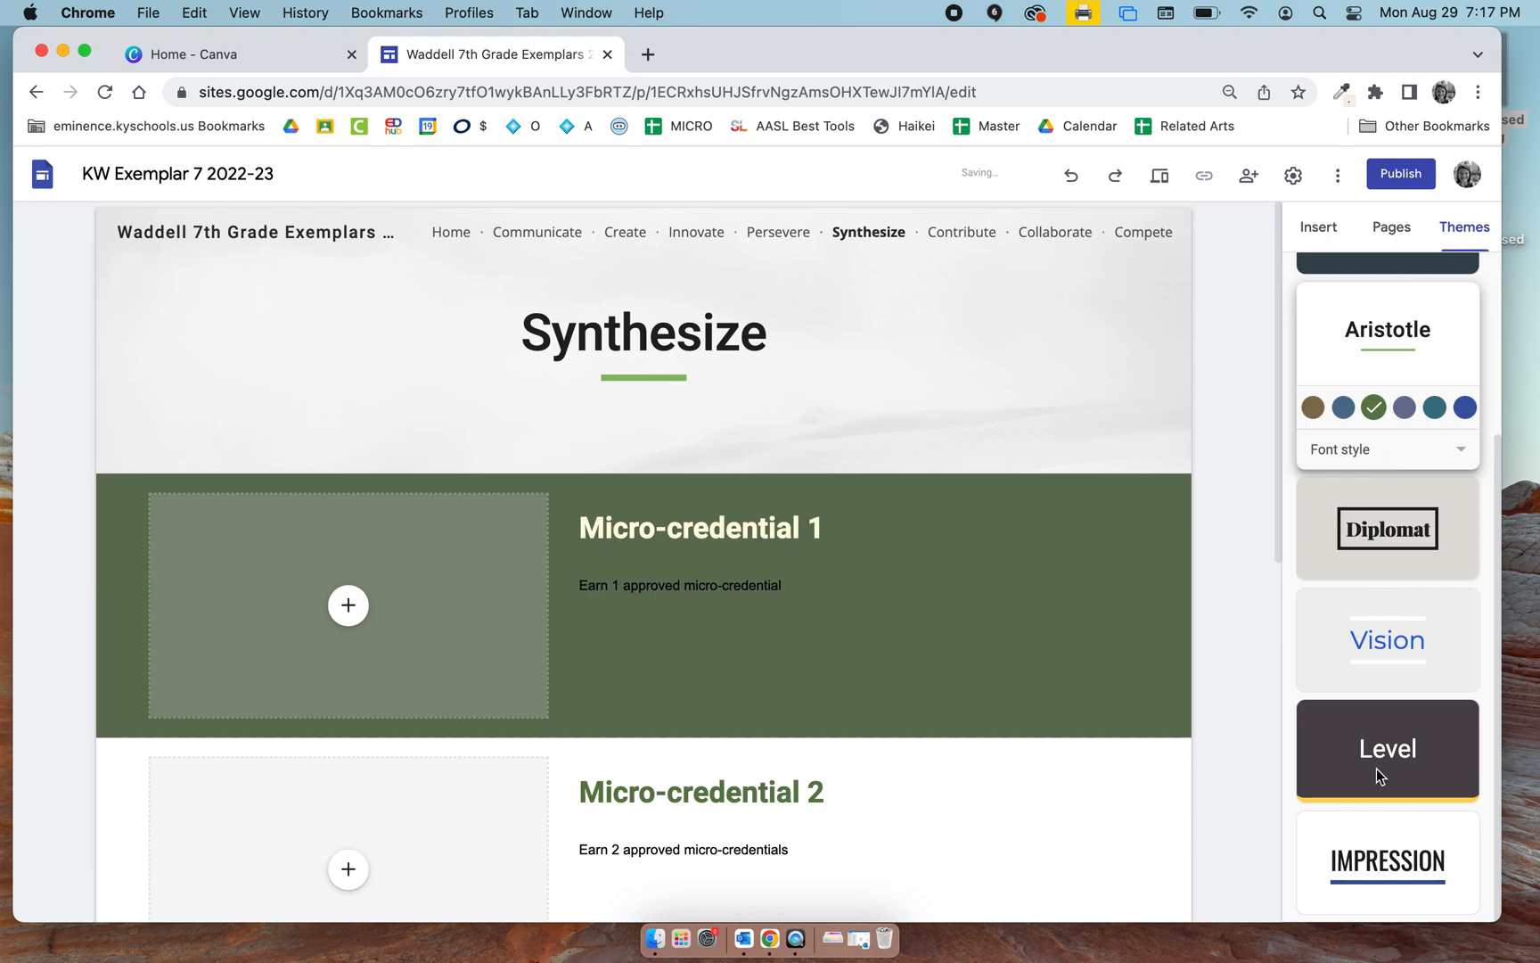
Apply the Vision theme in green and check how it looks on the Synthesize page.
{"action": "left_click", "coordinate": [1368, 660]}
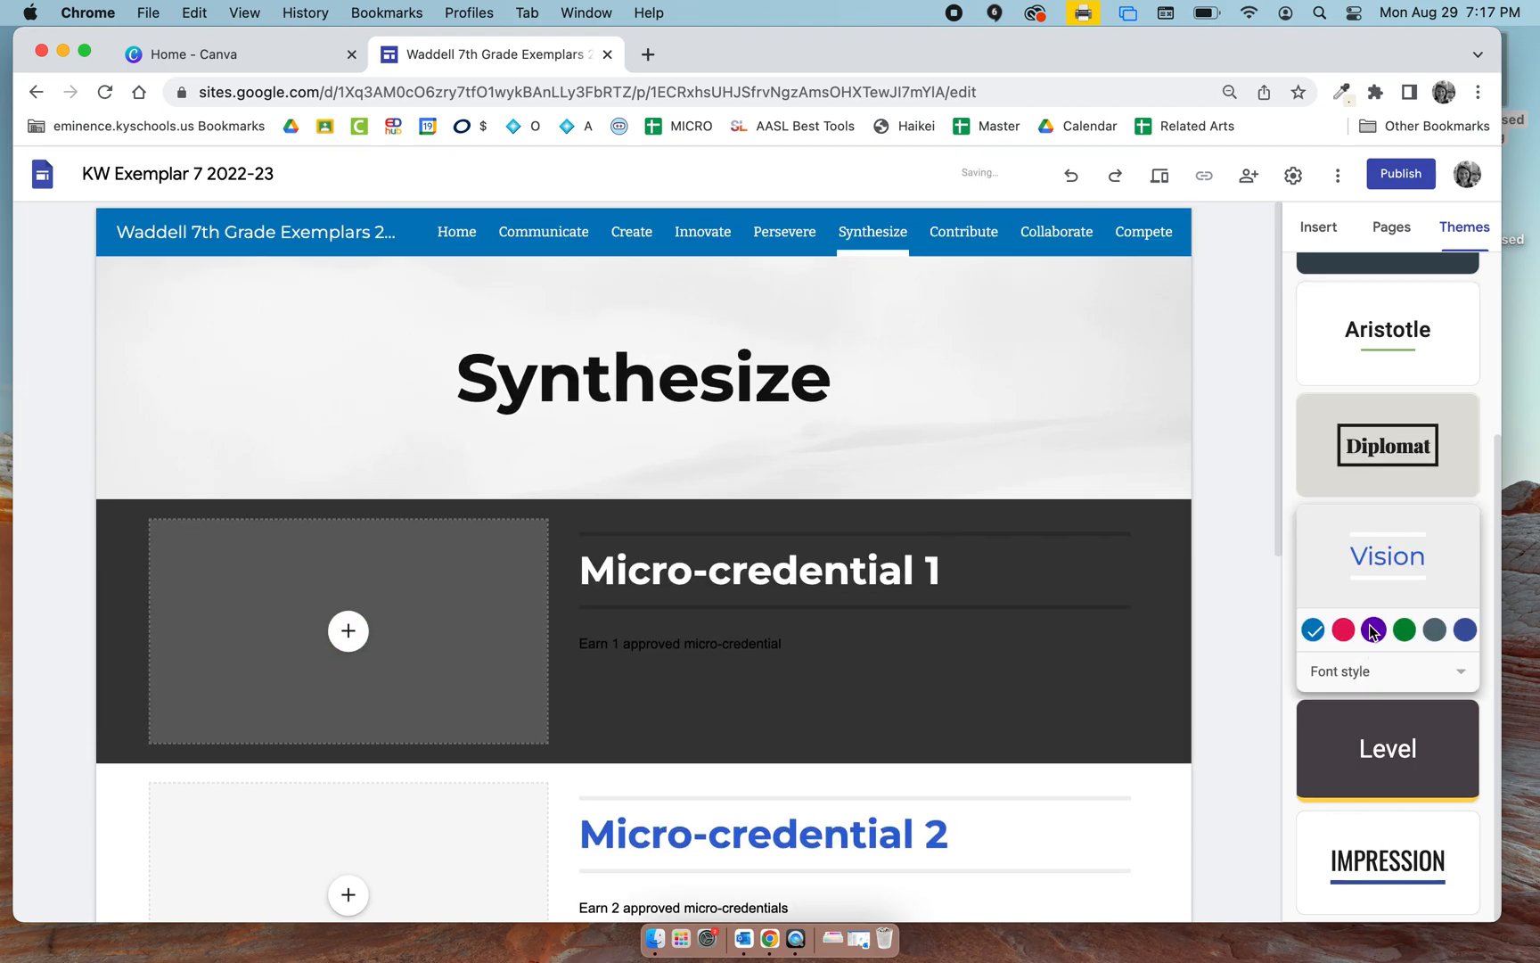
{"action": "left_click", "coordinate": [1402, 630]}
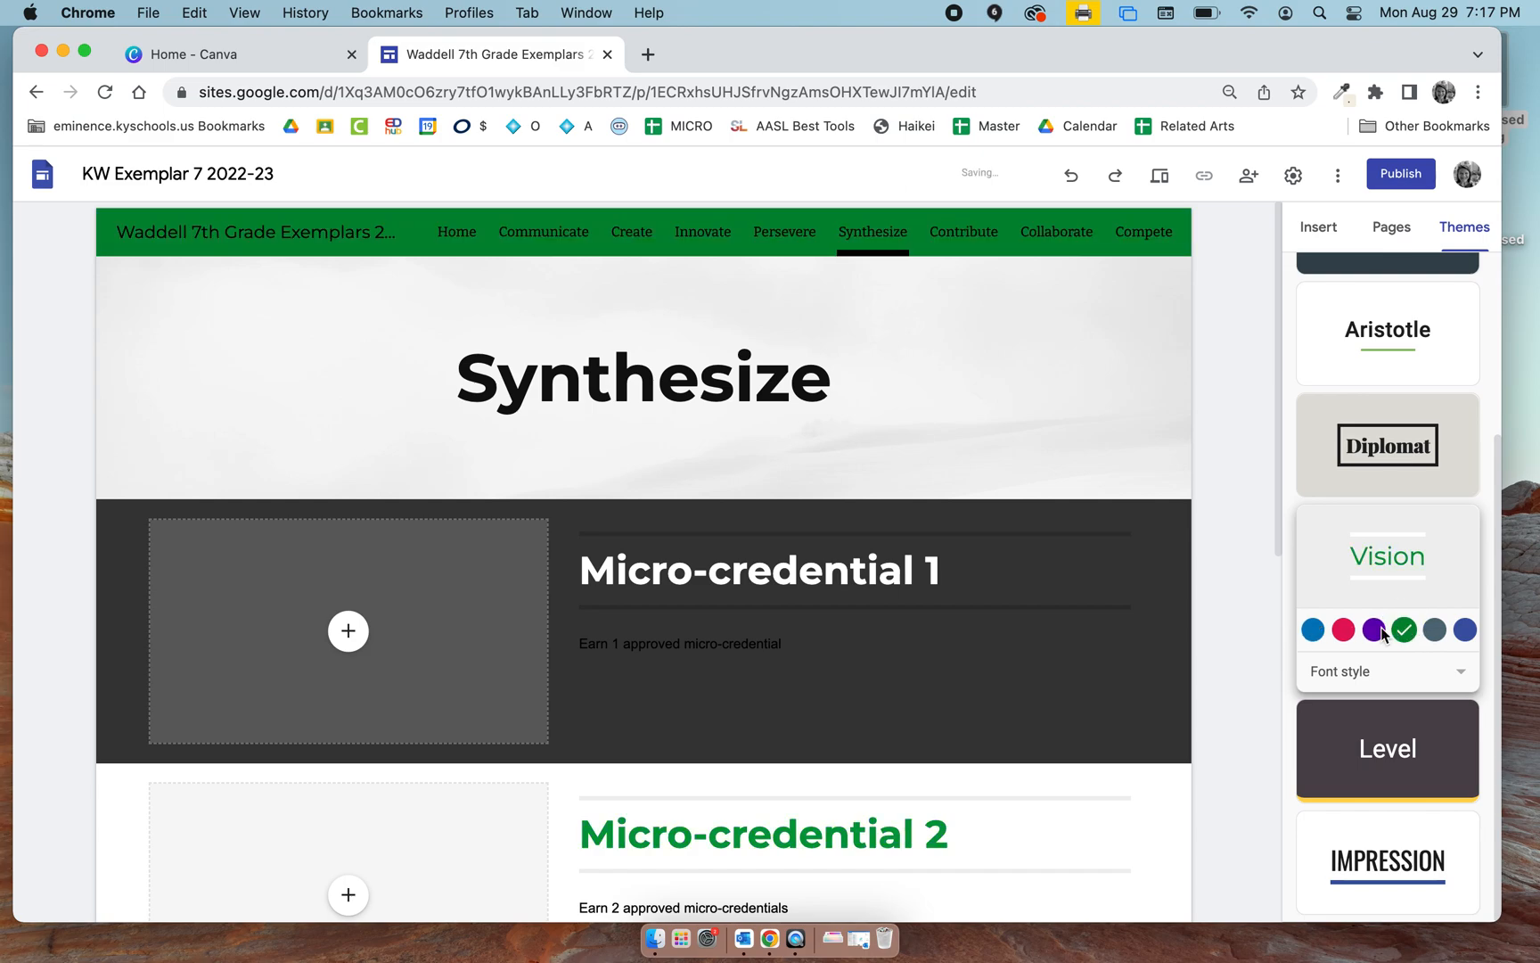
{"action": "scroll", "coordinate": [1045, 646], "scroll_direction": "down", "scroll_amount": 8}
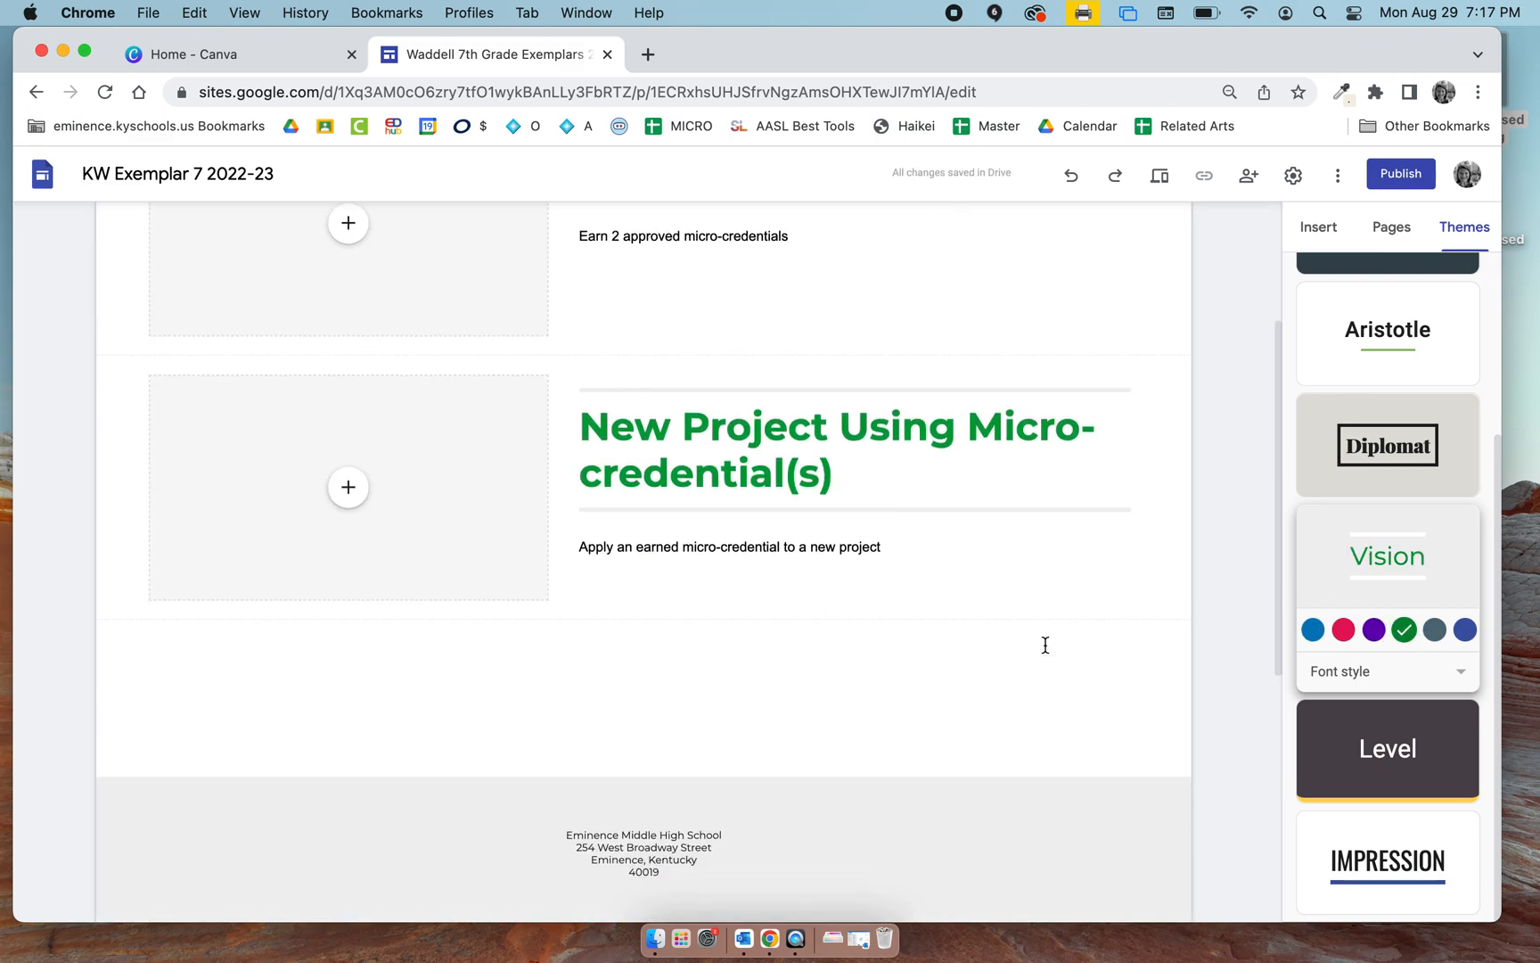
{"action": "scroll", "coordinate": [1045, 645], "scroll_direction": "up", "scroll_amount": 10}
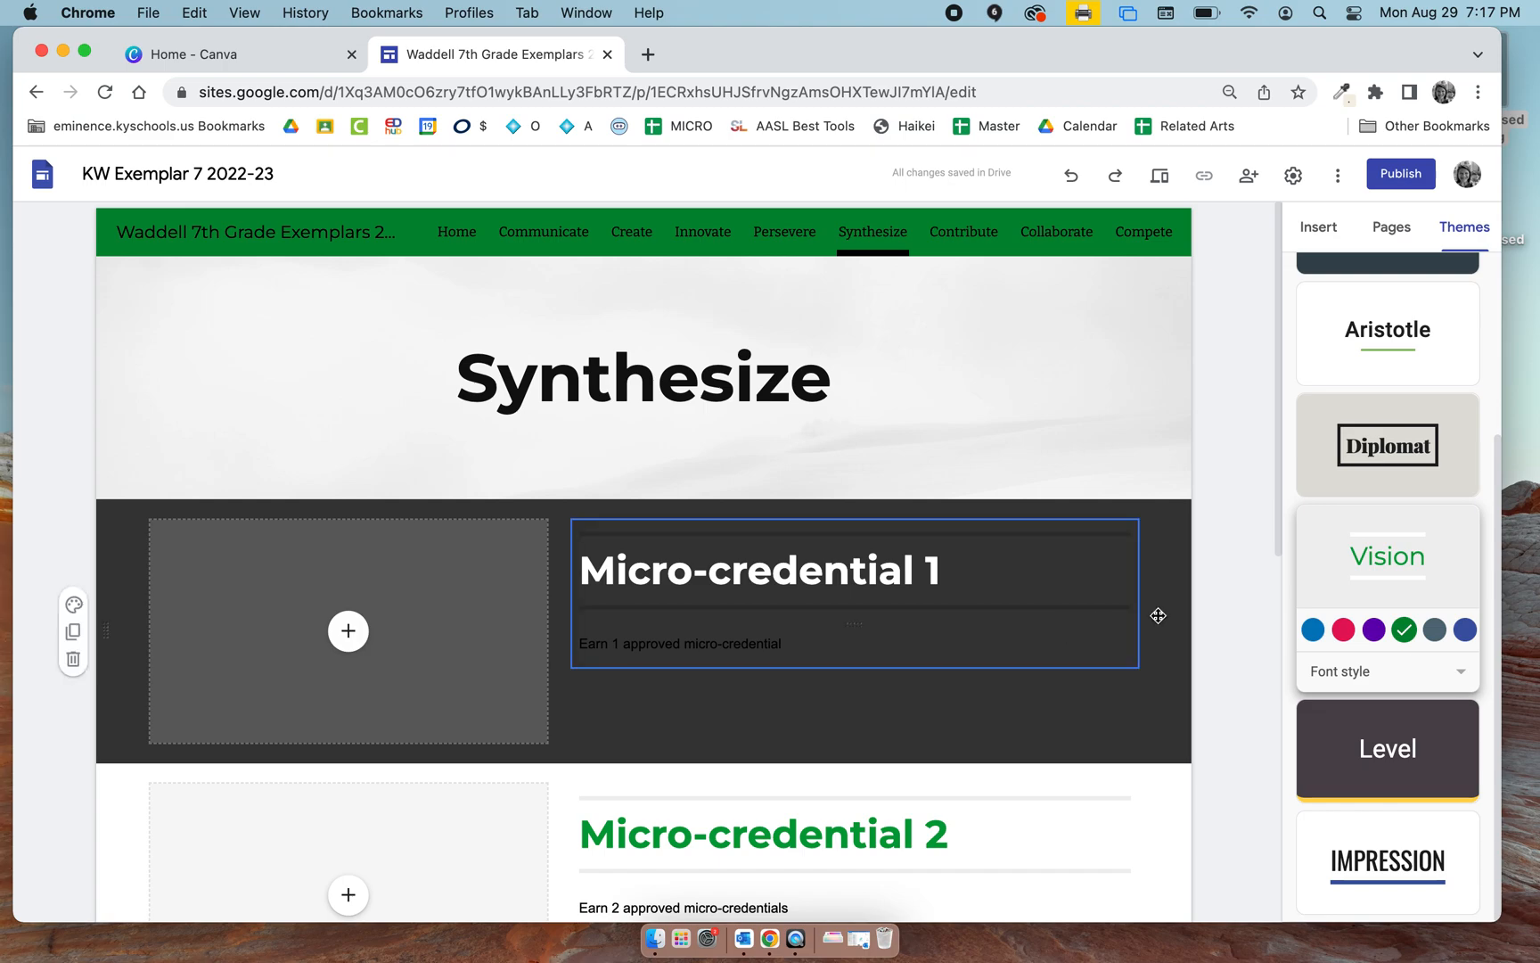
Try bright greens as the Vision theme's custom color and settle on pale pink #d8b7d1.
{"action": "left_click", "coordinate": [1465, 631]}
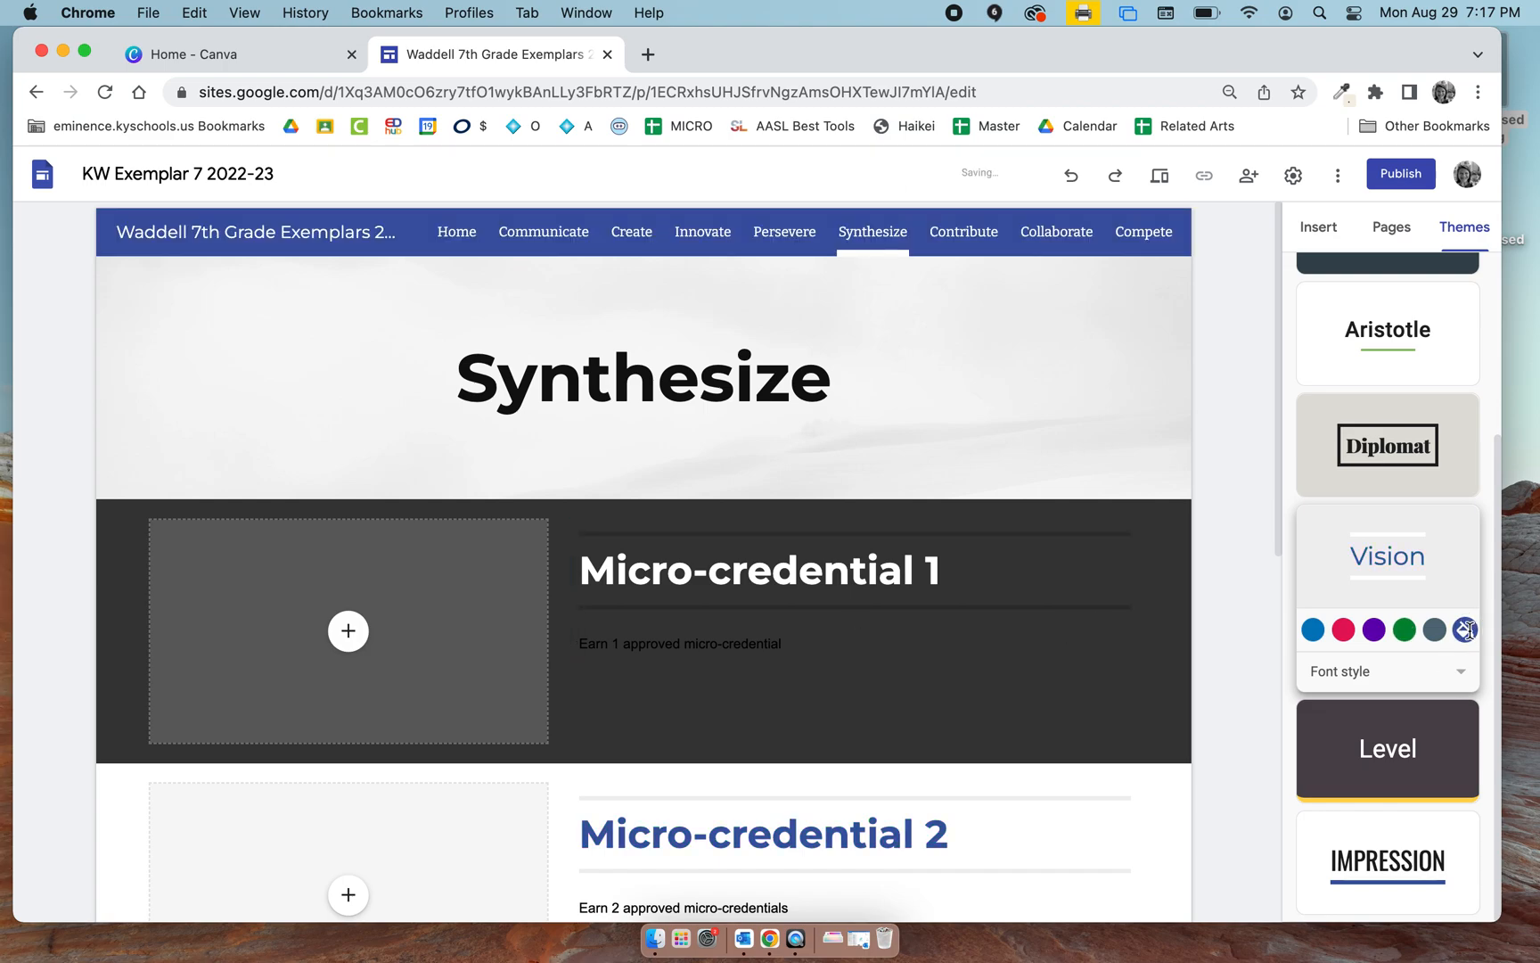
{"action": "left_click", "coordinate": [1465, 630]}
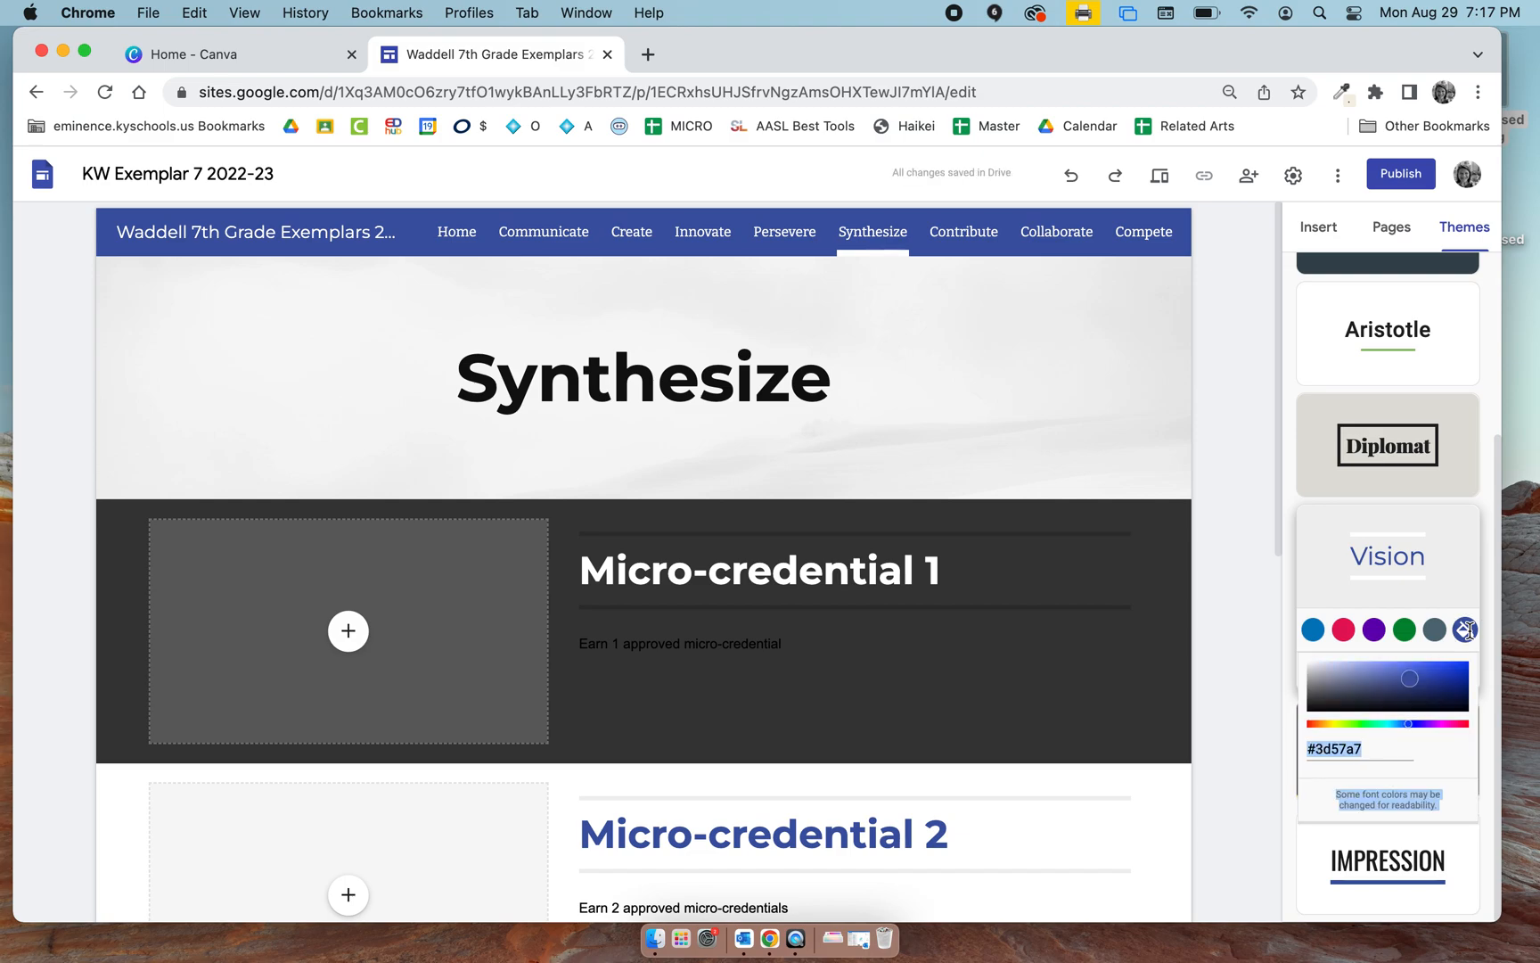
{"action": "left_click", "coordinate": [1391, 683]}
{"action": "mouse_move", "coordinate": [1408, 723]}
{"action": "left_mouse_down"}
{"action": "mouse_move", "coordinate": [1351, 725]}
{"action": "mouse_move", "coordinate": [1460, 665]}
{"action": "mouse_move", "coordinate": [1427, 674]}
{"action": "left_mouse_up"}
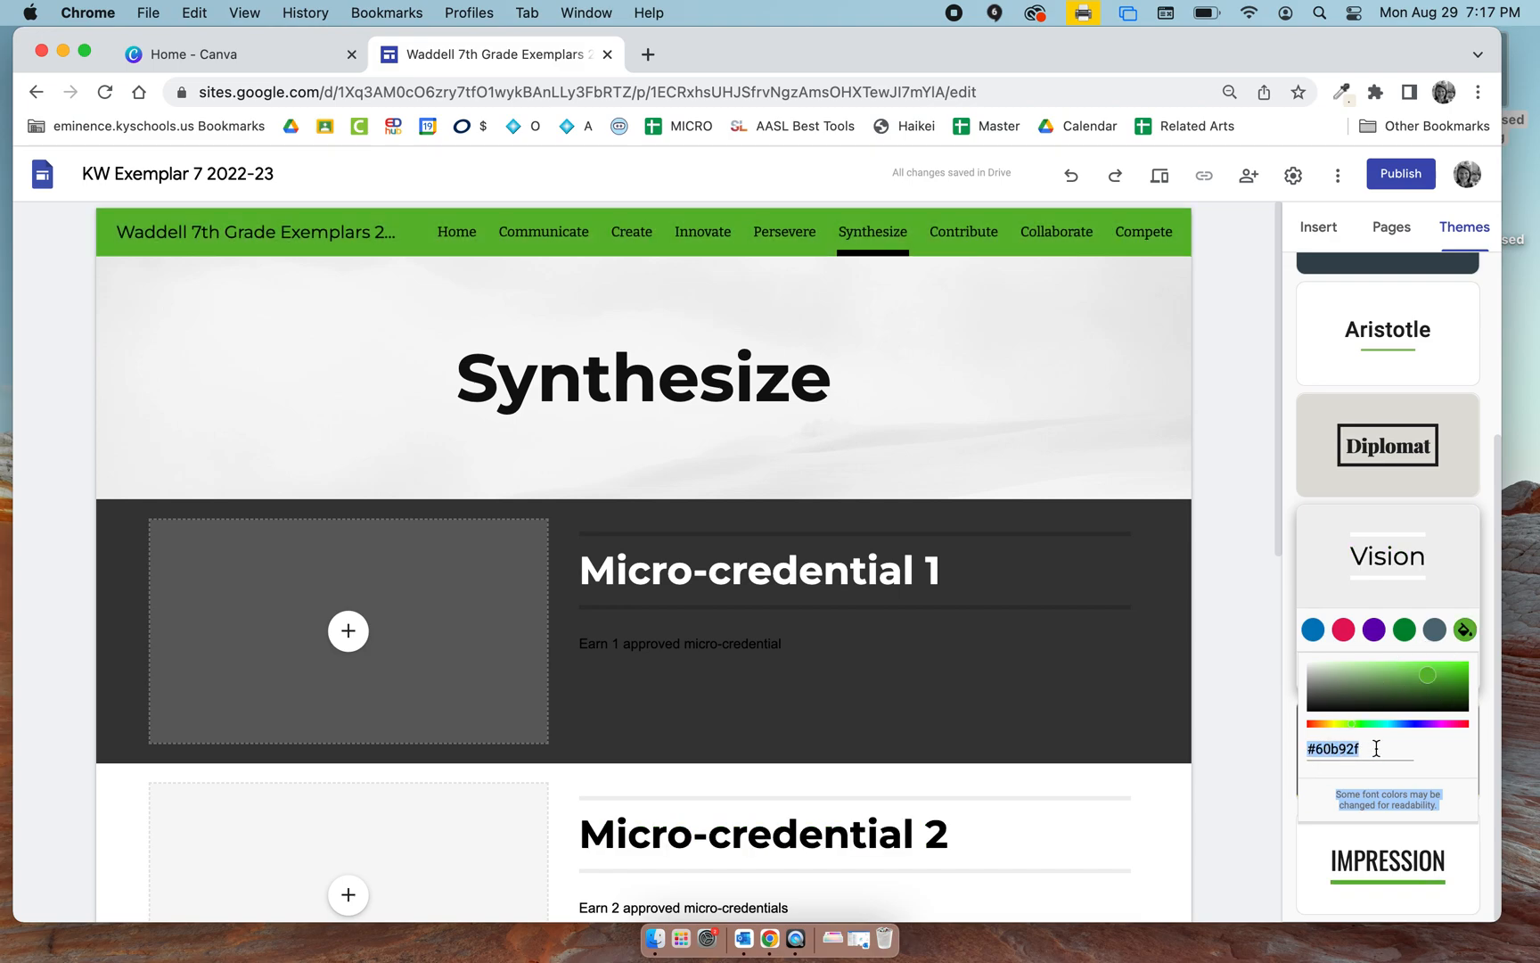
{"action": "mouse_move", "coordinate": [1430, 675]}
{"action": "left_mouse_down"}
{"action": "mouse_move", "coordinate": [1429, 694]}
{"action": "mouse_move", "coordinate": [1434, 676]}
{"action": "left_mouse_up"}
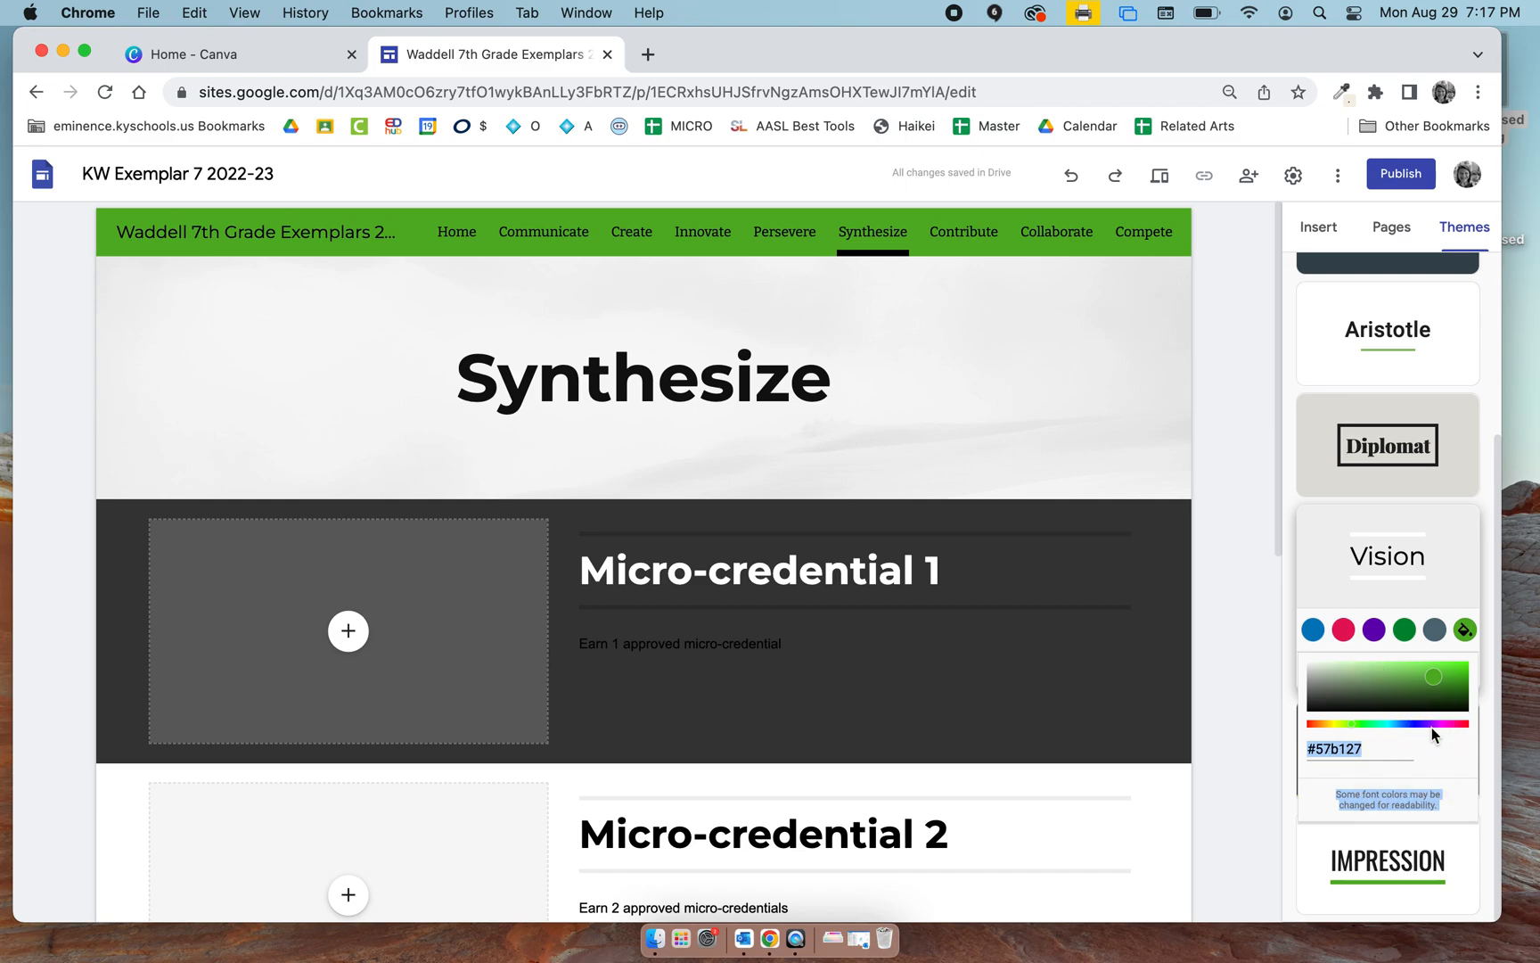
{"action": "mouse_move", "coordinate": [1426, 724]}
{"action": "left_mouse_down"}
{"action": "mouse_move", "coordinate": [1447, 716]}
{"action": "mouse_move", "coordinate": [1334, 678]}
{"action": "left_mouse_up"}
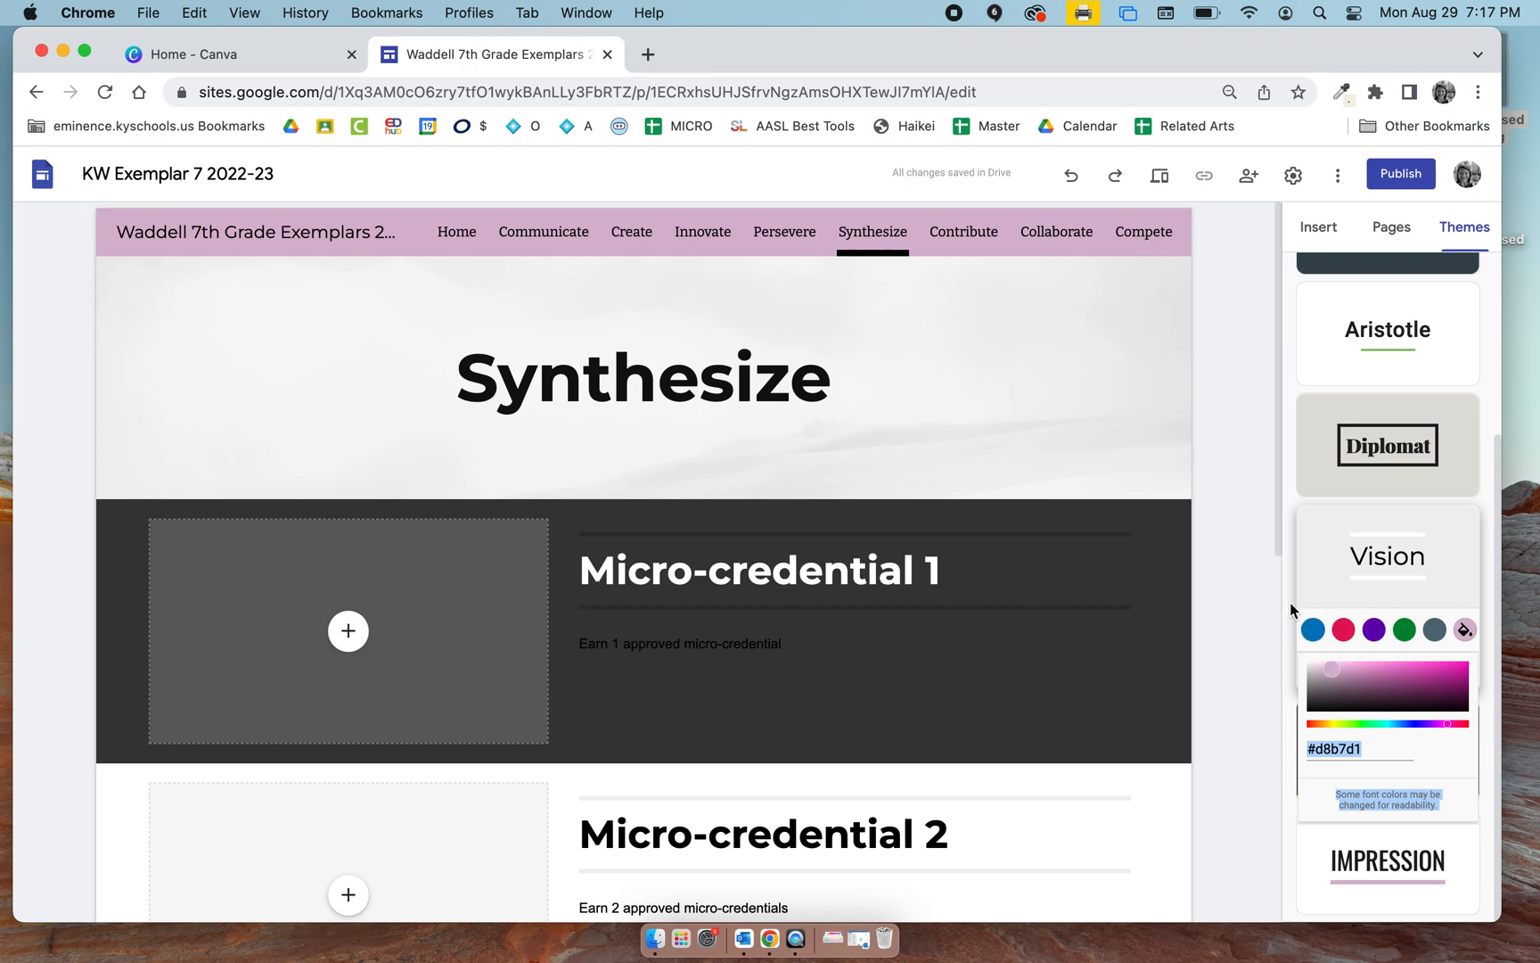
{"action": "left_click", "coordinate": [1258, 614]}
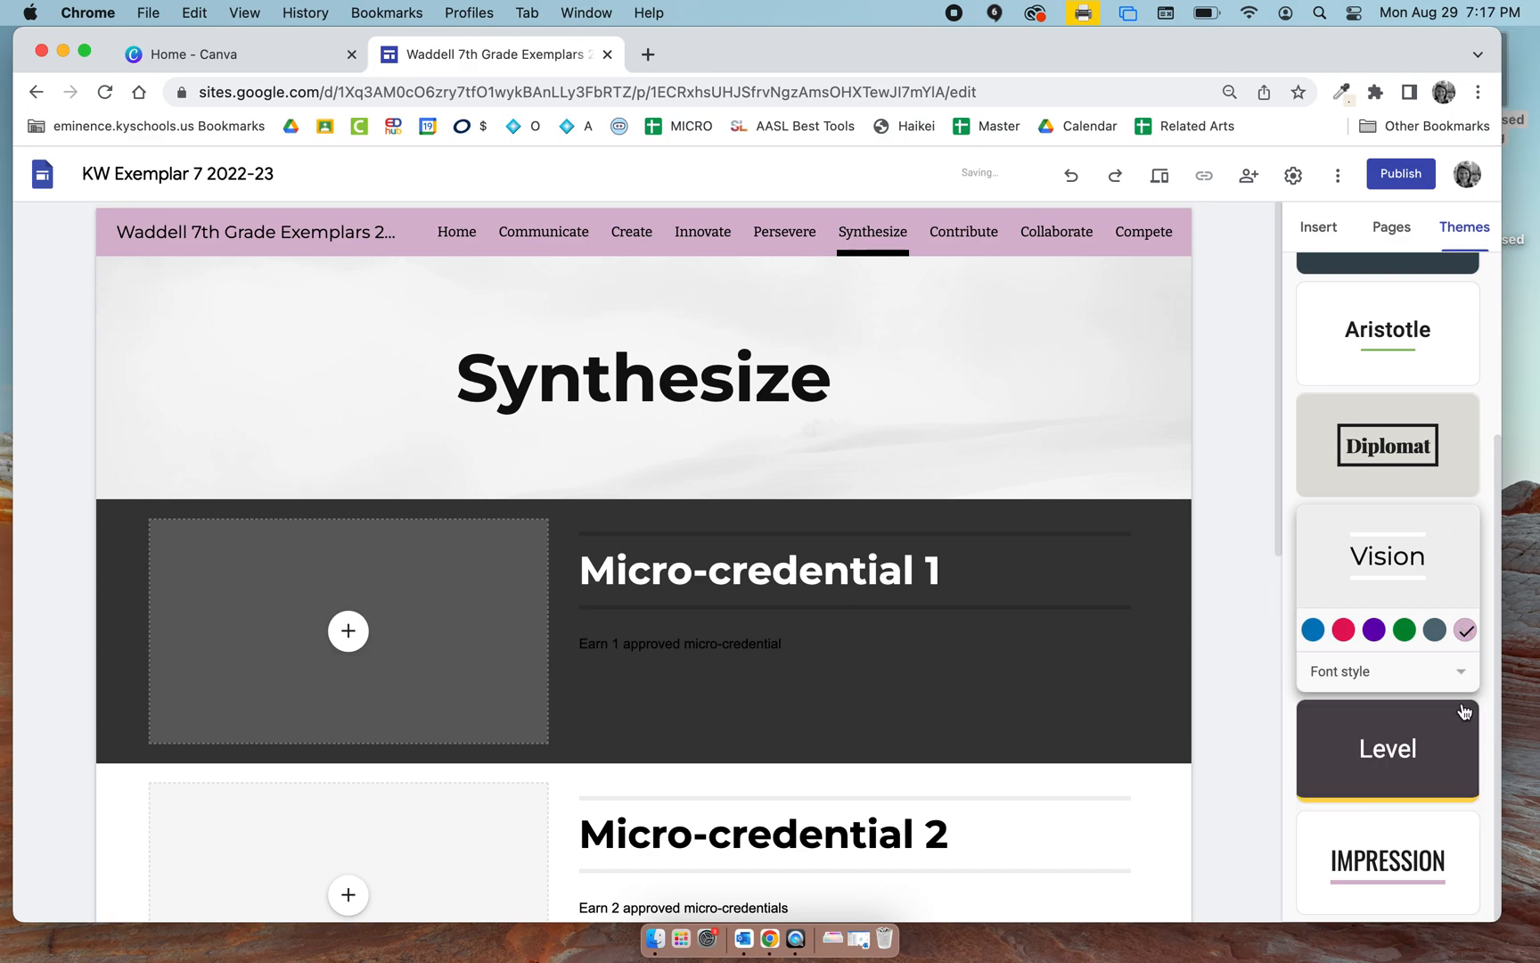
Open the Home page and review how its sections look in the recolored theme.
{"action": "scroll", "coordinate": [1385, 794], "scroll_direction": "up", "scroll_amount": 5}
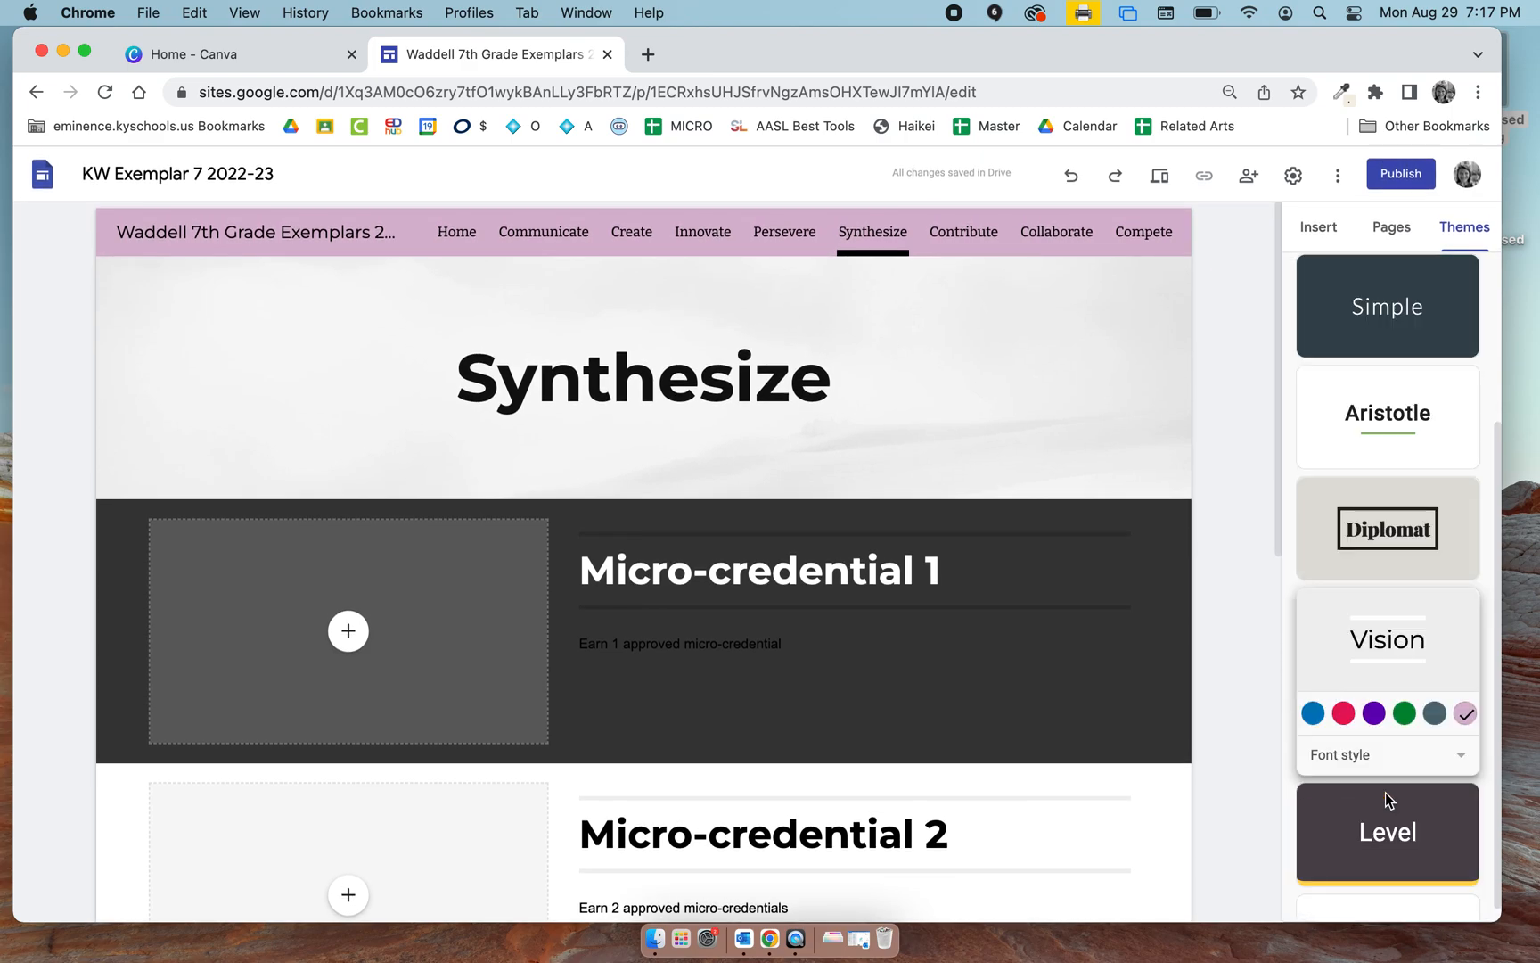
{"action": "left_click", "coordinate": [440, 246]}
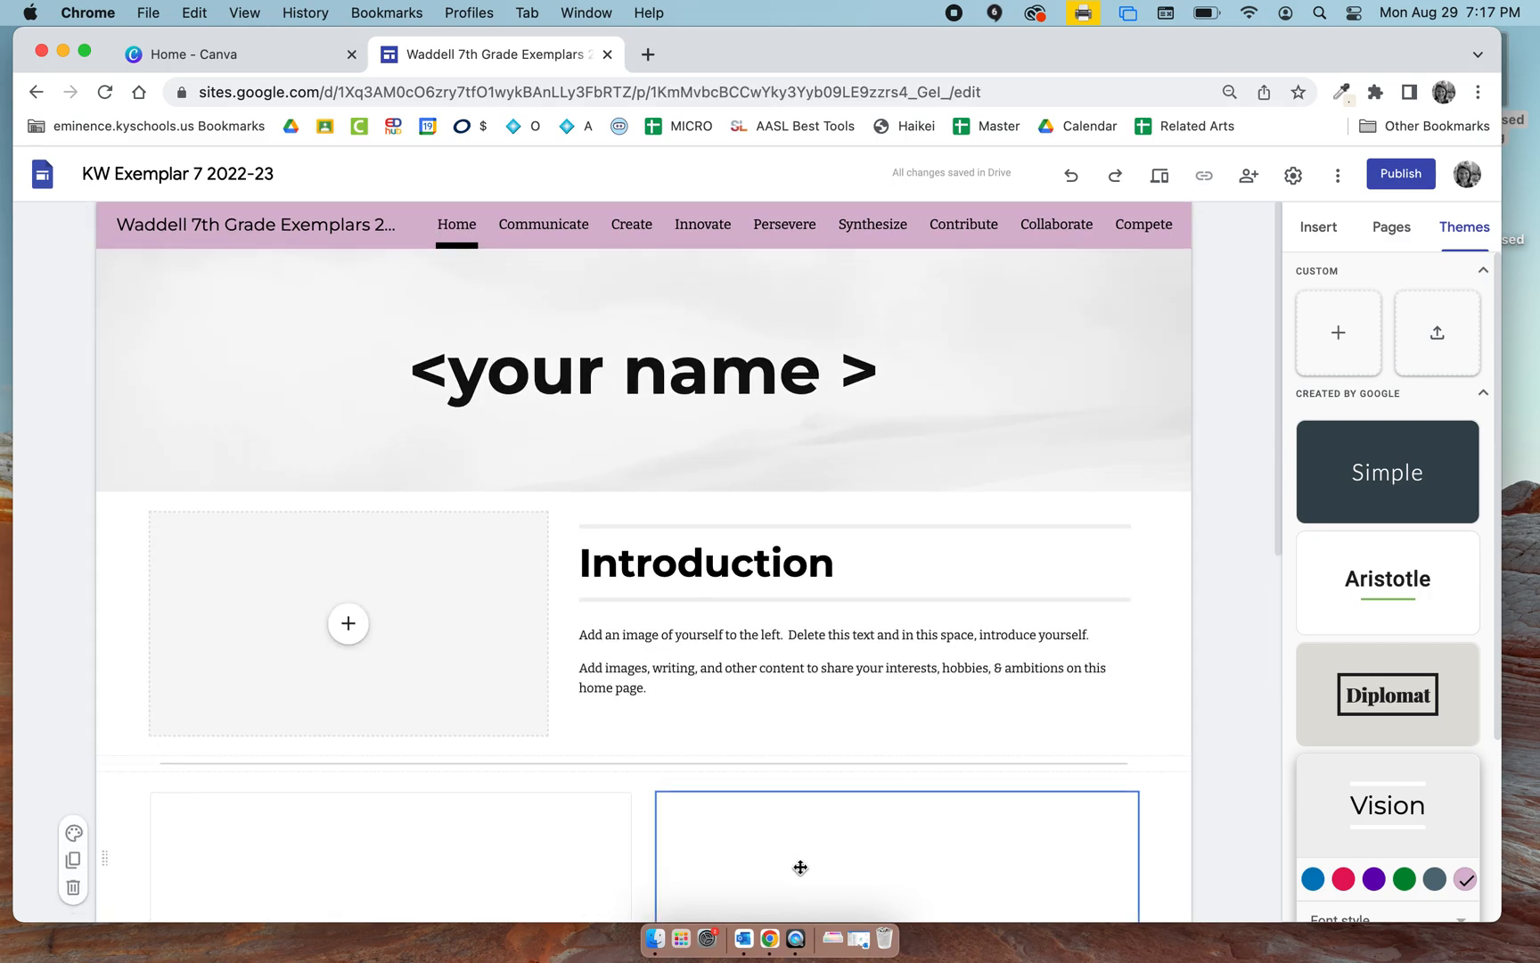
{"action": "scroll", "coordinate": [801, 866], "scroll_direction": "down", "scroll_amount": 15}
{"action": "scroll", "coordinate": [801, 866], "scroll_direction": "up", "scroll_amount": 15}
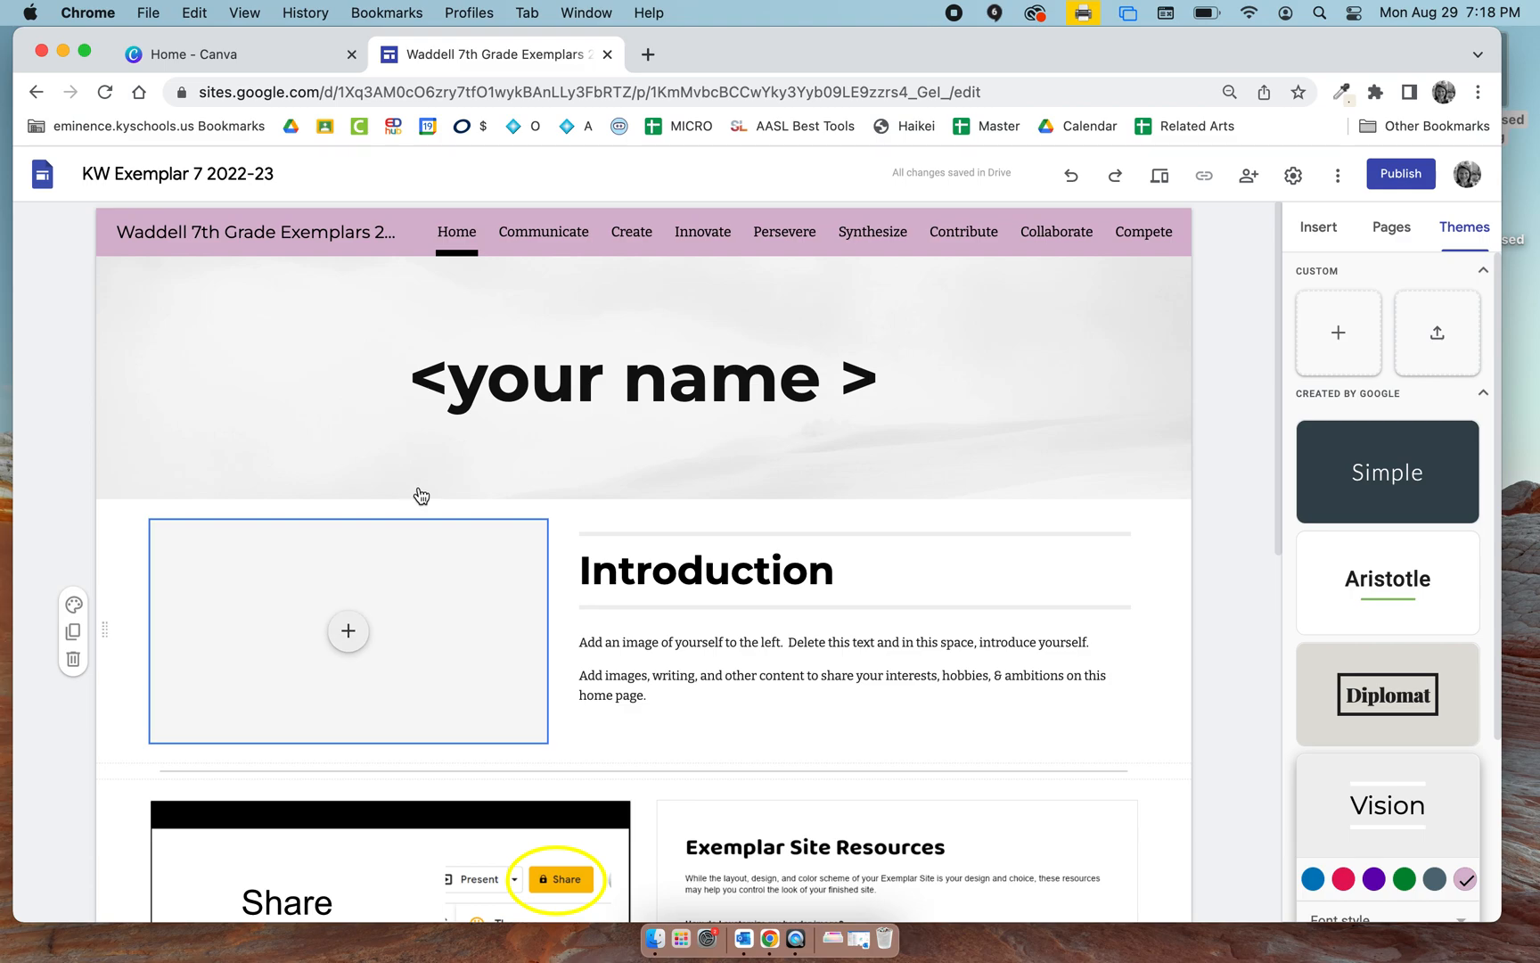
Try the Cover, Large banner and Title only header types on the Home page and return to Banner.
{"action": "left_click", "coordinate": [426, 477]}
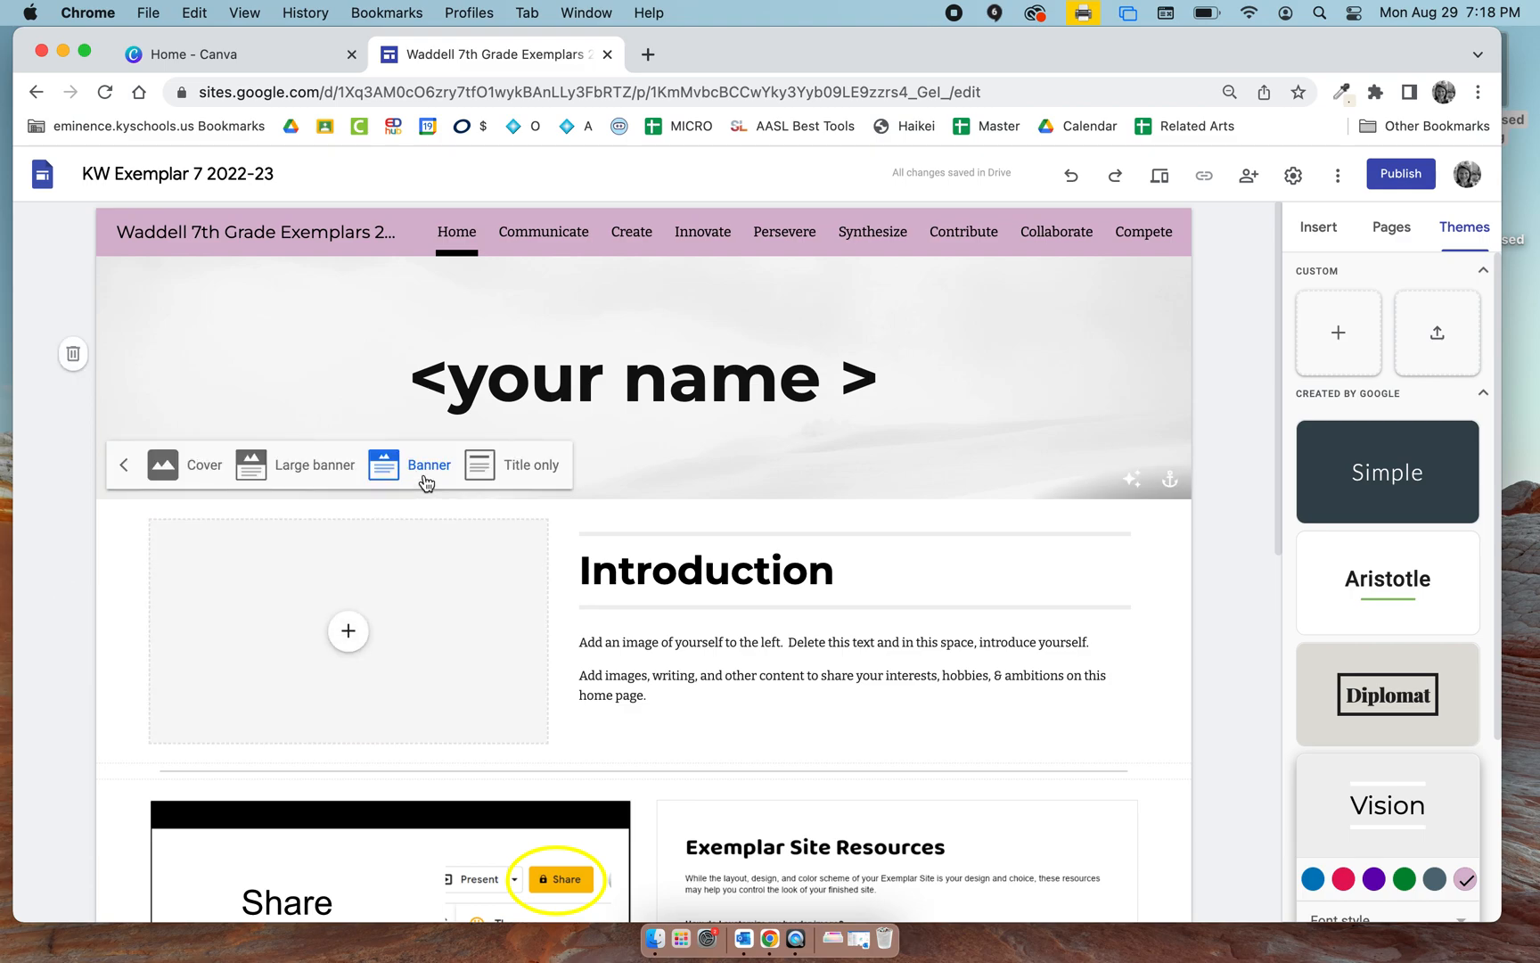
{"action": "left_click", "coordinate": [163, 481]}
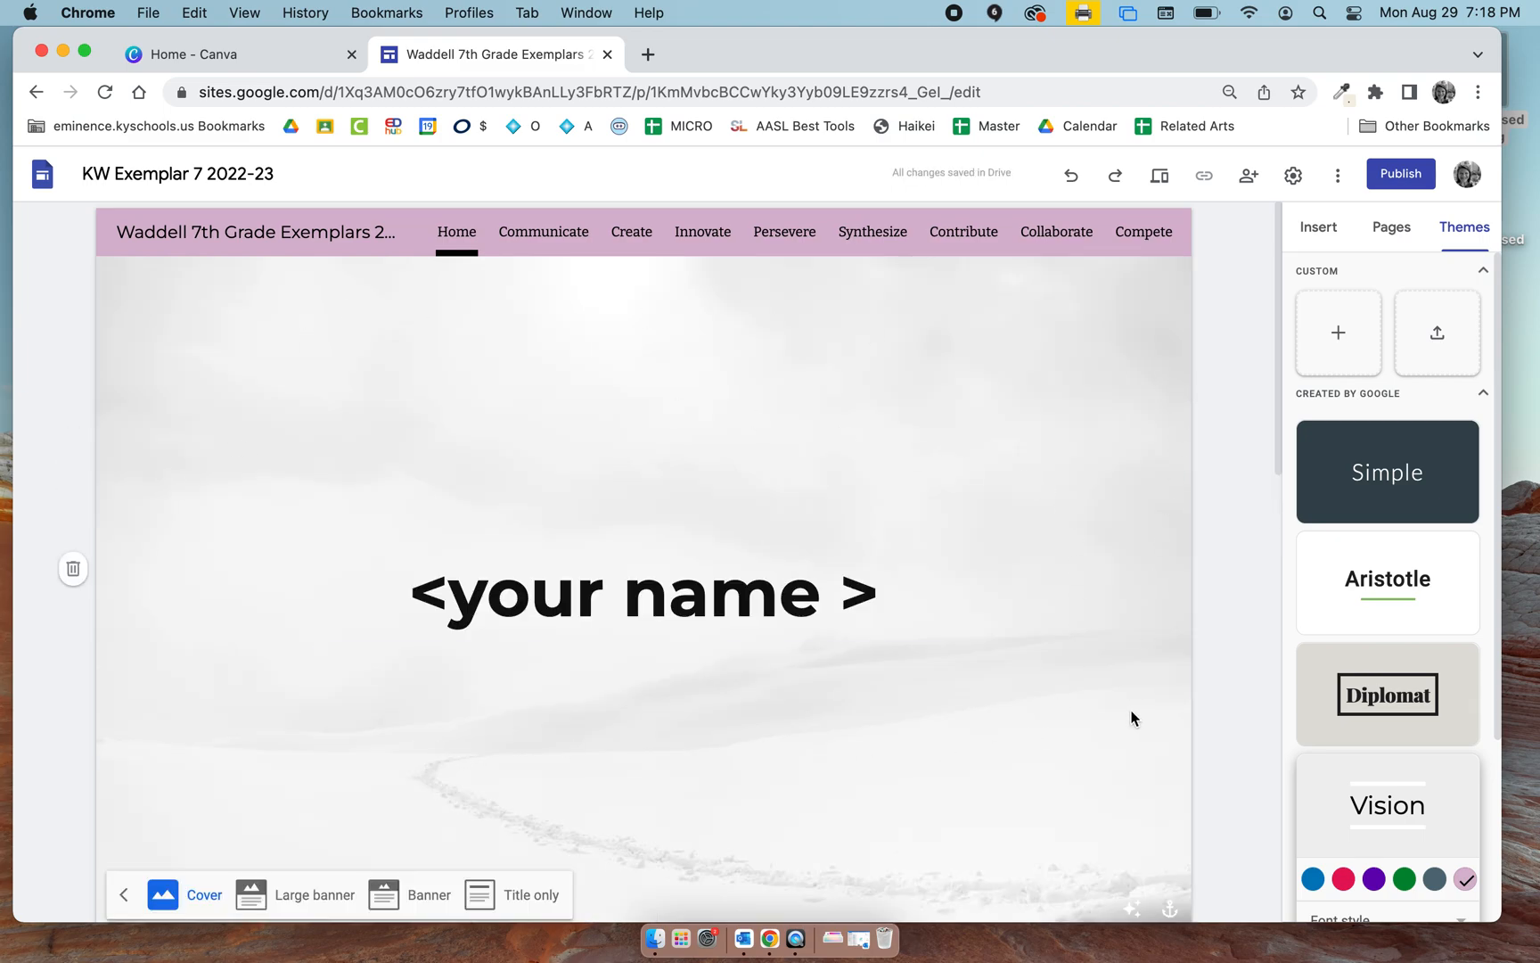
{"action": "left_click", "coordinate": [292, 893]}
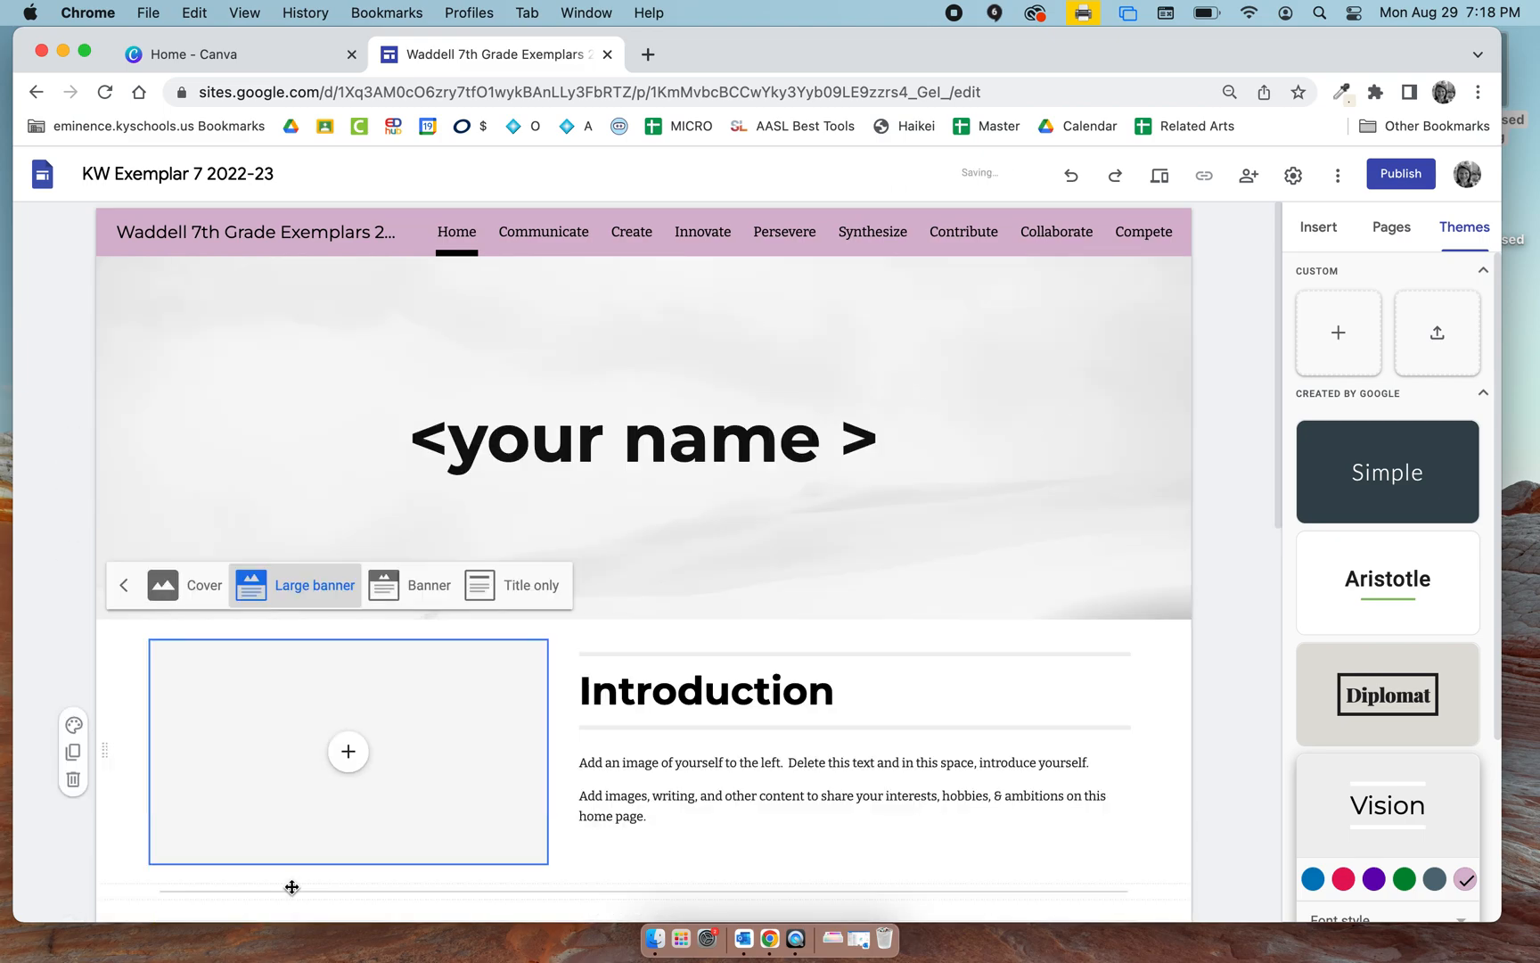
{"action": "left_click", "coordinate": [411, 542]}
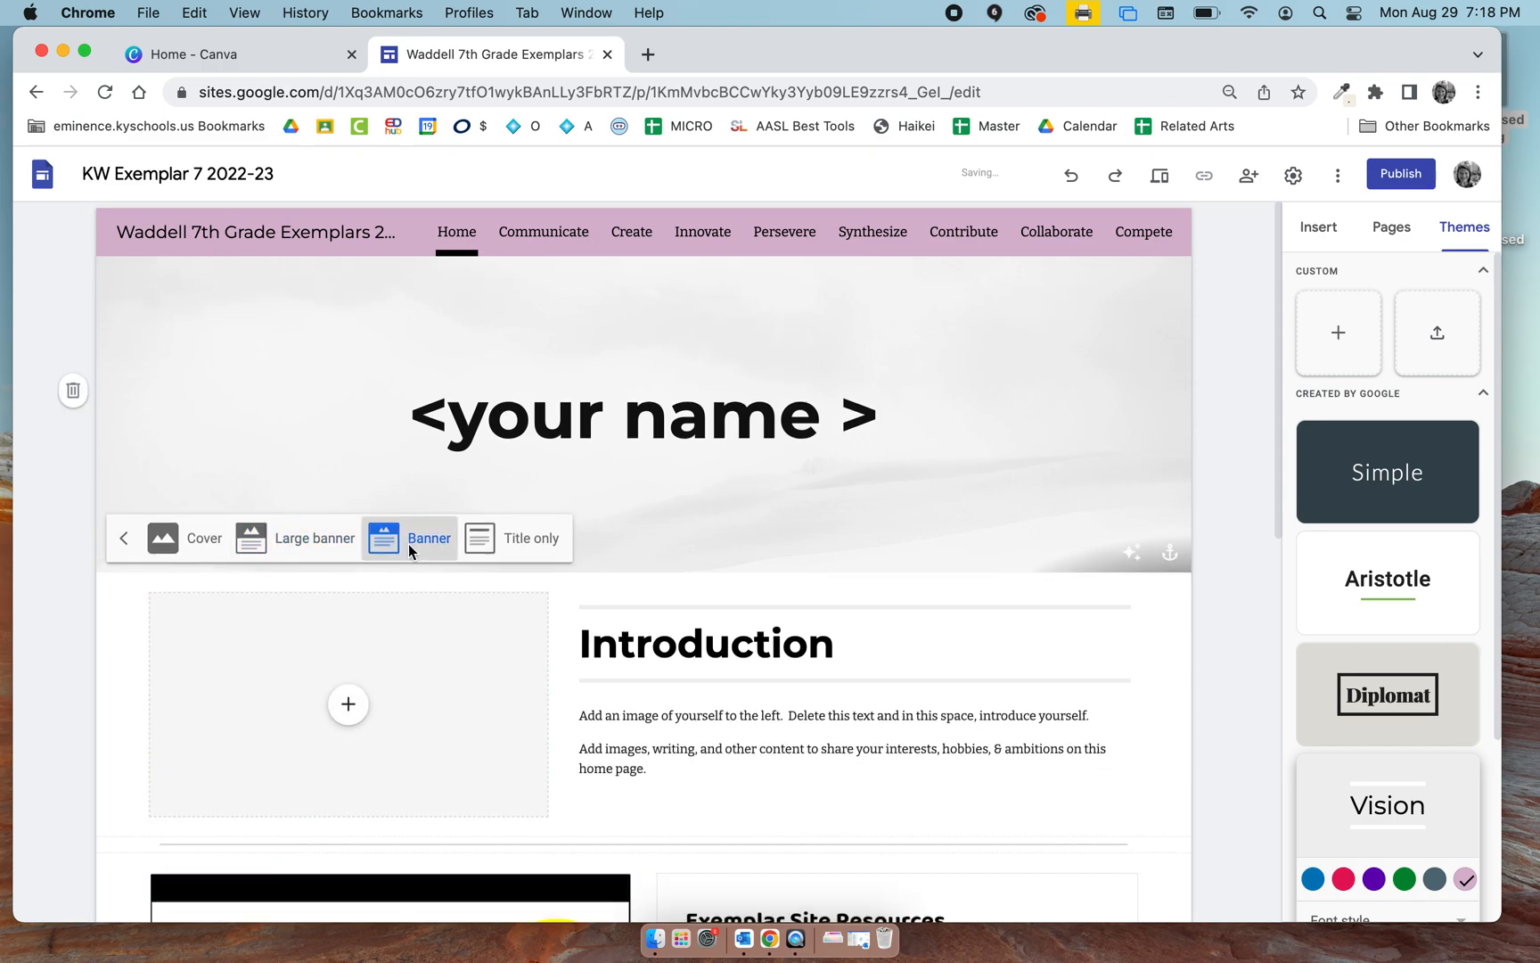
{"action": "left_click", "coordinate": [528, 466]}
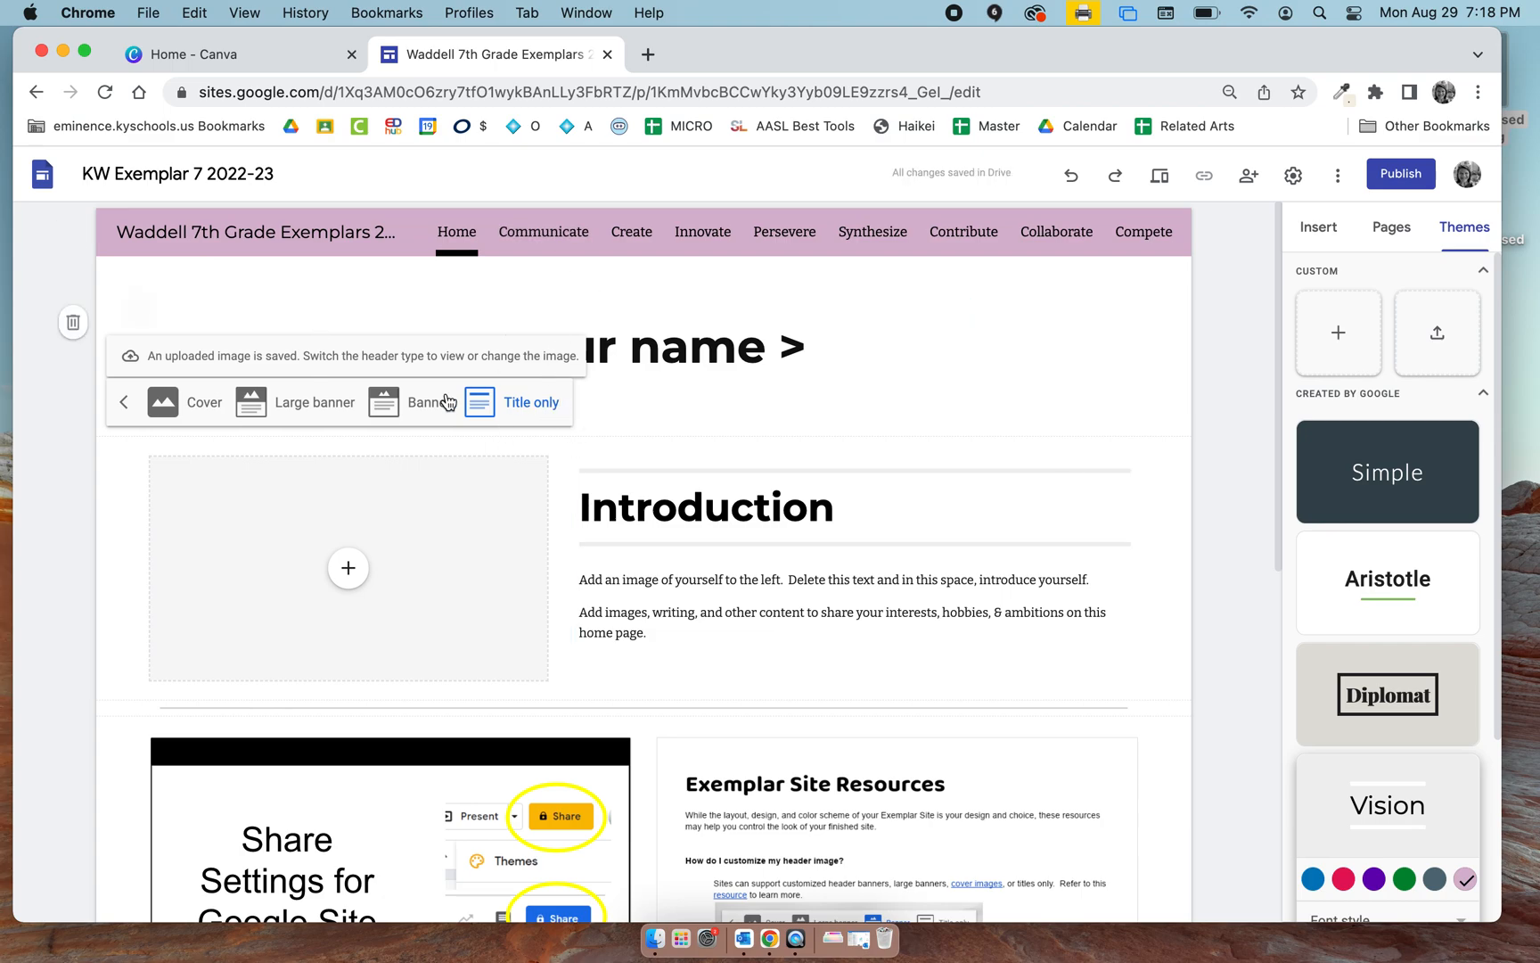
{"action": "left_click", "coordinate": [419, 403]}
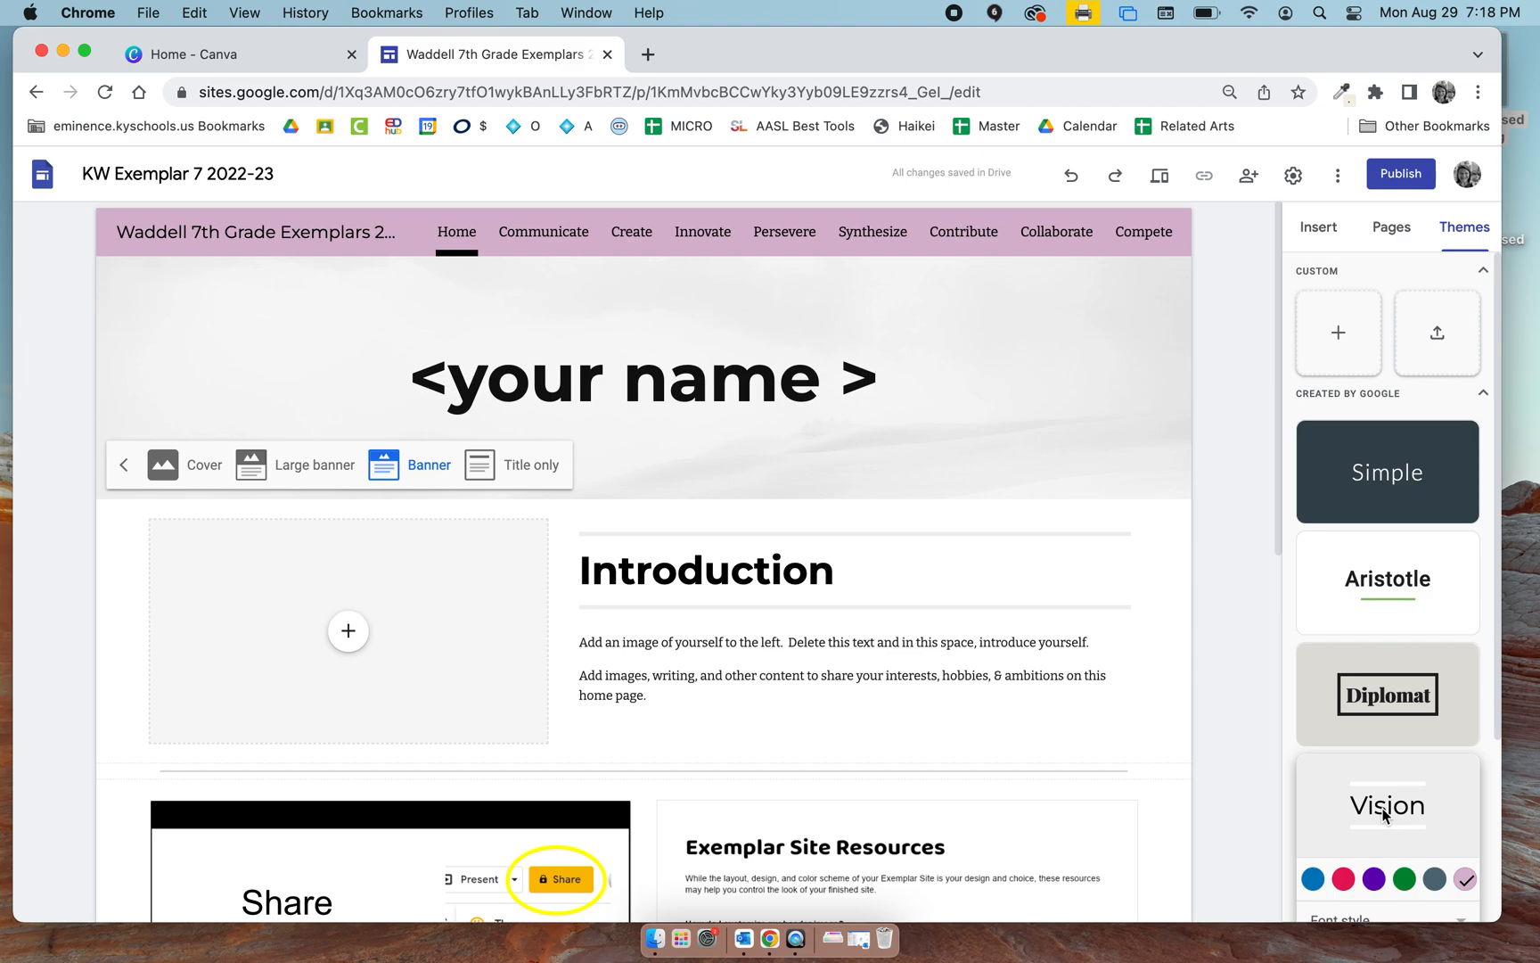
Open canva.com in a new browser tab.
{"action": "left_click", "coordinate": [649, 55]}
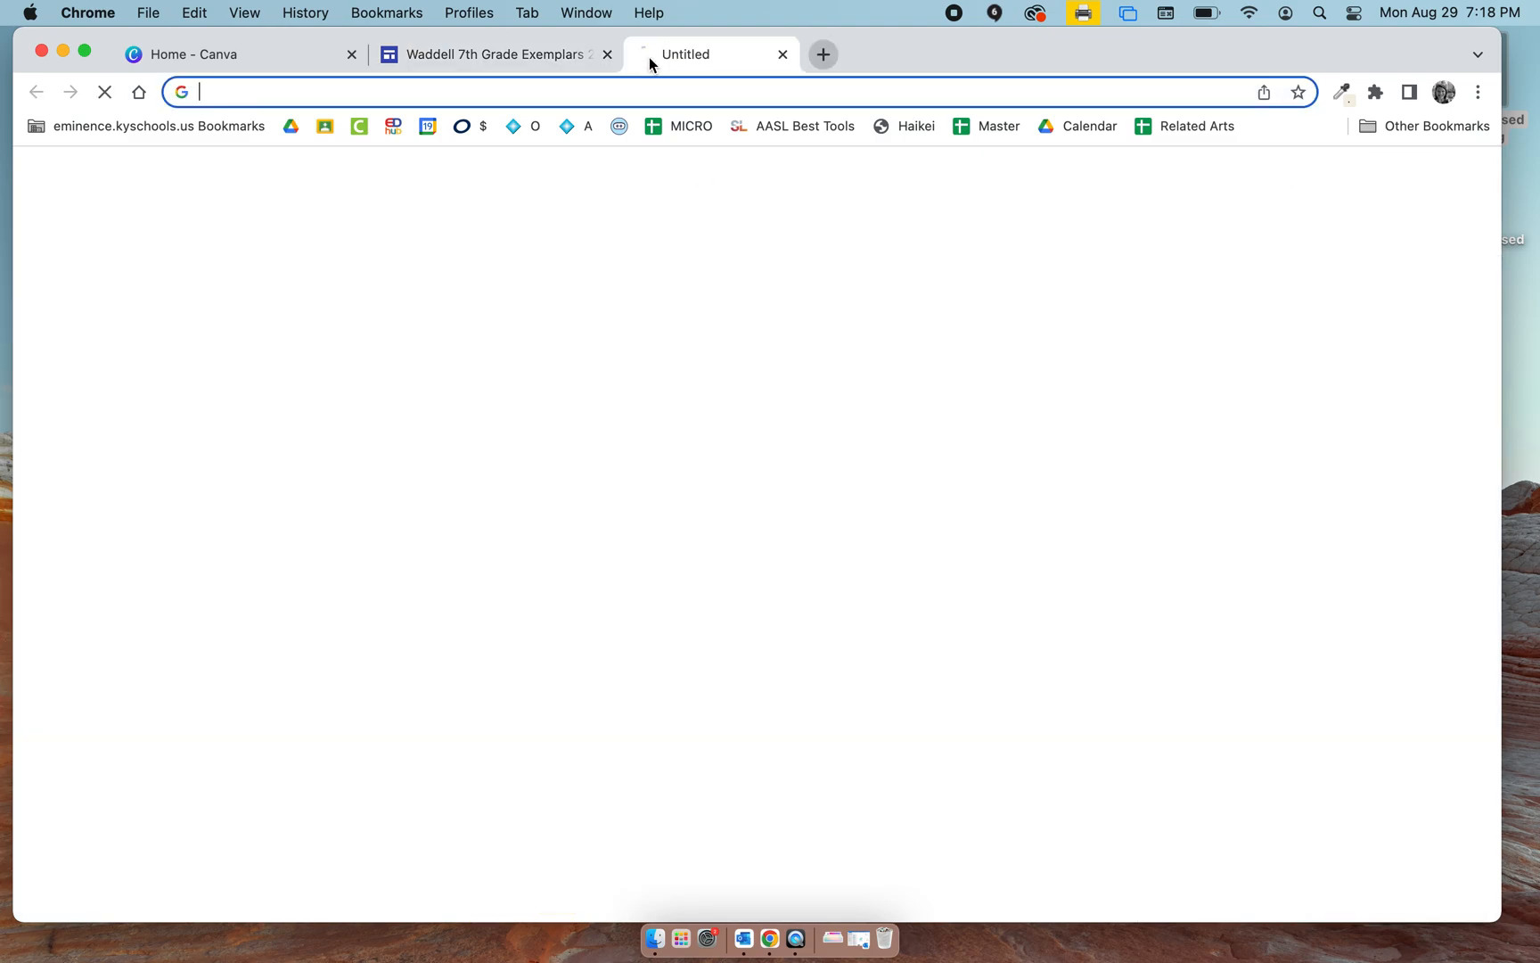
{"action": "type", "text": "canva"}
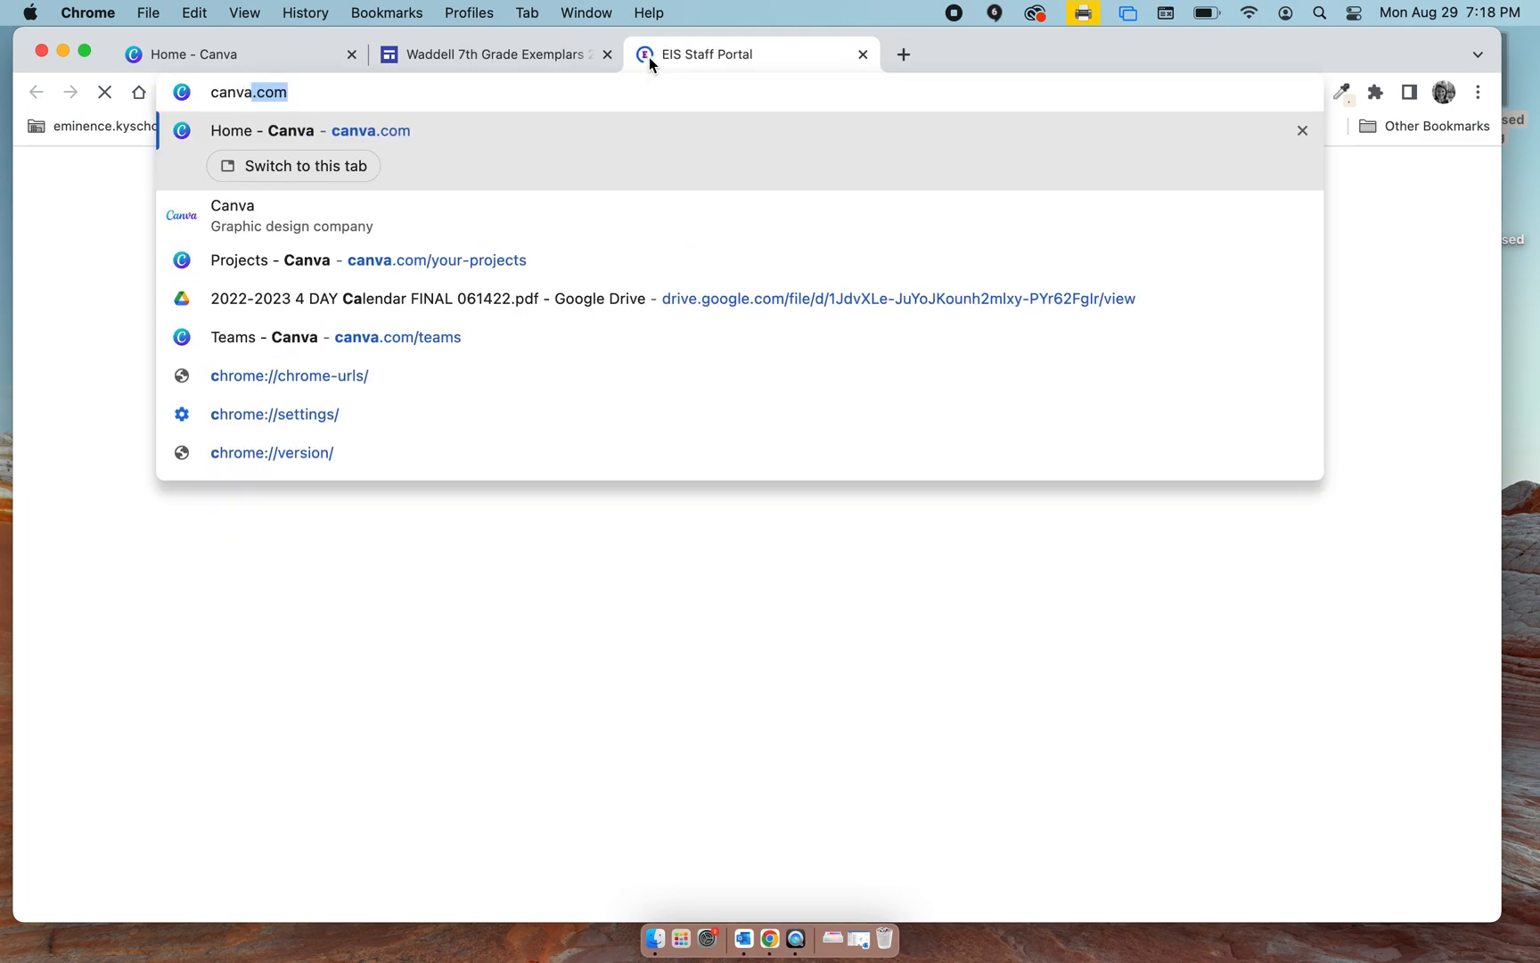
{"action": "type", "text": ".com"}
{"action": "key", "text": "Return"}
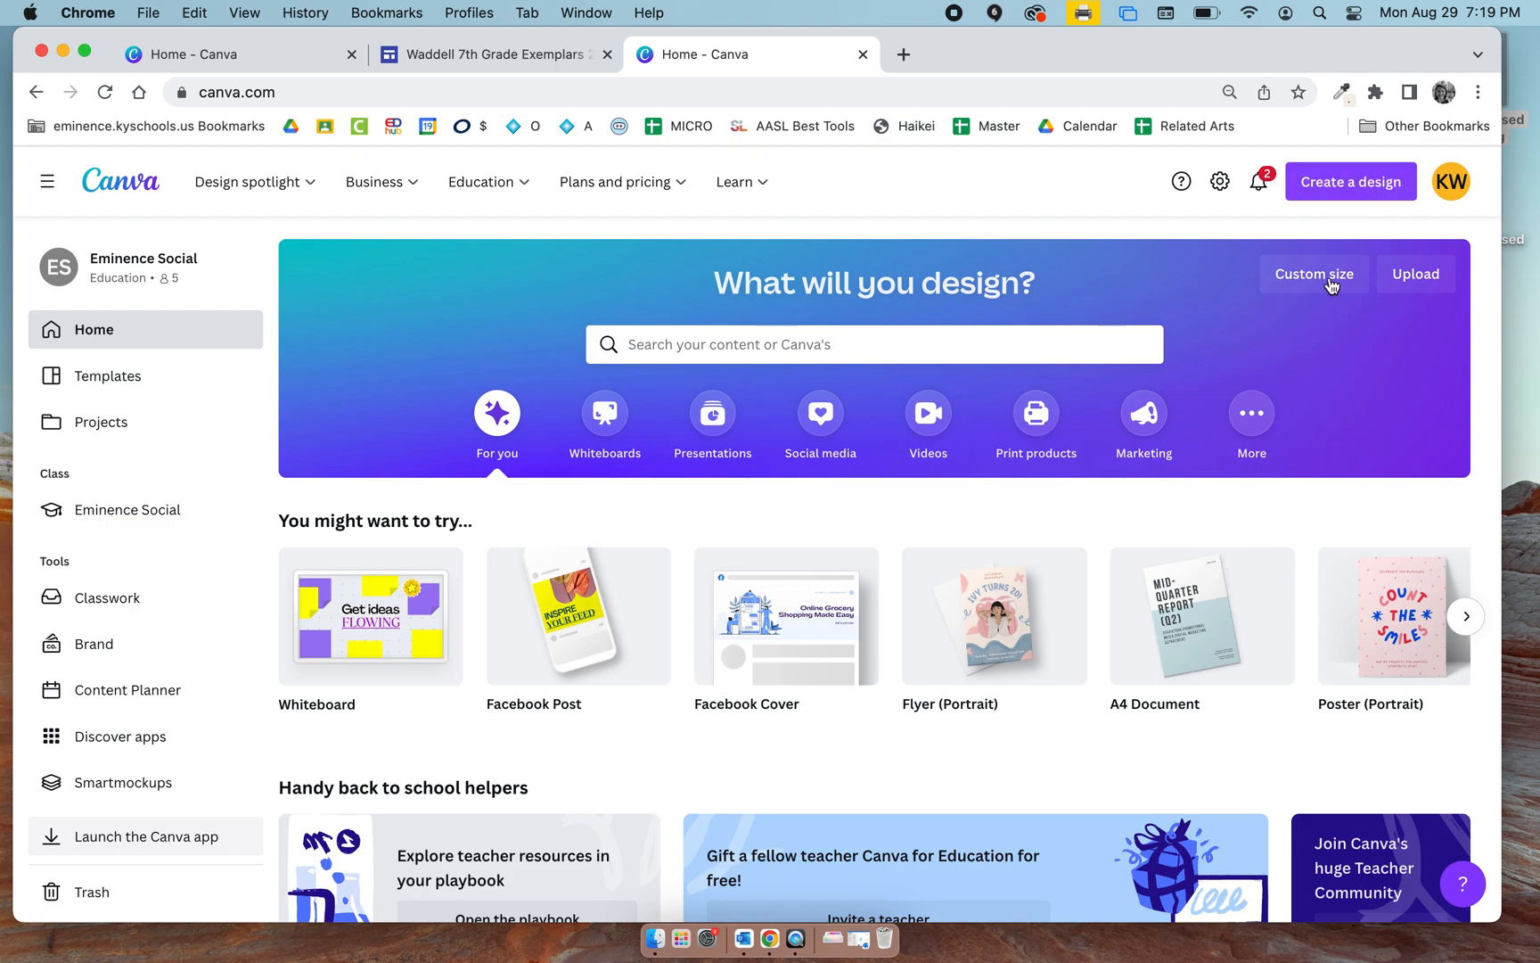
Create a new Canva design with a custom size of 1600 × 400 px.
{"action": "left_click", "coordinate": [1355, 182]}
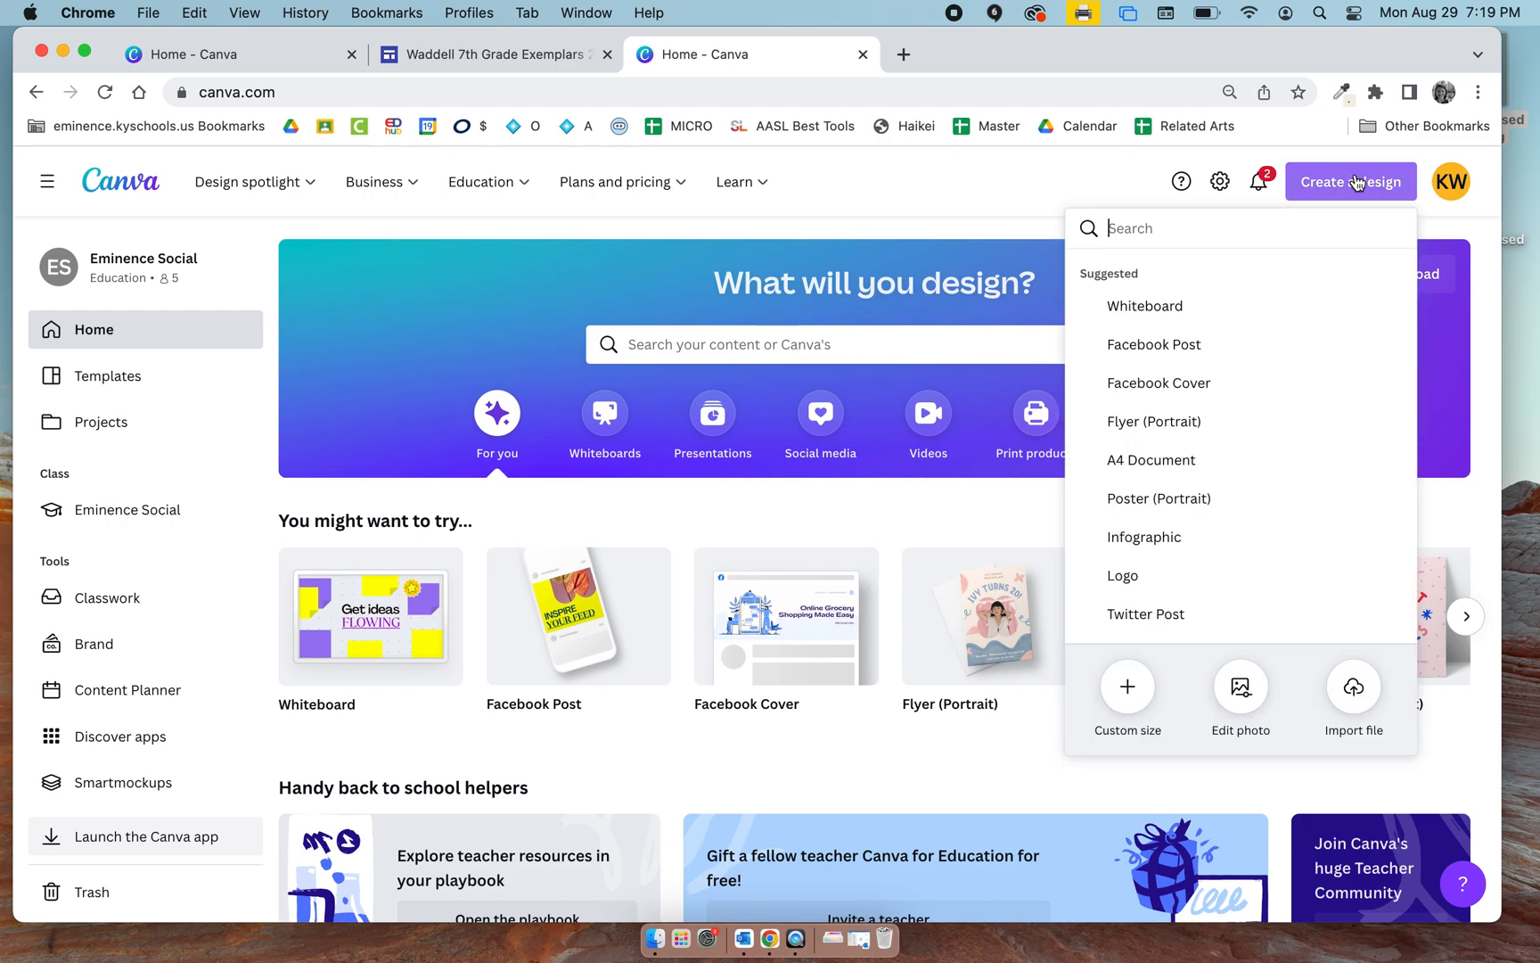
{"action": "left_click", "coordinate": [1128, 687]}
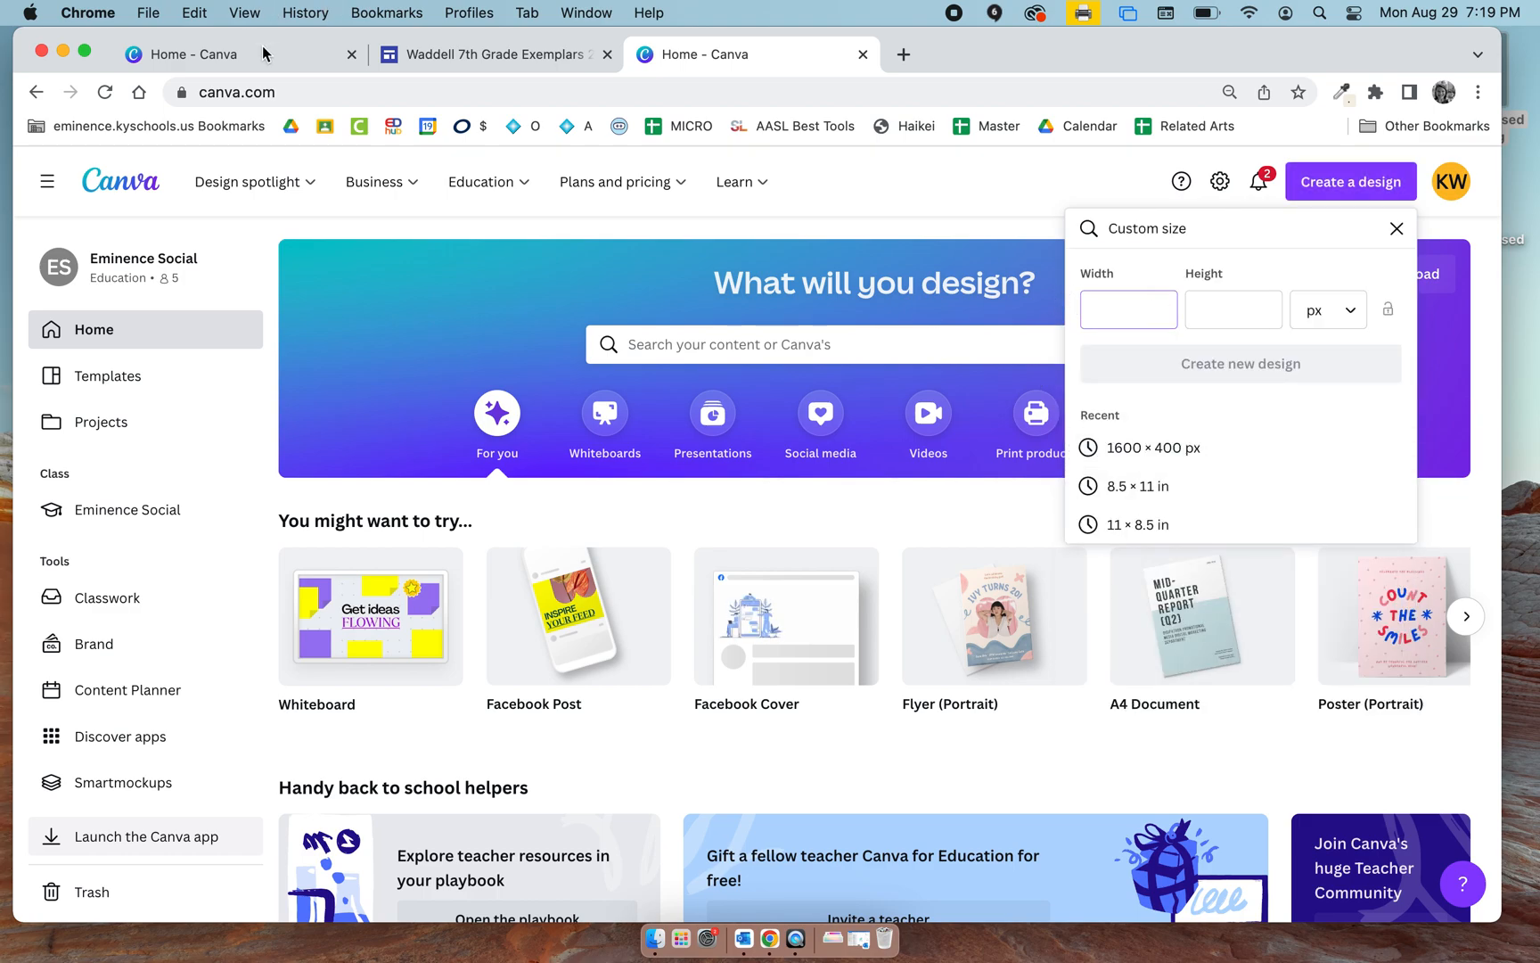
{"action": "left_click", "coordinate": [443, 61]}
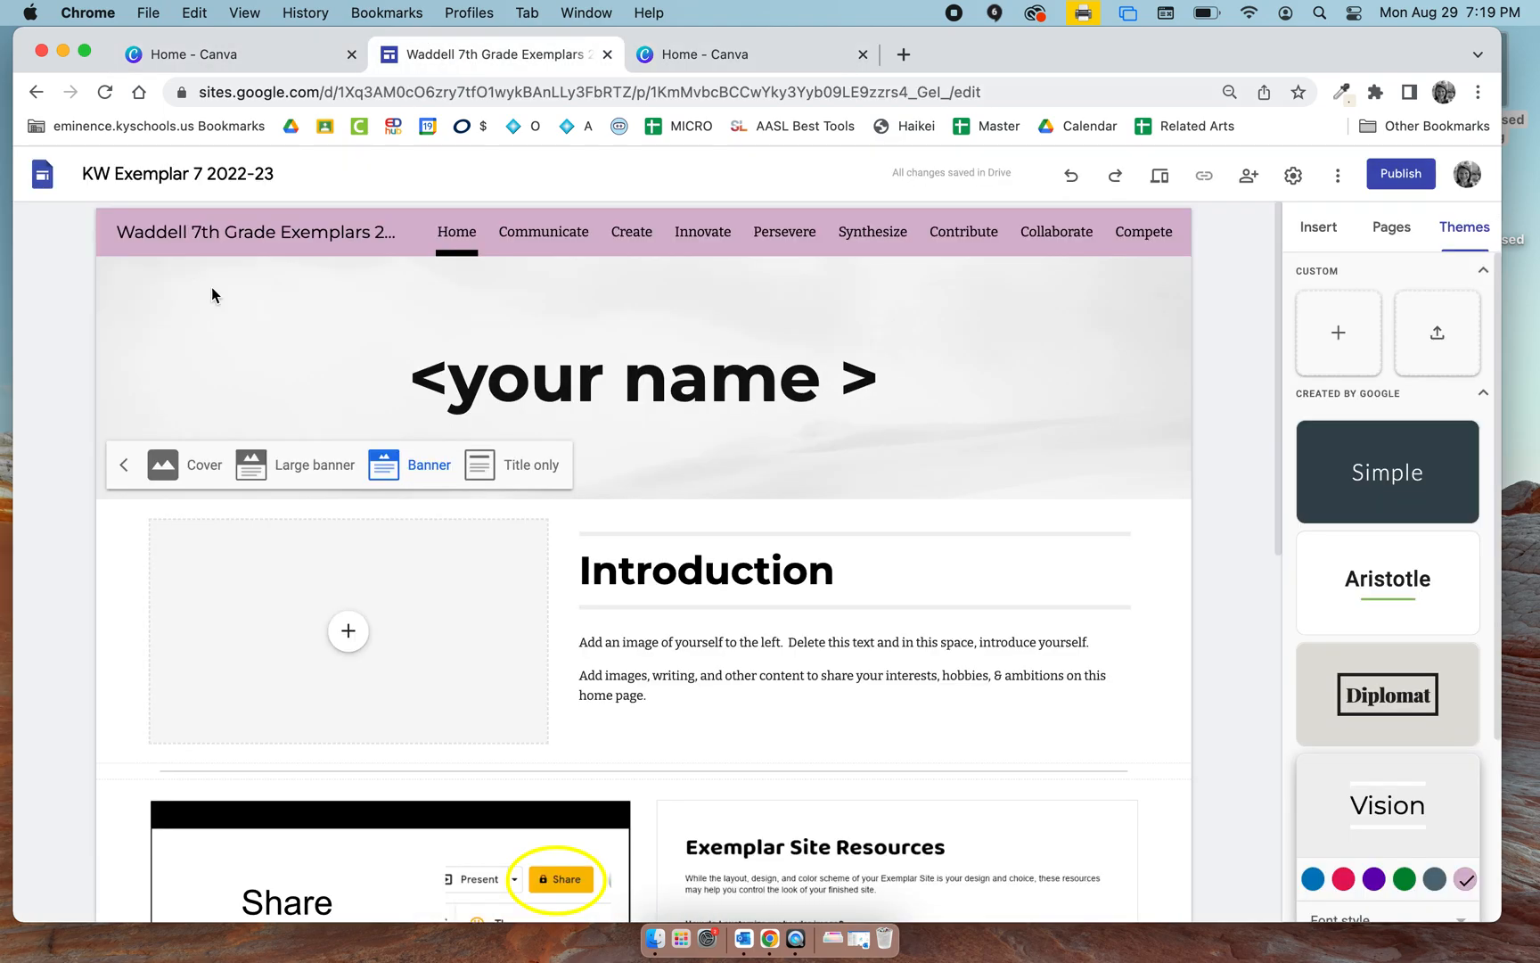
{"action": "left_click", "coordinate": [740, 56]}
{"action": "type", "text": "1600"}
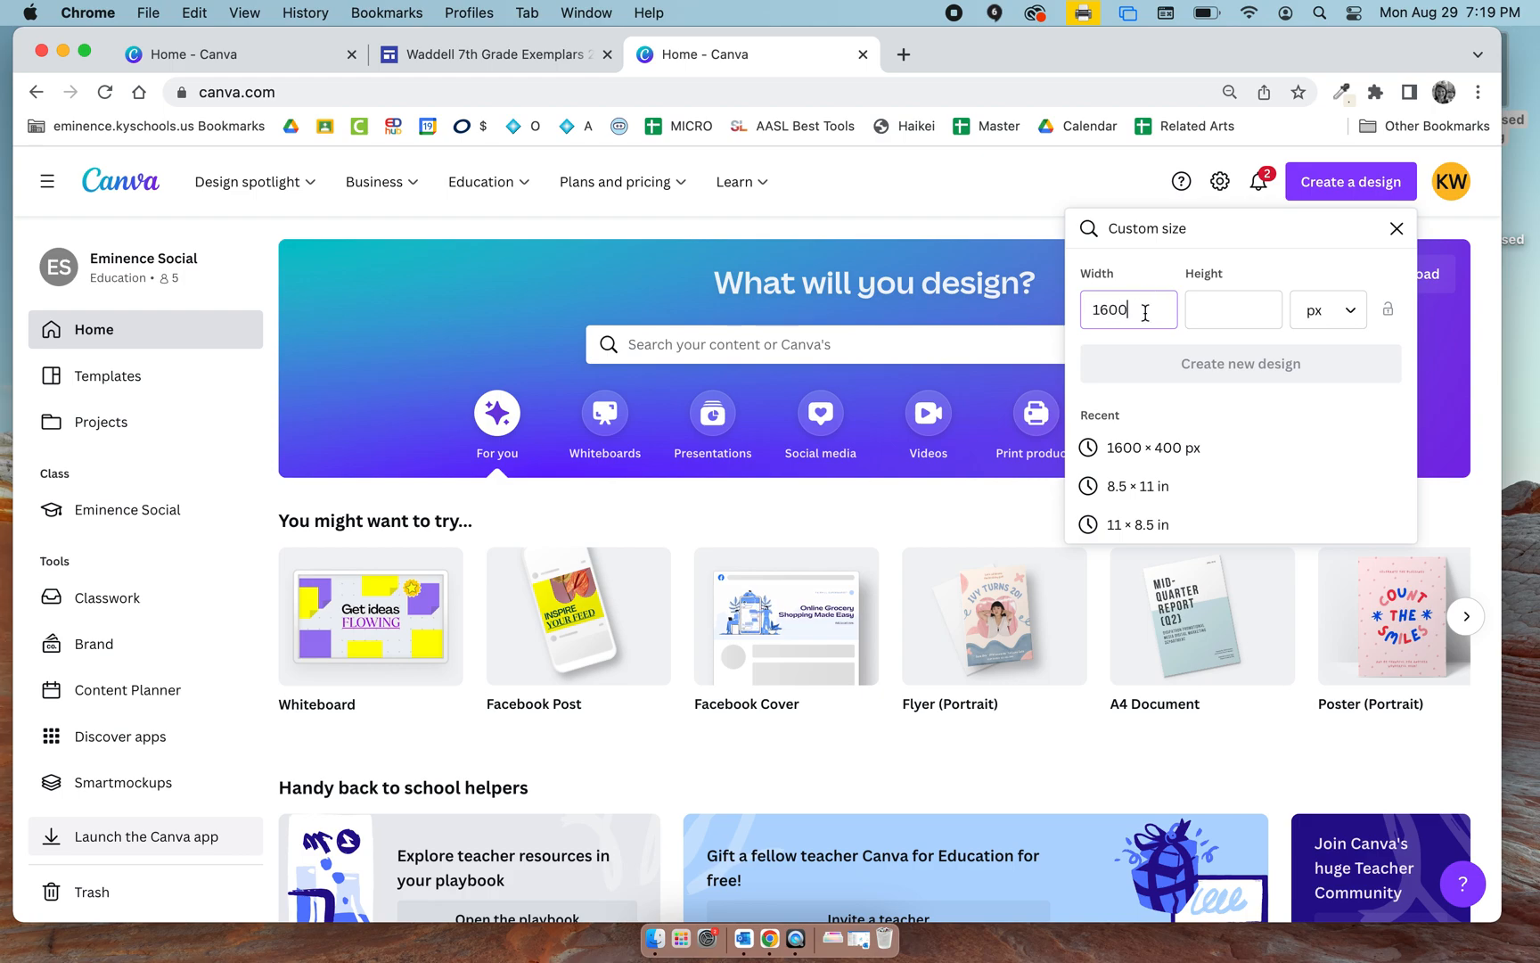
{"action": "left_click", "coordinate": [1214, 319]}
{"action": "type", "text": "400"}
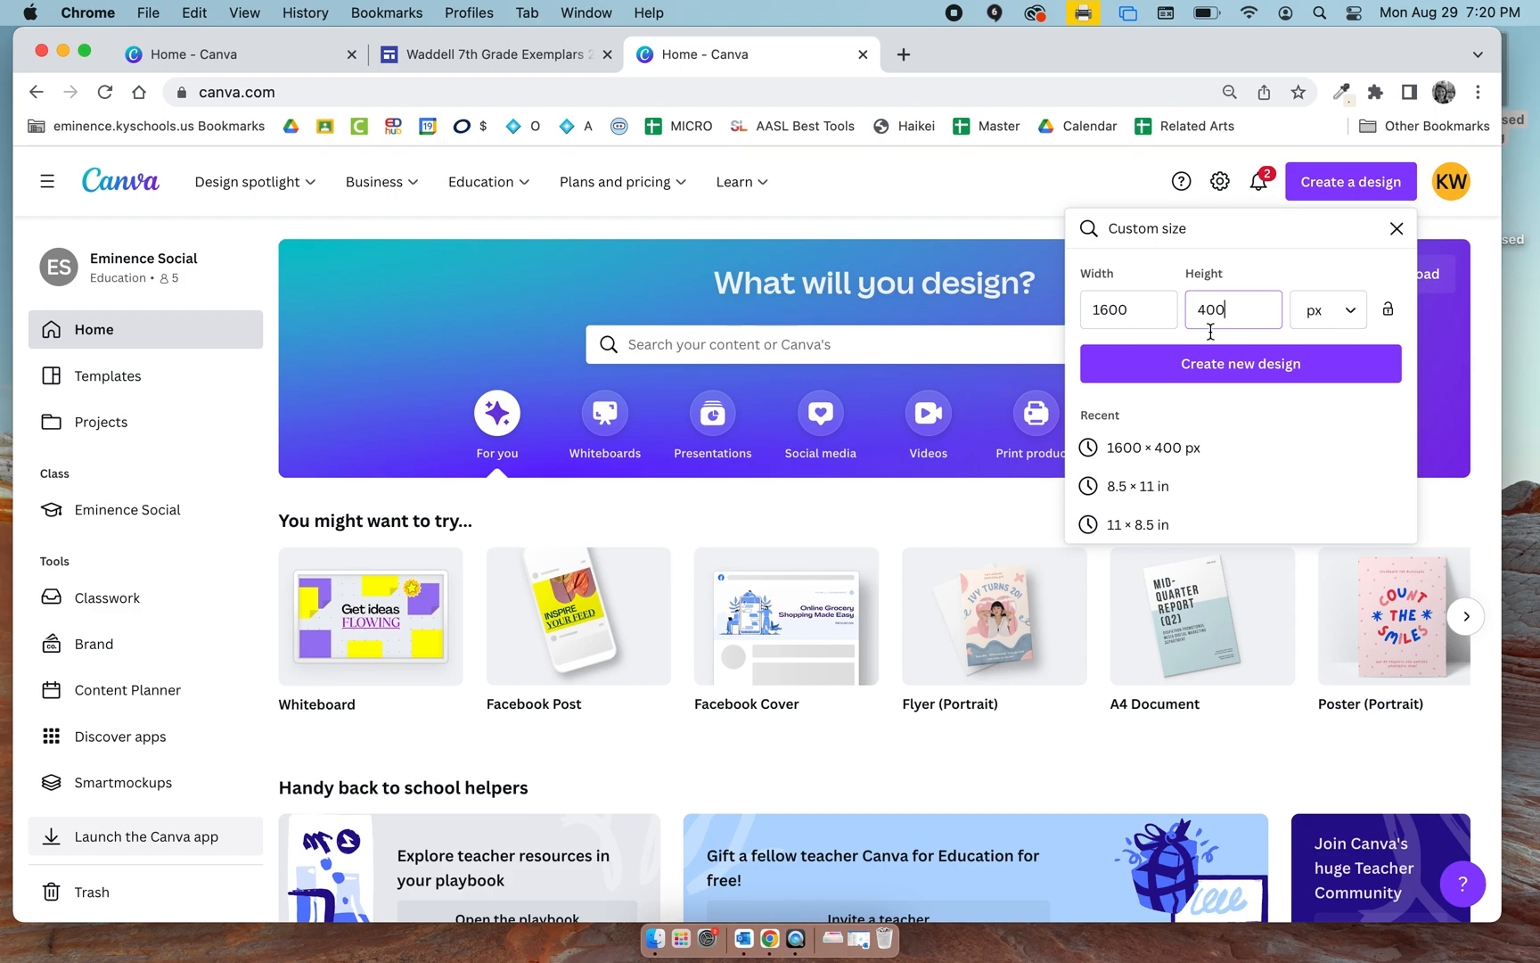
{"action": "left_click", "coordinate": [1257, 382]}
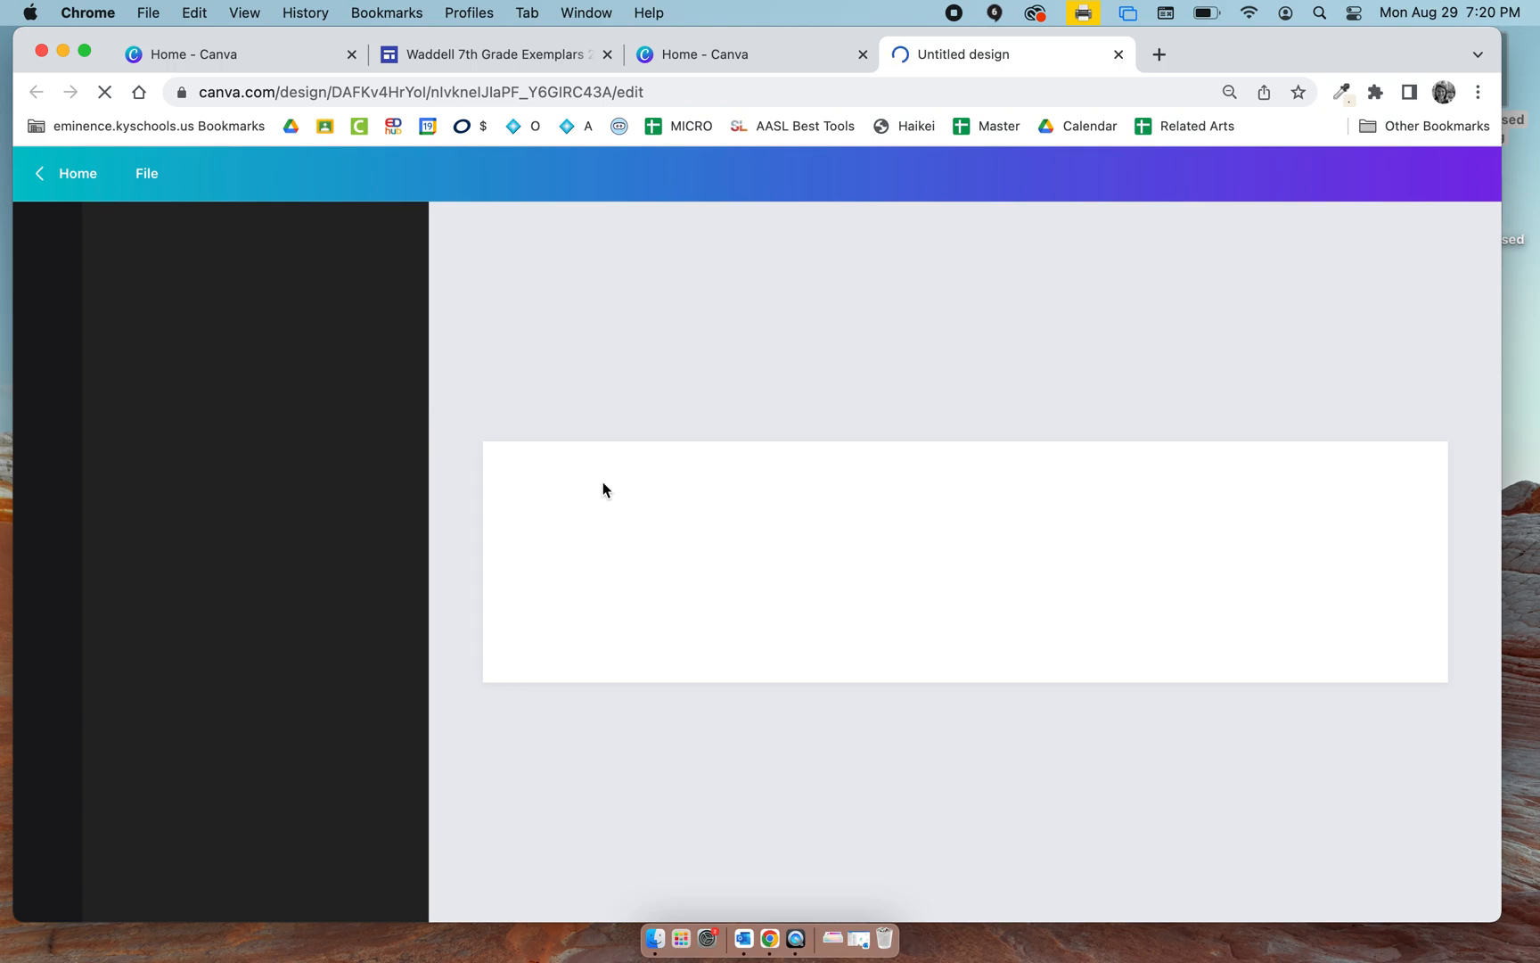
Switch to the Google Sites Home page, replace the header's <your name > placeholder with the site owner's full name and view the title's font choices.
{"action": "left_click", "coordinate": [529, 54]}
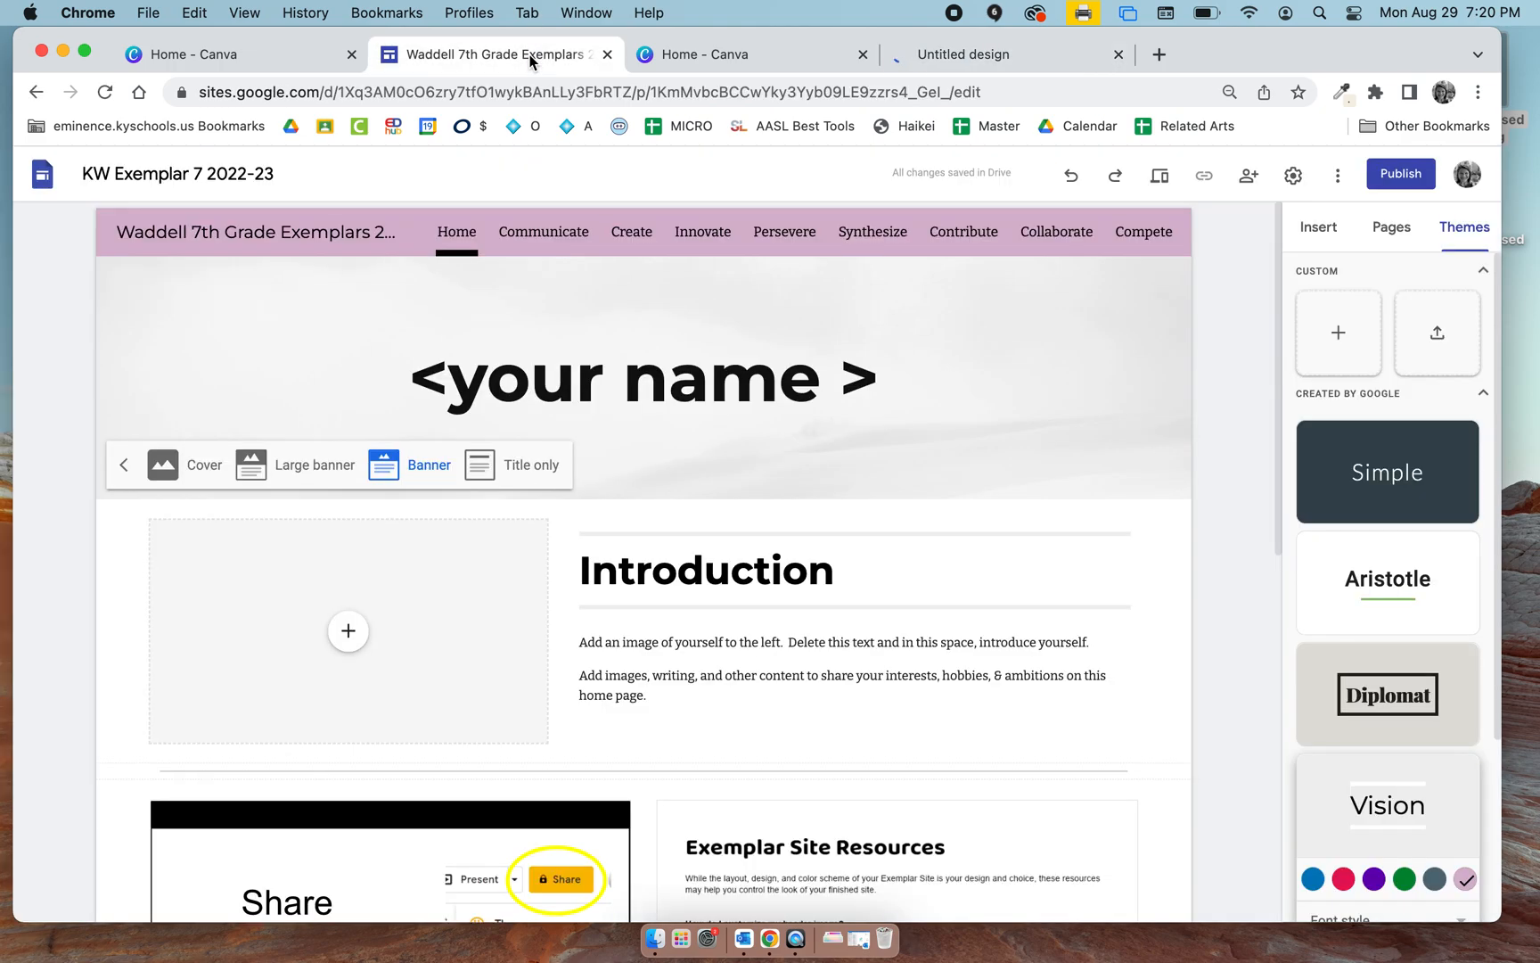
{"action": "triple_click", "coordinate": [662, 371]}
{"action": "type", "text": "Kendra Waddell"}
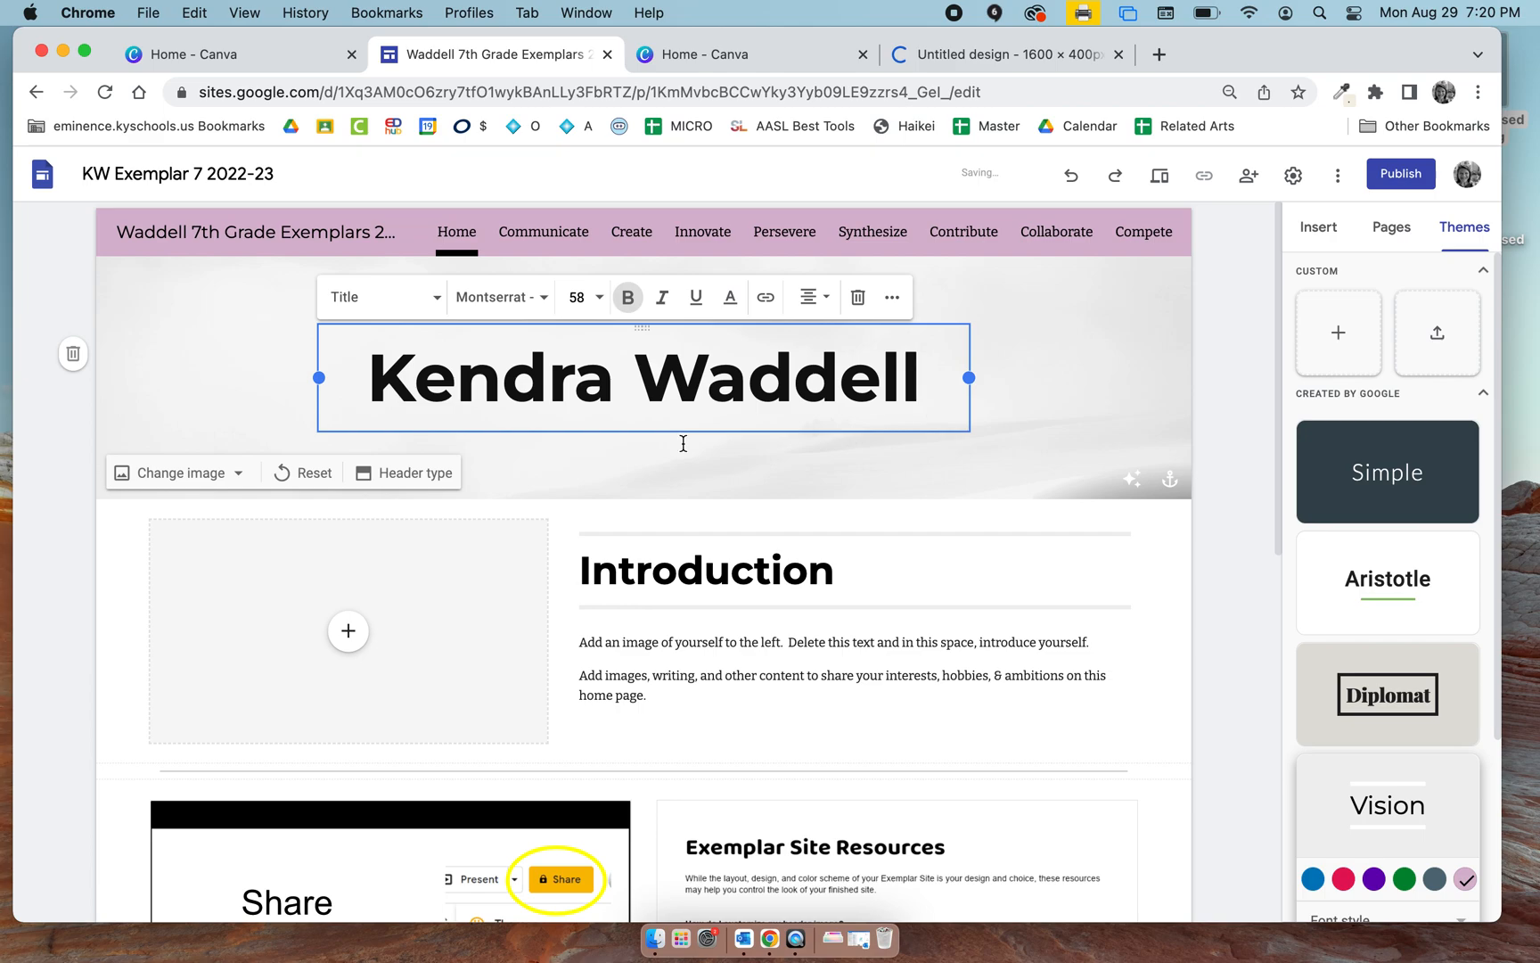
{"action": "left_click", "coordinate": [504, 306]}
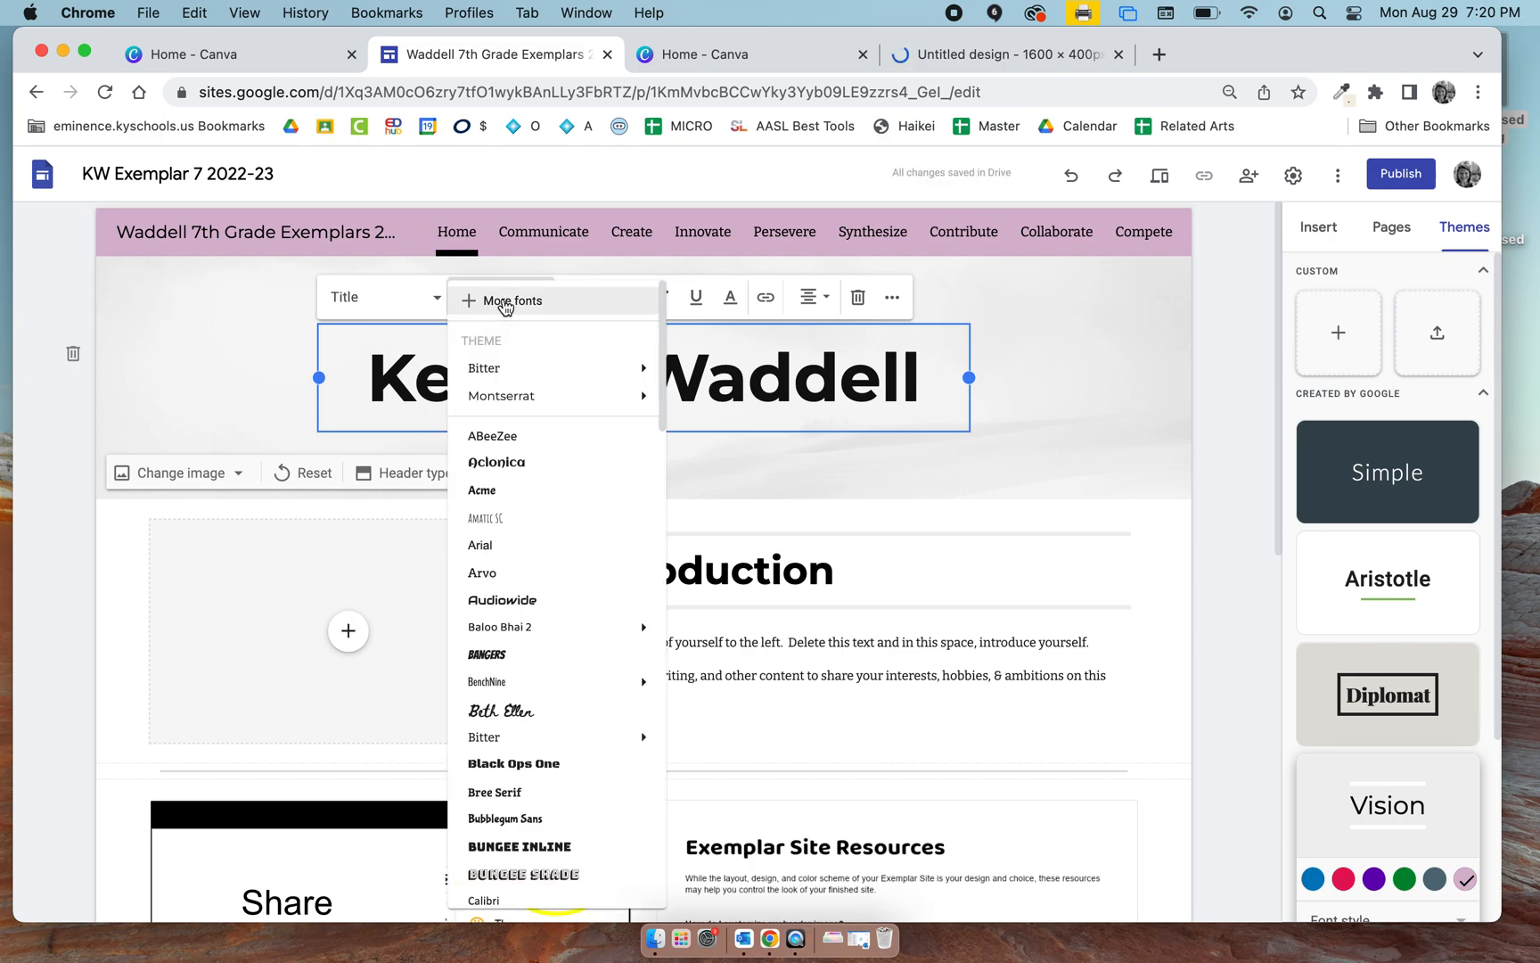
{"action": "left_click", "coordinate": [1090, 347]}
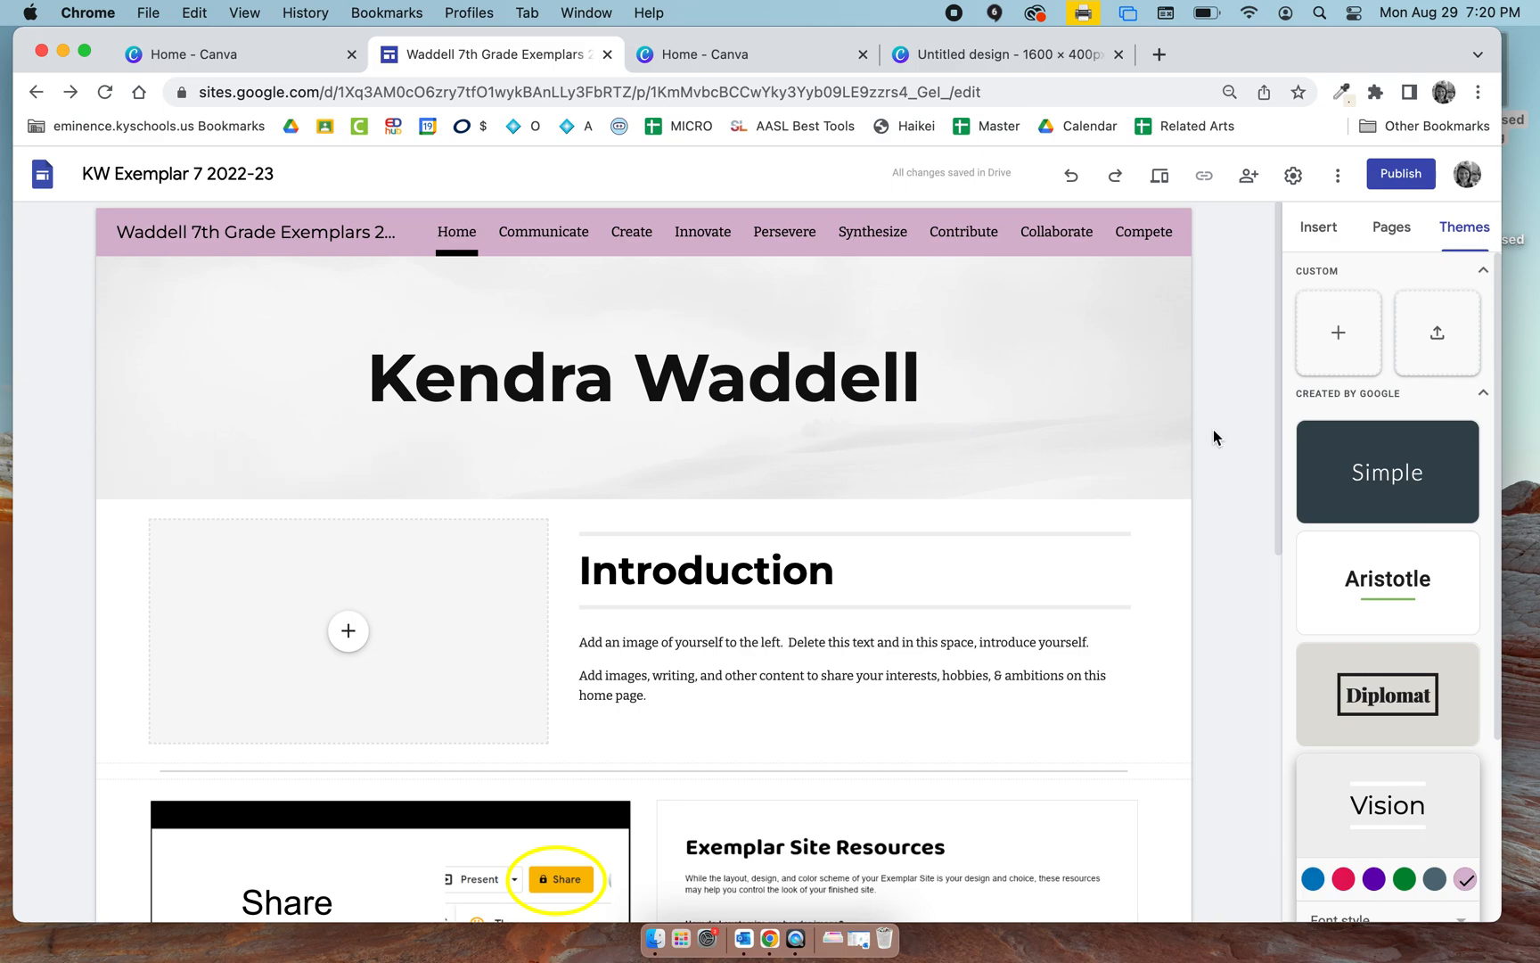
Switch to the new blank Canva design and name it Google Site Banner.
{"action": "left_click", "coordinate": [941, 56]}
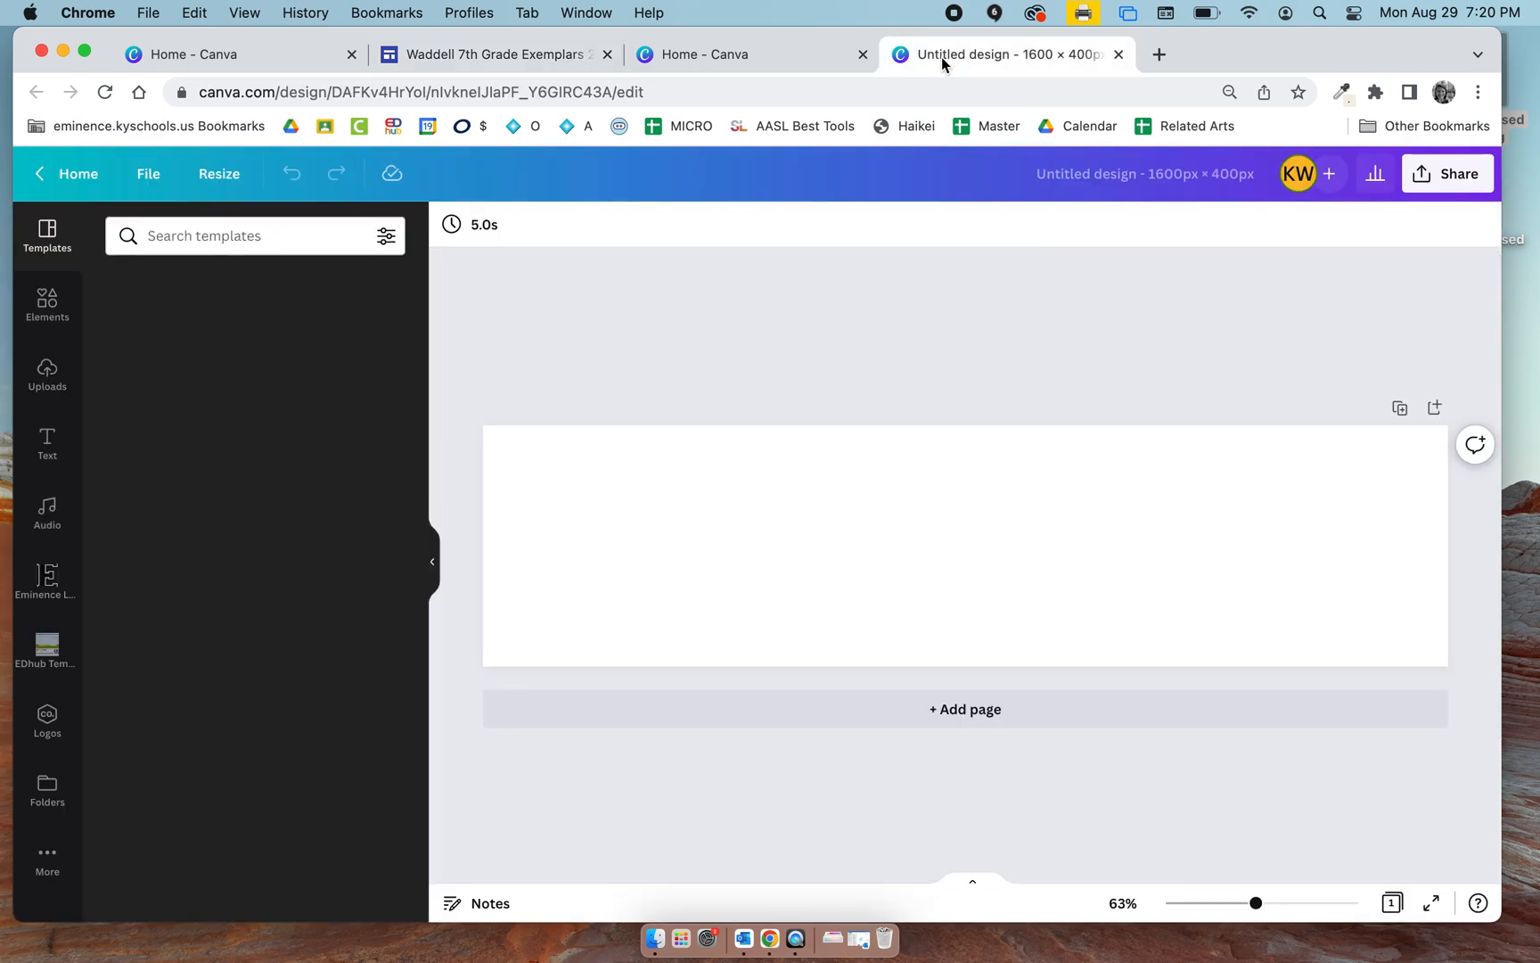
{"action": "left_click", "coordinate": [1197, 173]}
{"action": "type", "text": "Google Site Banner"}
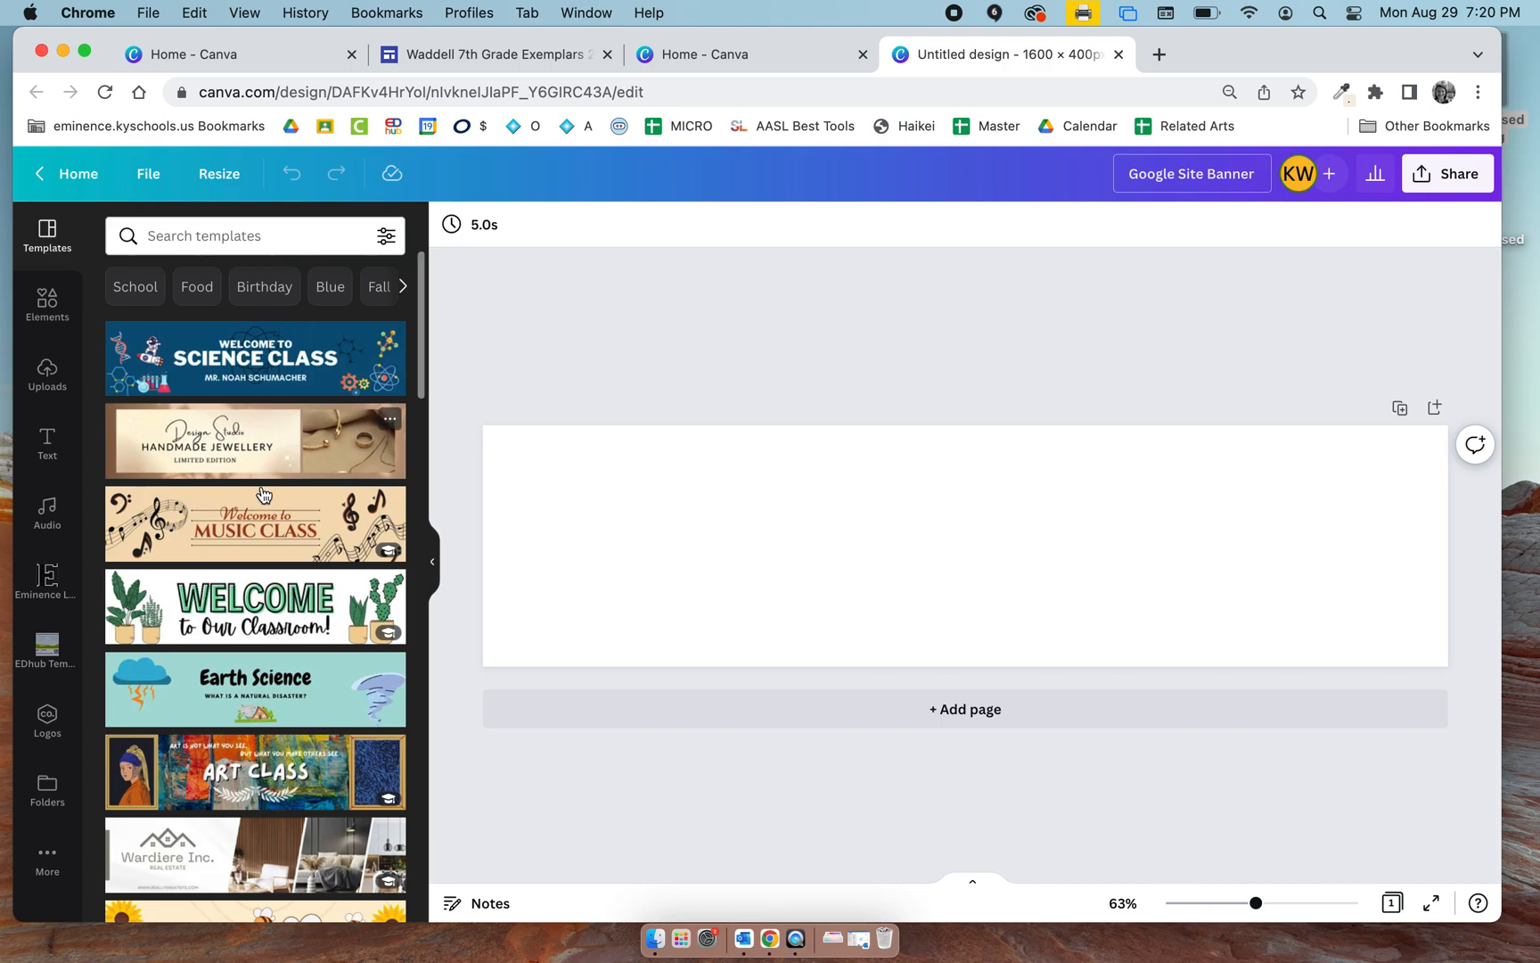
Look through the banner templates, elements and uploads available for the design.
{"action": "scroll", "coordinate": [263, 495], "scroll_direction": "down", "scroll_amount": 2}
{"action": "scroll", "coordinate": [268, 544], "scroll_direction": "down", "scroll_amount": 5}
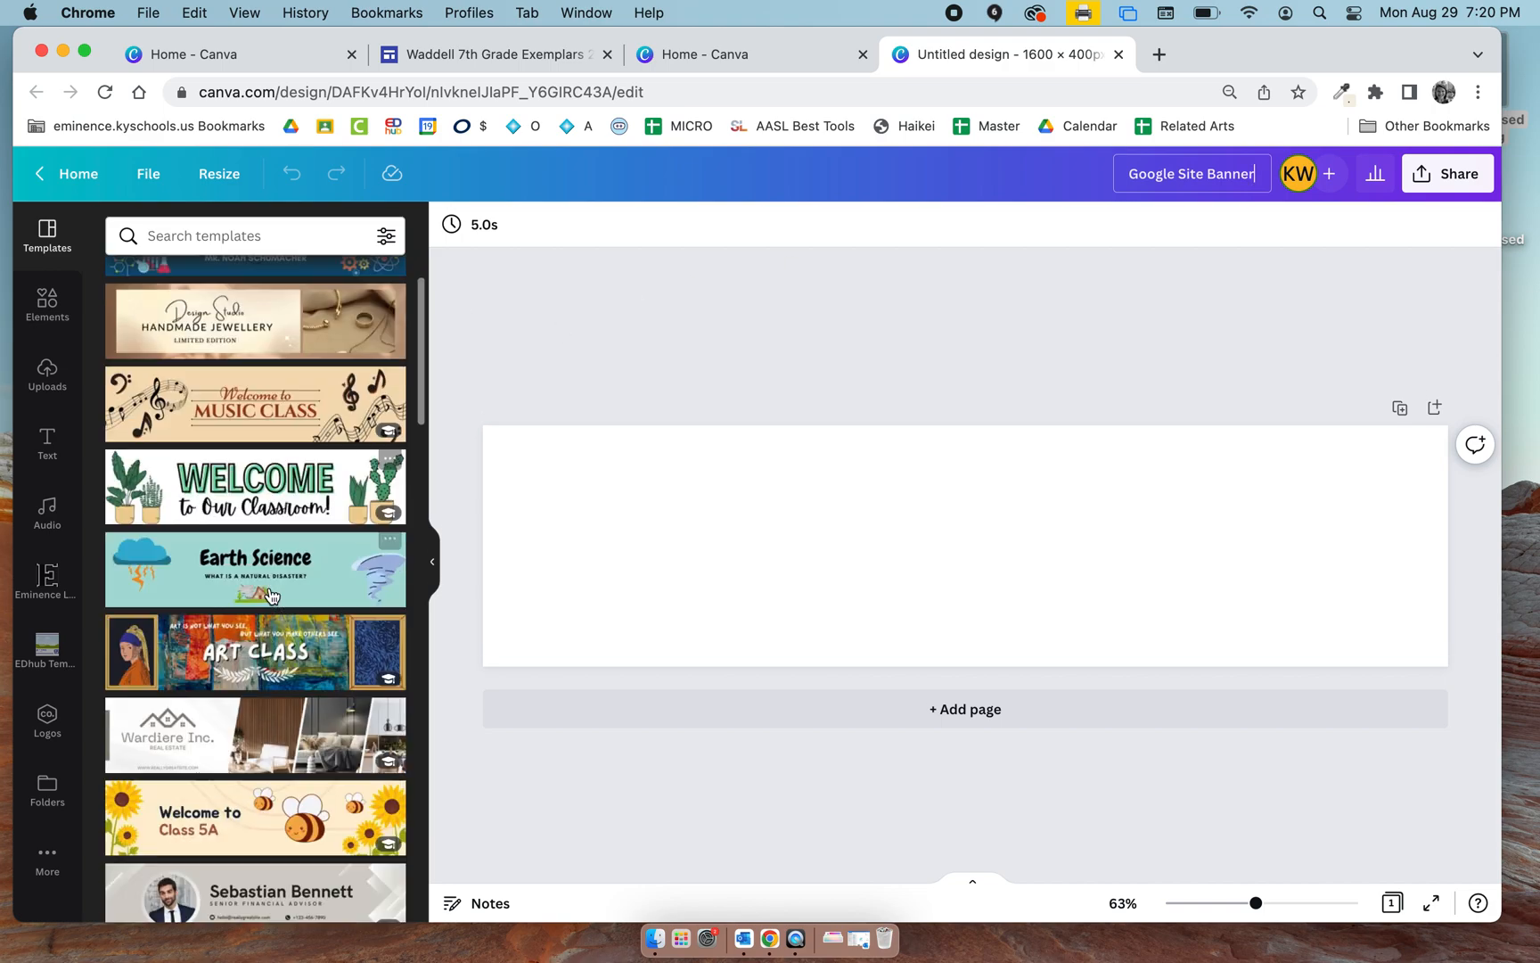
{"action": "scroll", "coordinate": [271, 595], "scroll_direction": "down", "scroll_amount": 6}
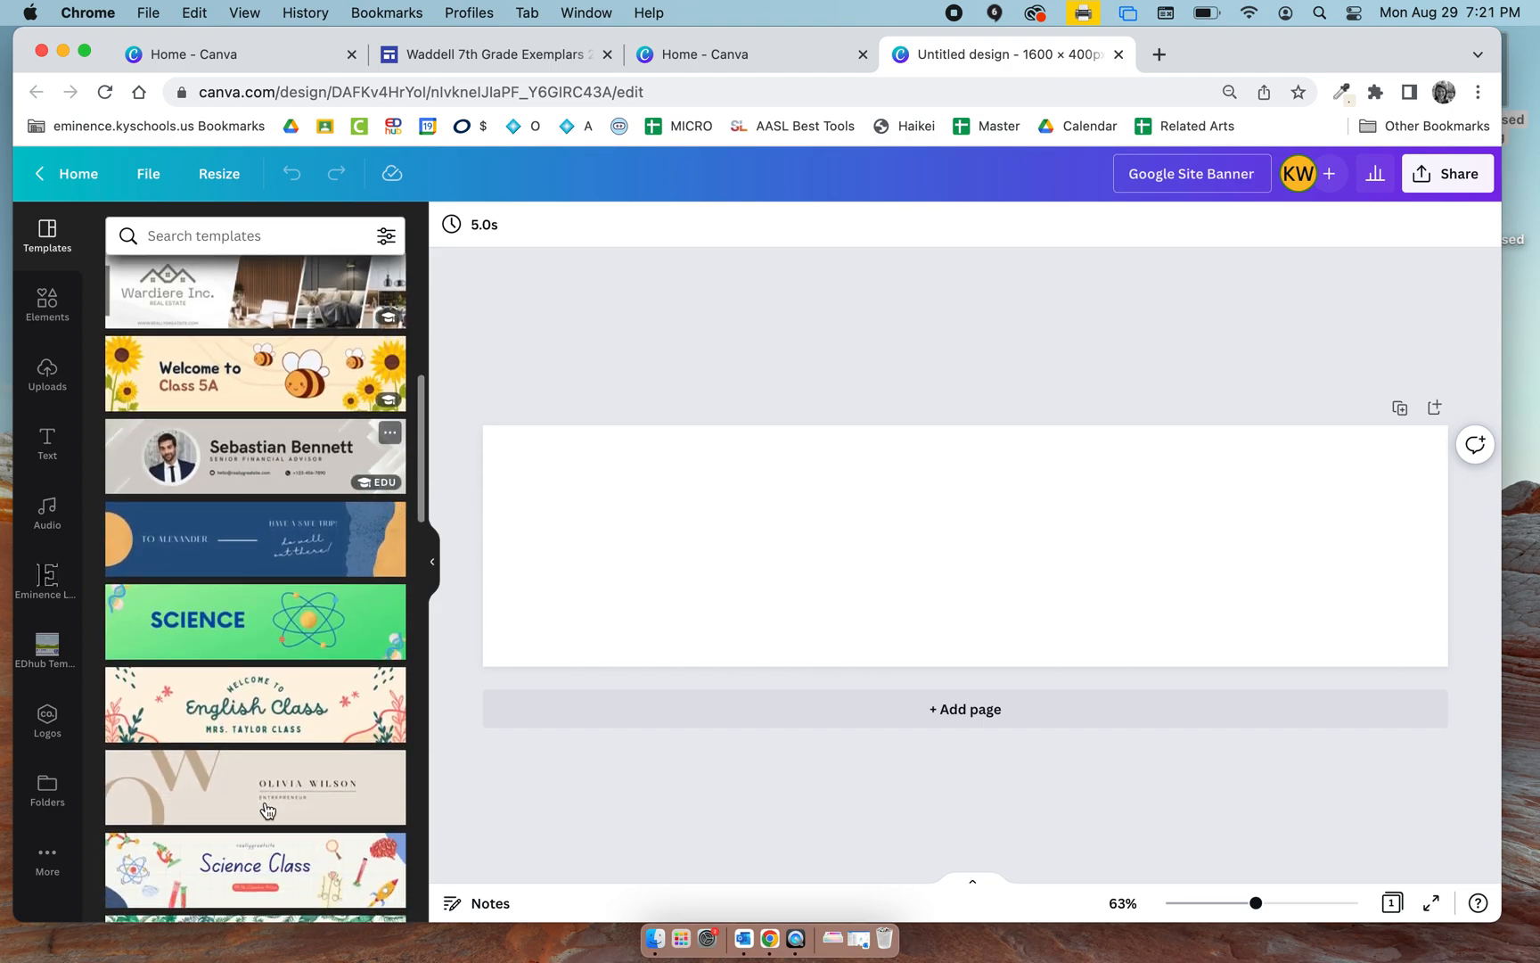
{"action": "scroll", "coordinate": [267, 806], "scroll_direction": "down", "scroll_amount": 4}
{"action": "scroll", "coordinate": [266, 807], "scroll_direction": "down", "scroll_amount": 1}
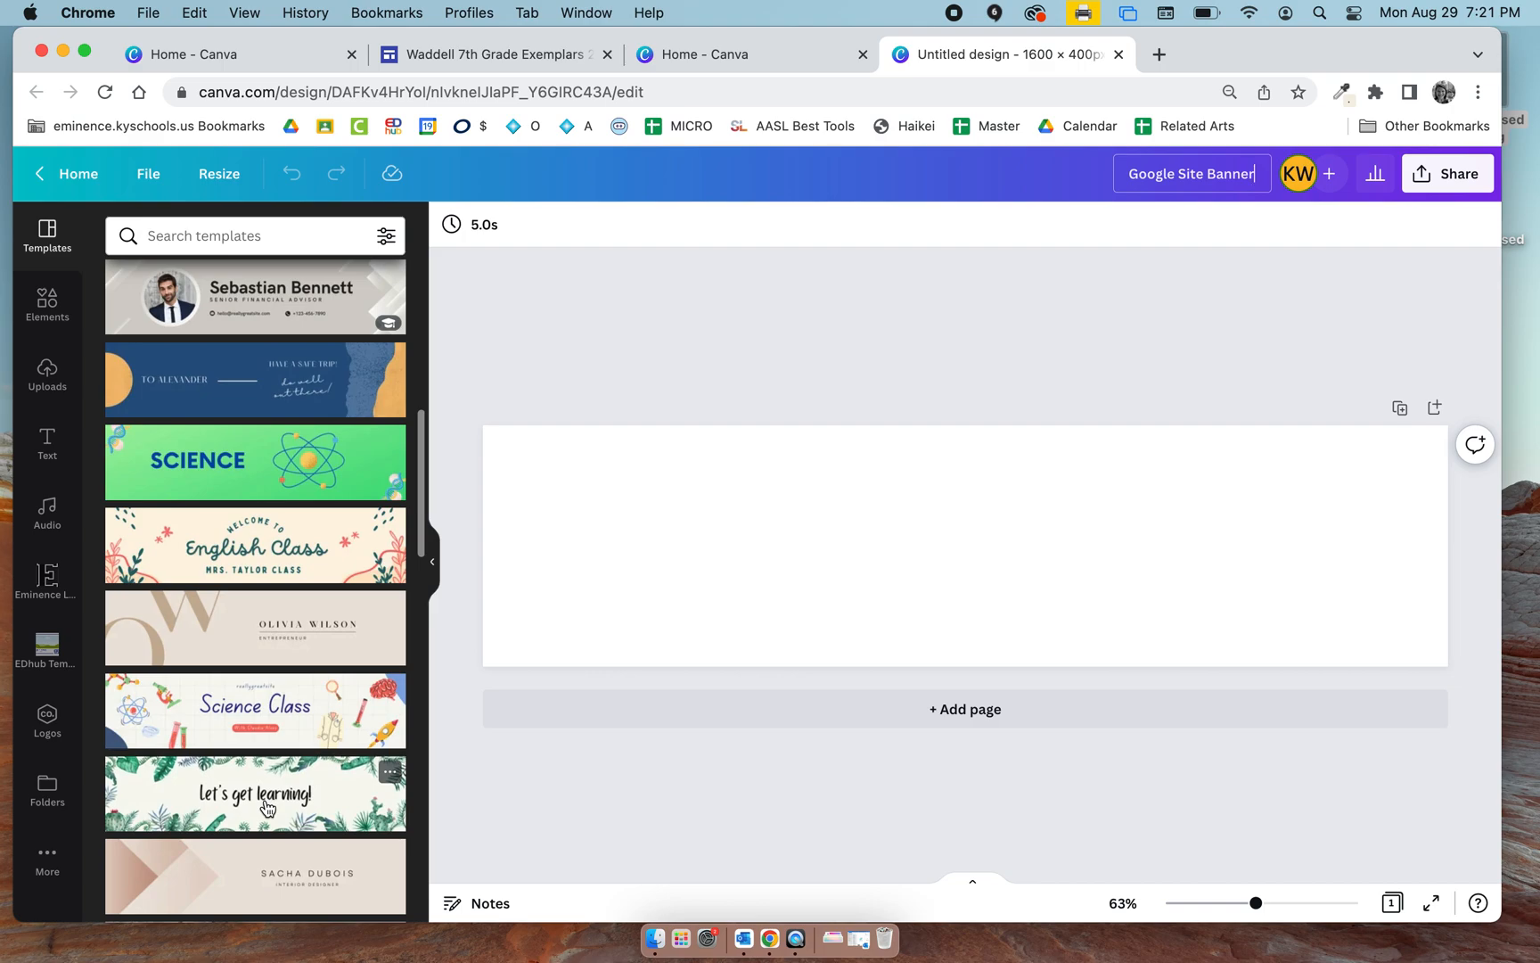
{"action": "scroll", "coordinate": [266, 807], "scroll_direction": "up", "scroll_amount": 12}
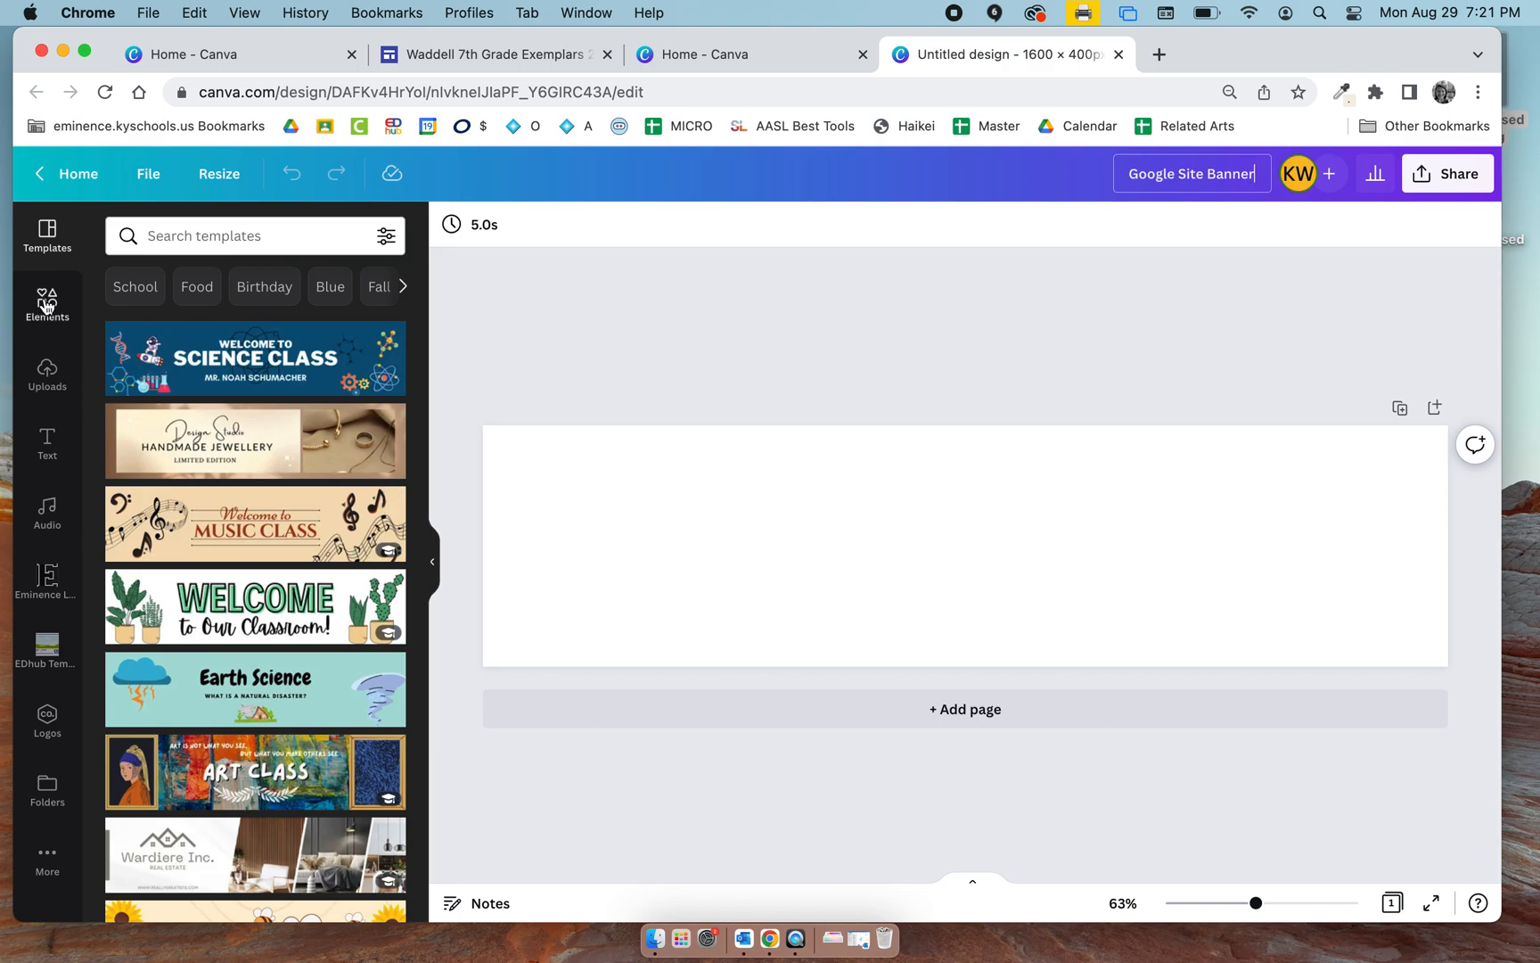
{"action": "left_click", "coordinate": [46, 303]}
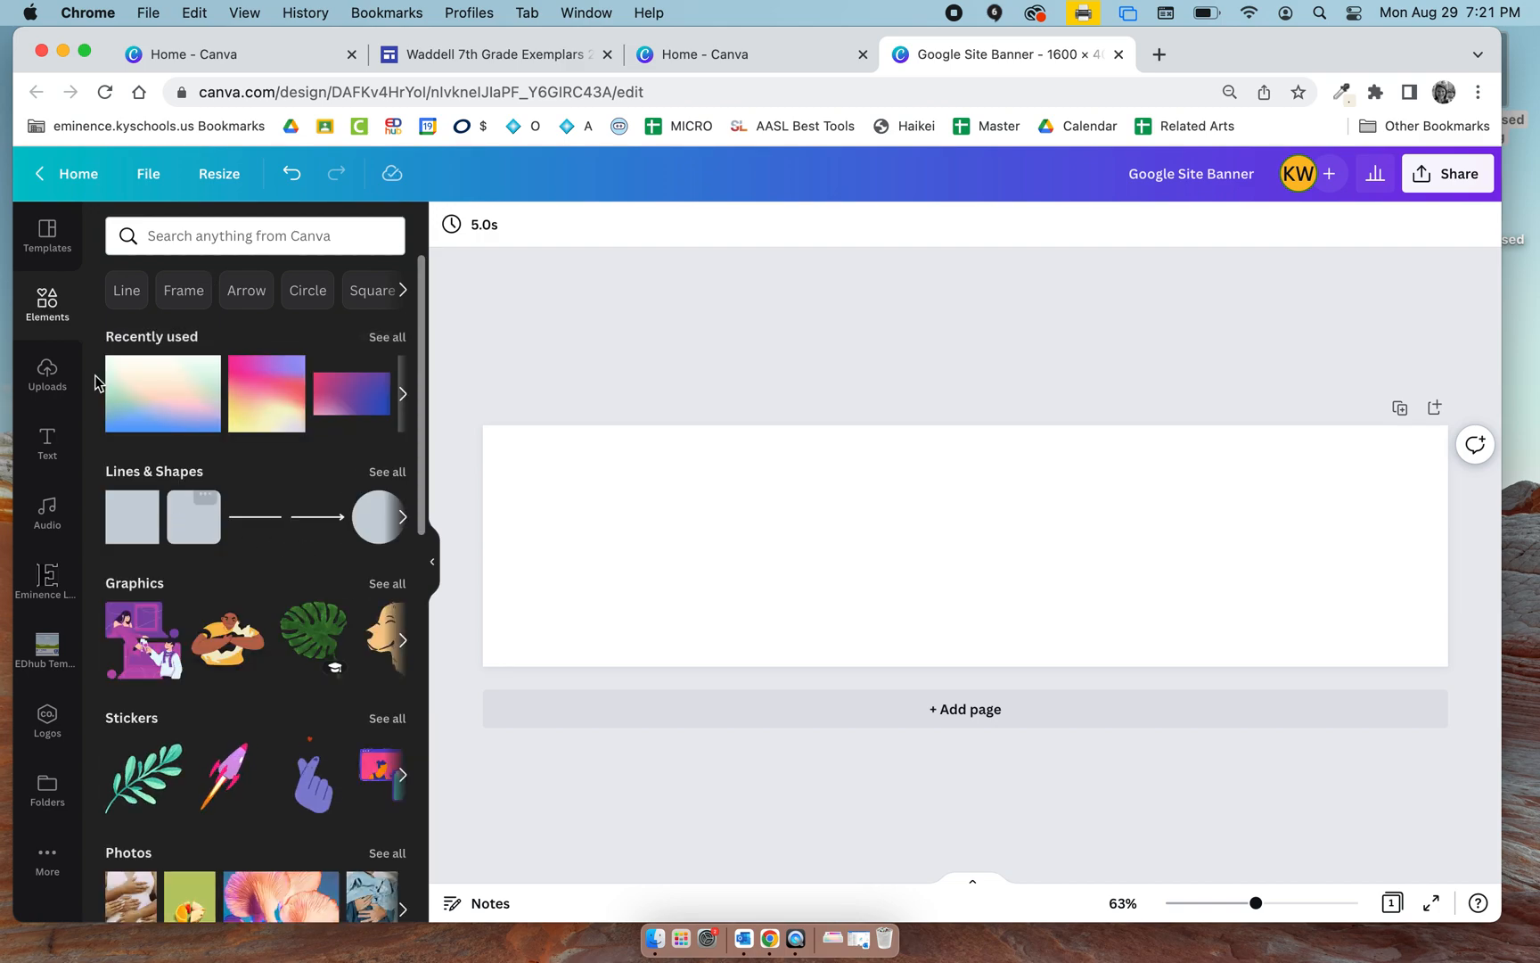
{"action": "left_click", "coordinate": [48, 379]}
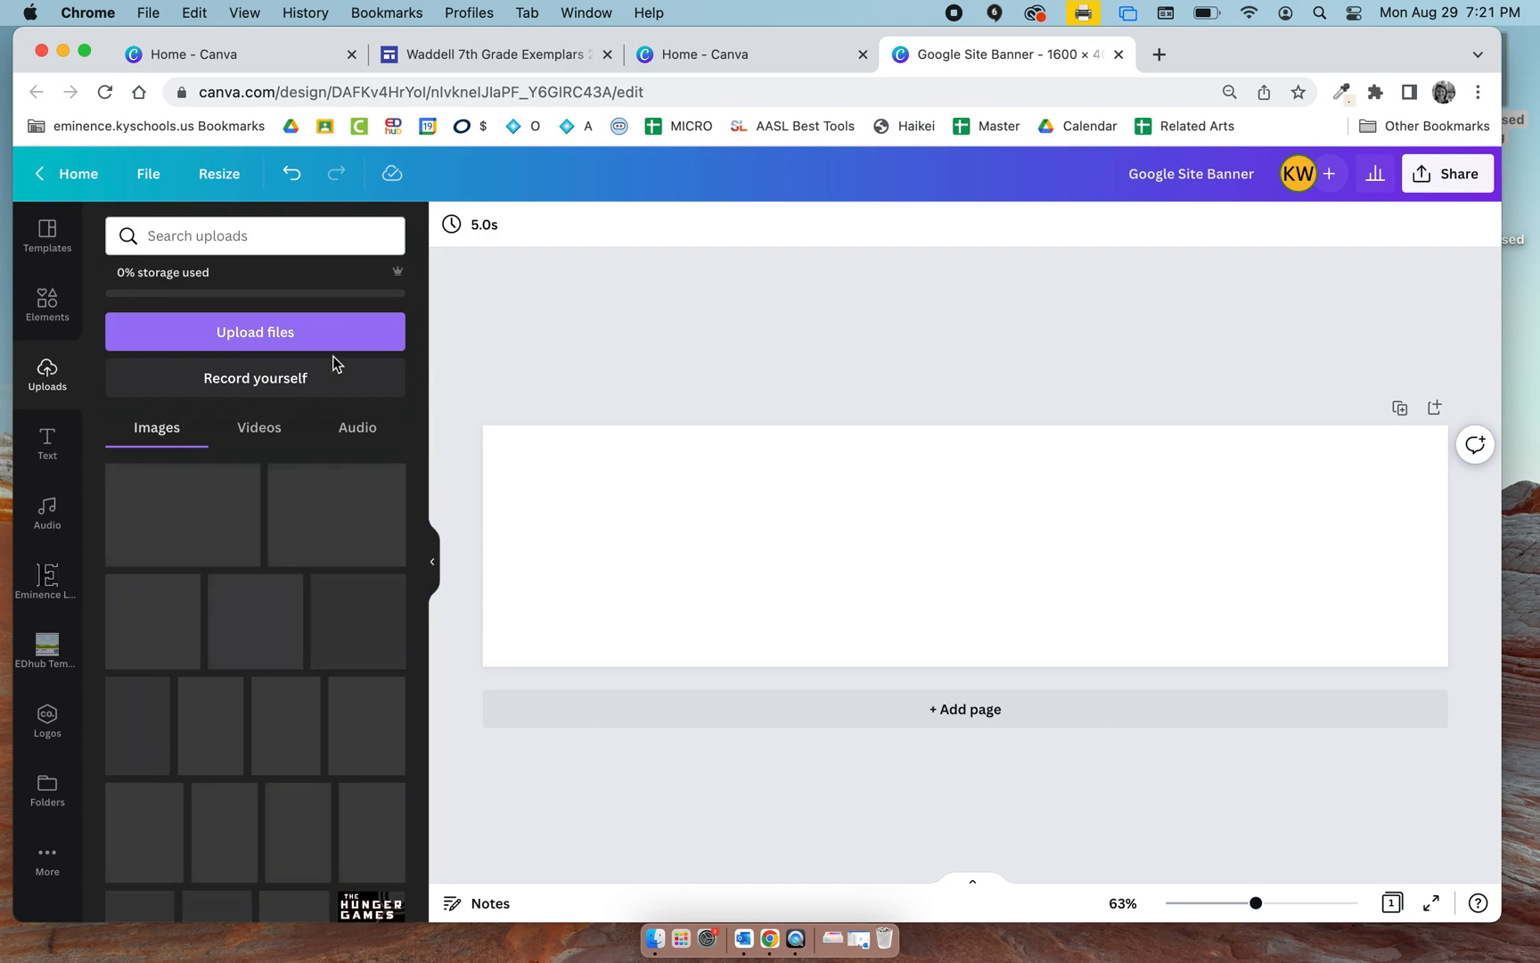
Bring up Canva's background collection and show the full set of Patterns backgrounds.
{"action": "left_click", "coordinate": [55, 871]}
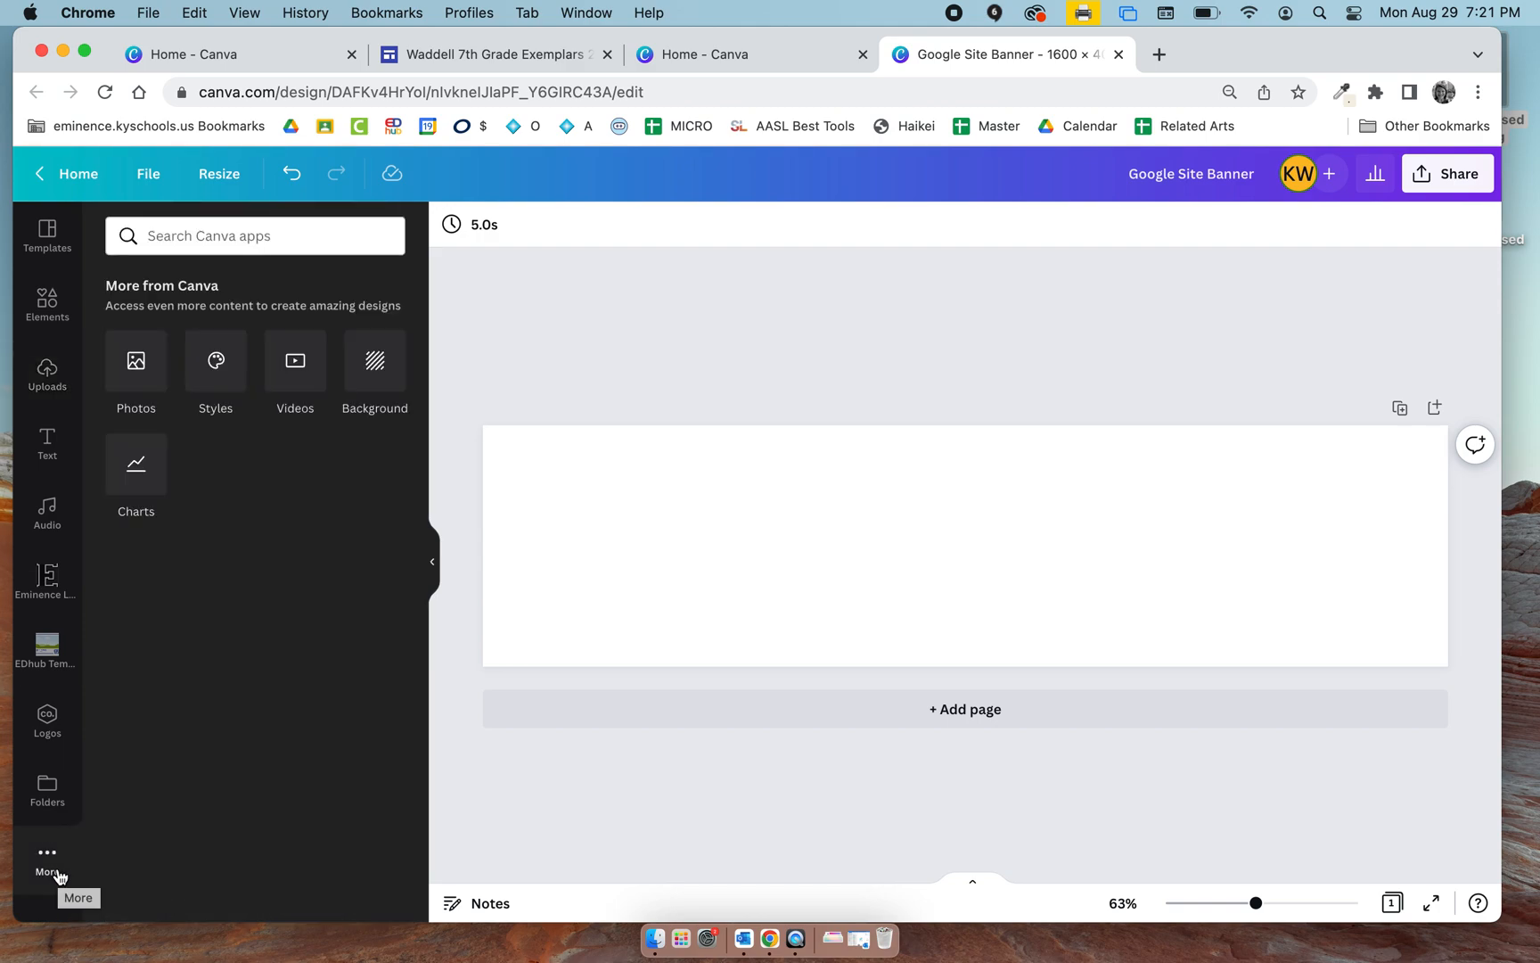
{"action": "left_click", "coordinate": [373, 364]}
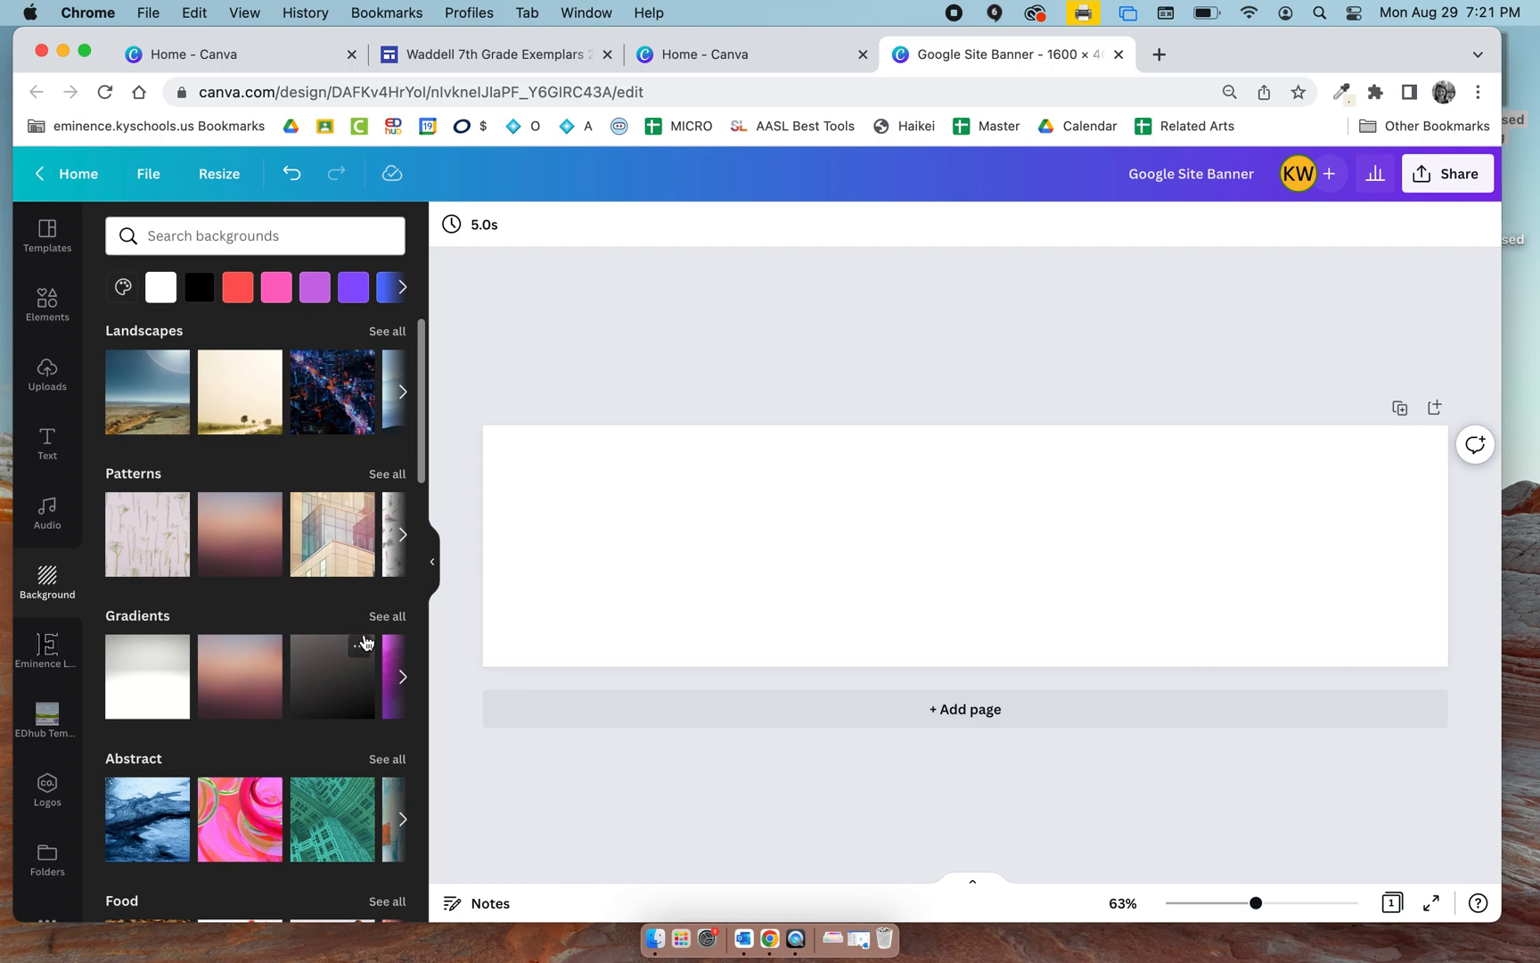
{"action": "scroll", "coordinate": [364, 642], "scroll_direction": "down", "scroll_amount": 1}
{"action": "left_click", "coordinate": [403, 472]}
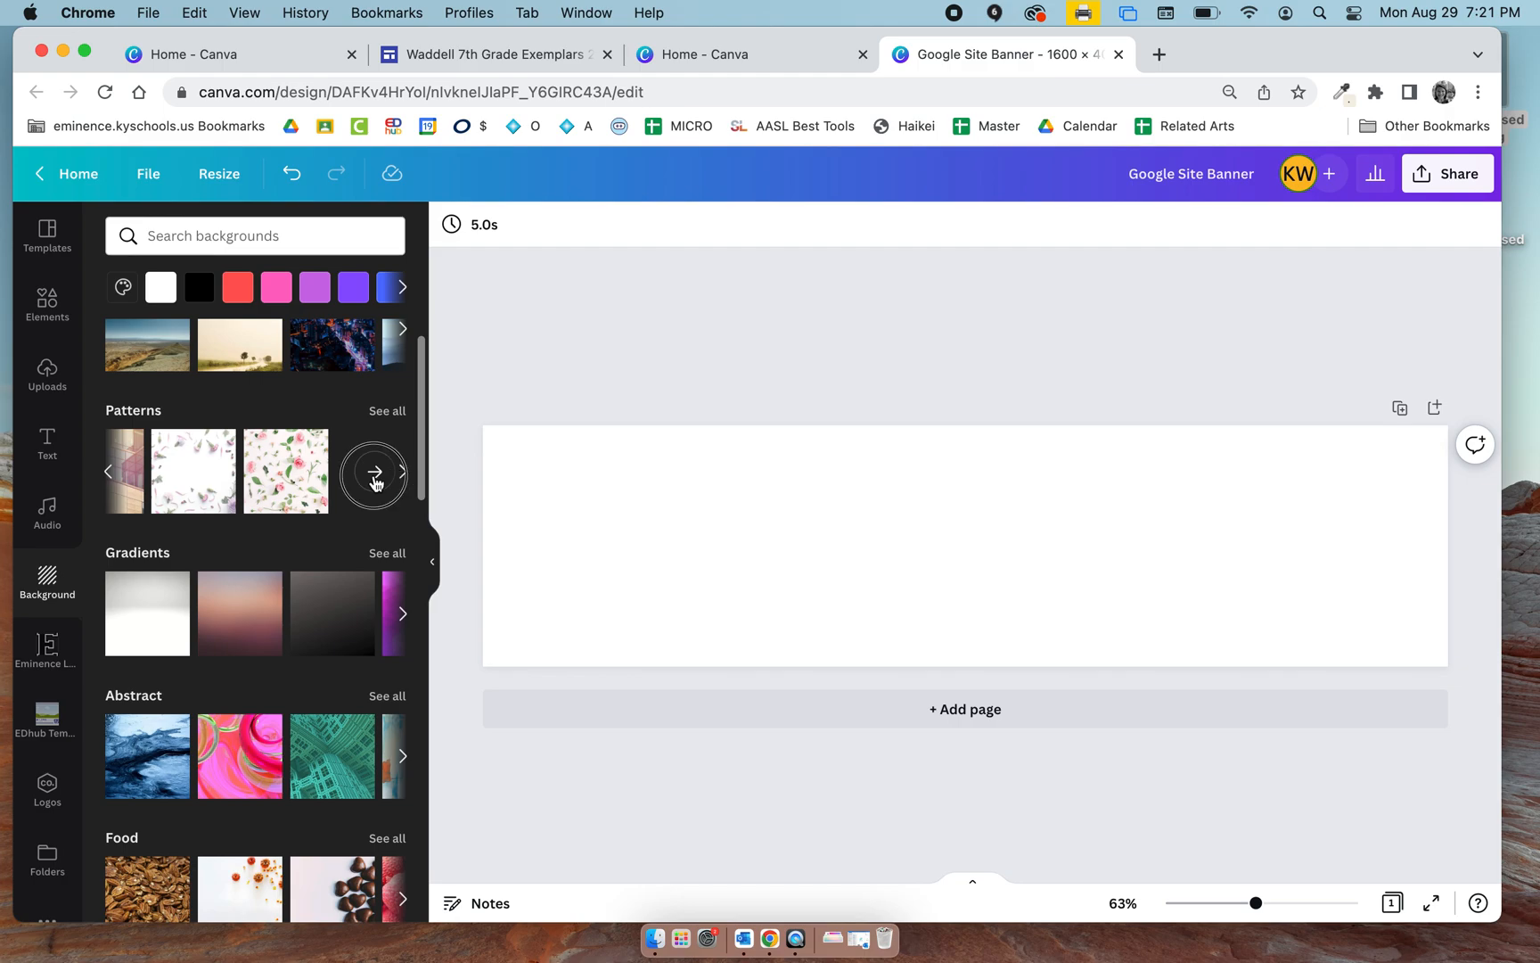
{"action": "left_click", "coordinate": [375, 473]}
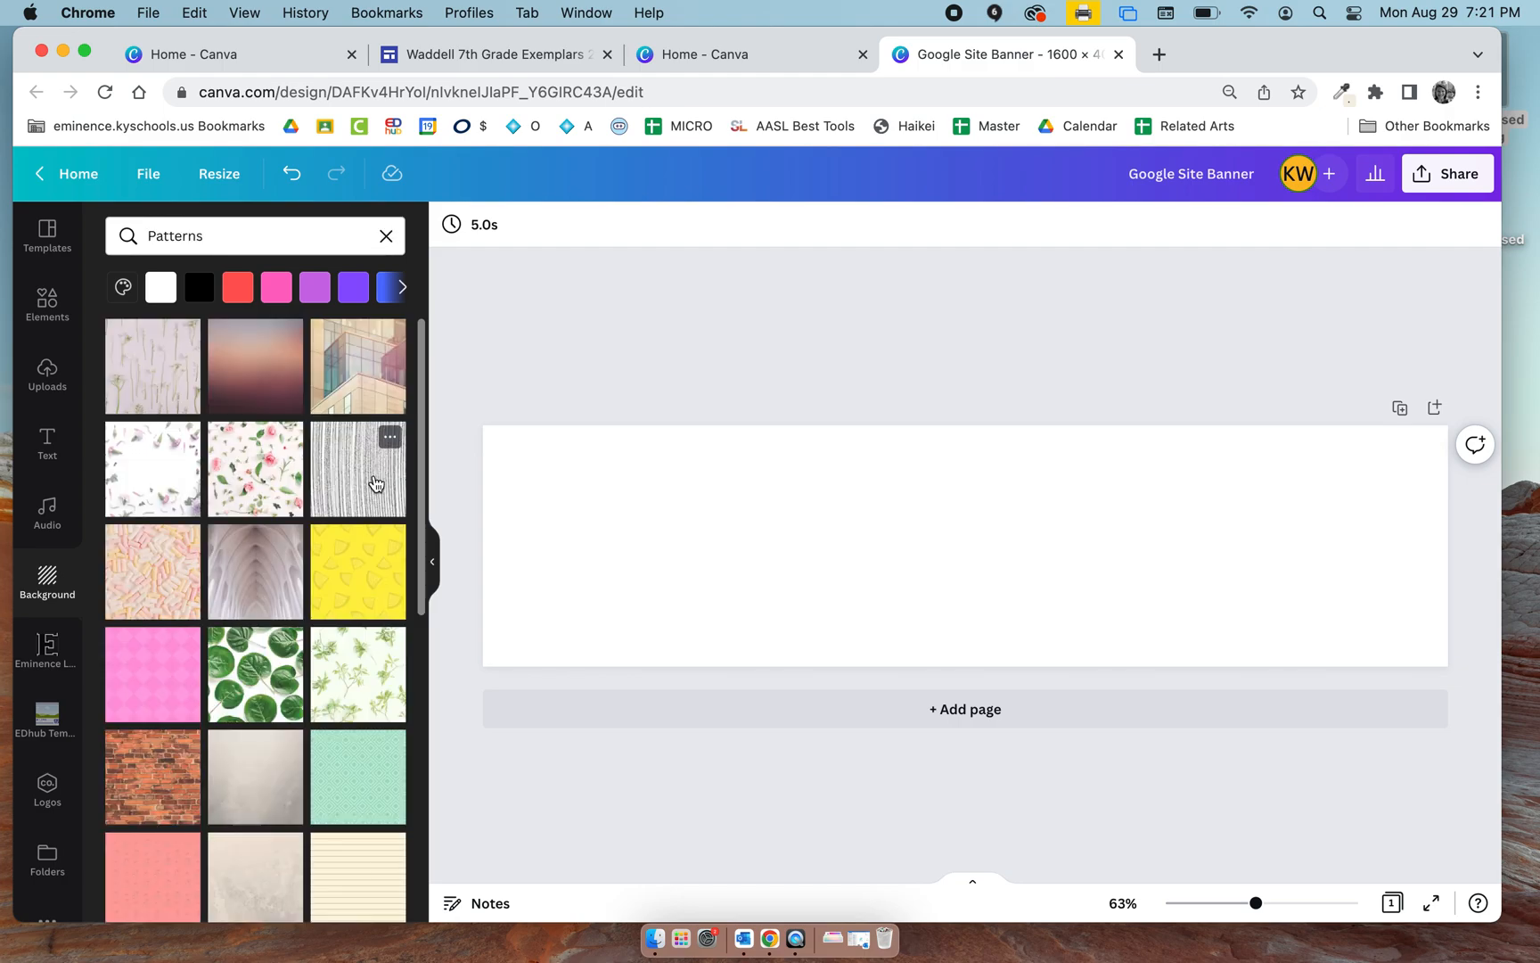
Browse the pattern backgrounds and apply the beige building with glass windows as the banner's background.
{"action": "scroll", "coordinate": [344, 671], "scroll_direction": "down", "scroll_amount": 4}
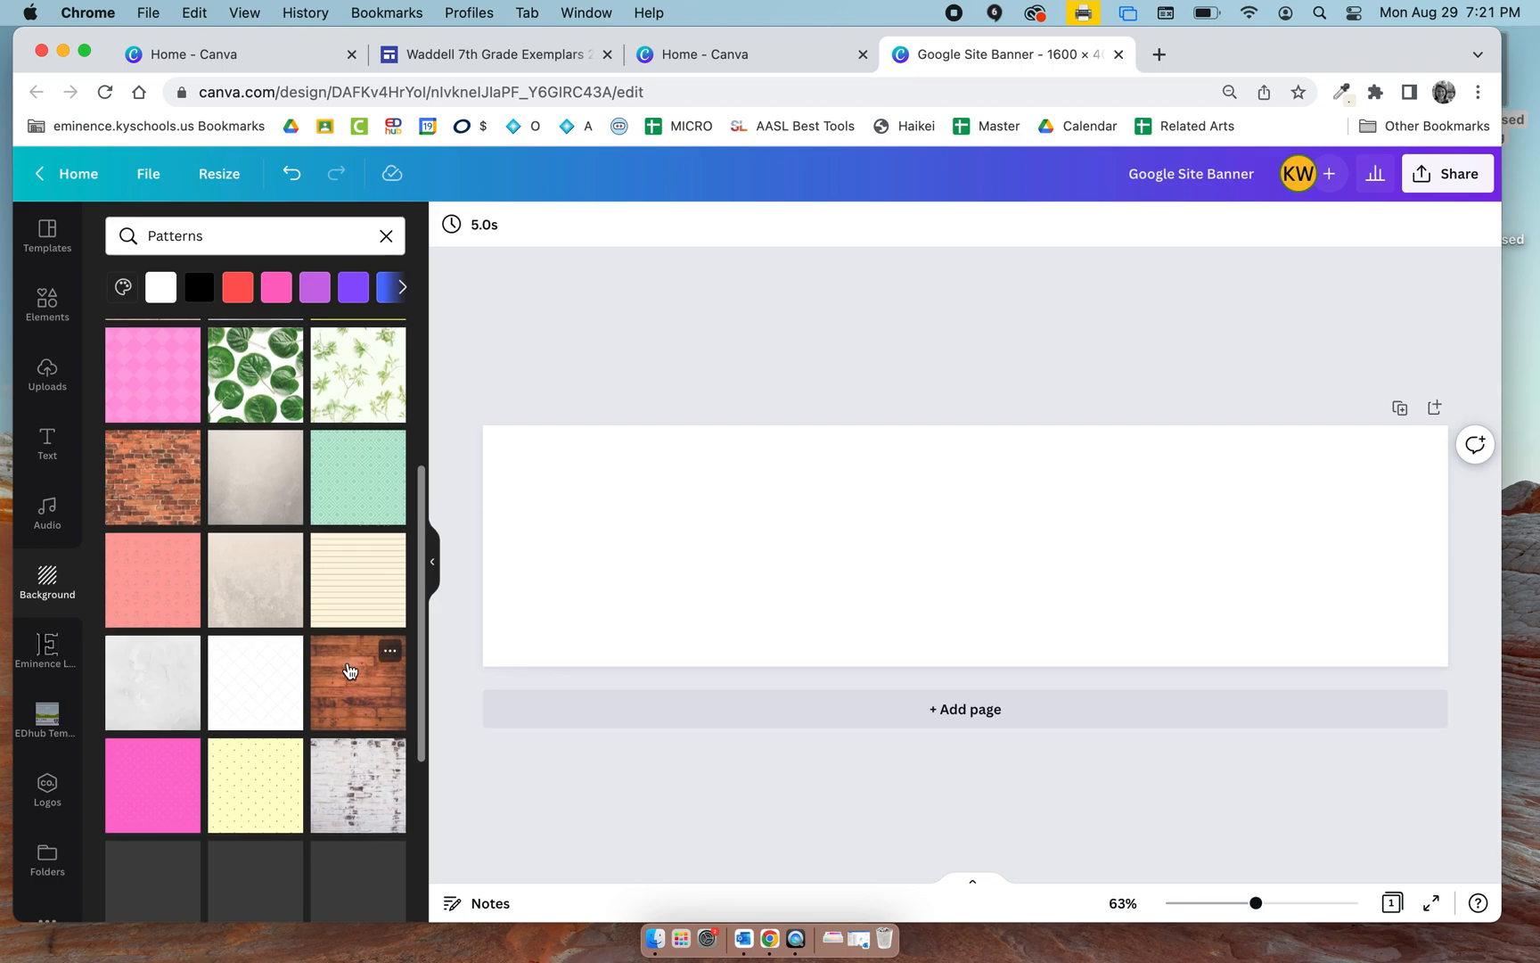
{"action": "scroll", "coordinate": [348, 672], "scroll_direction": "down", "scroll_amount": 5}
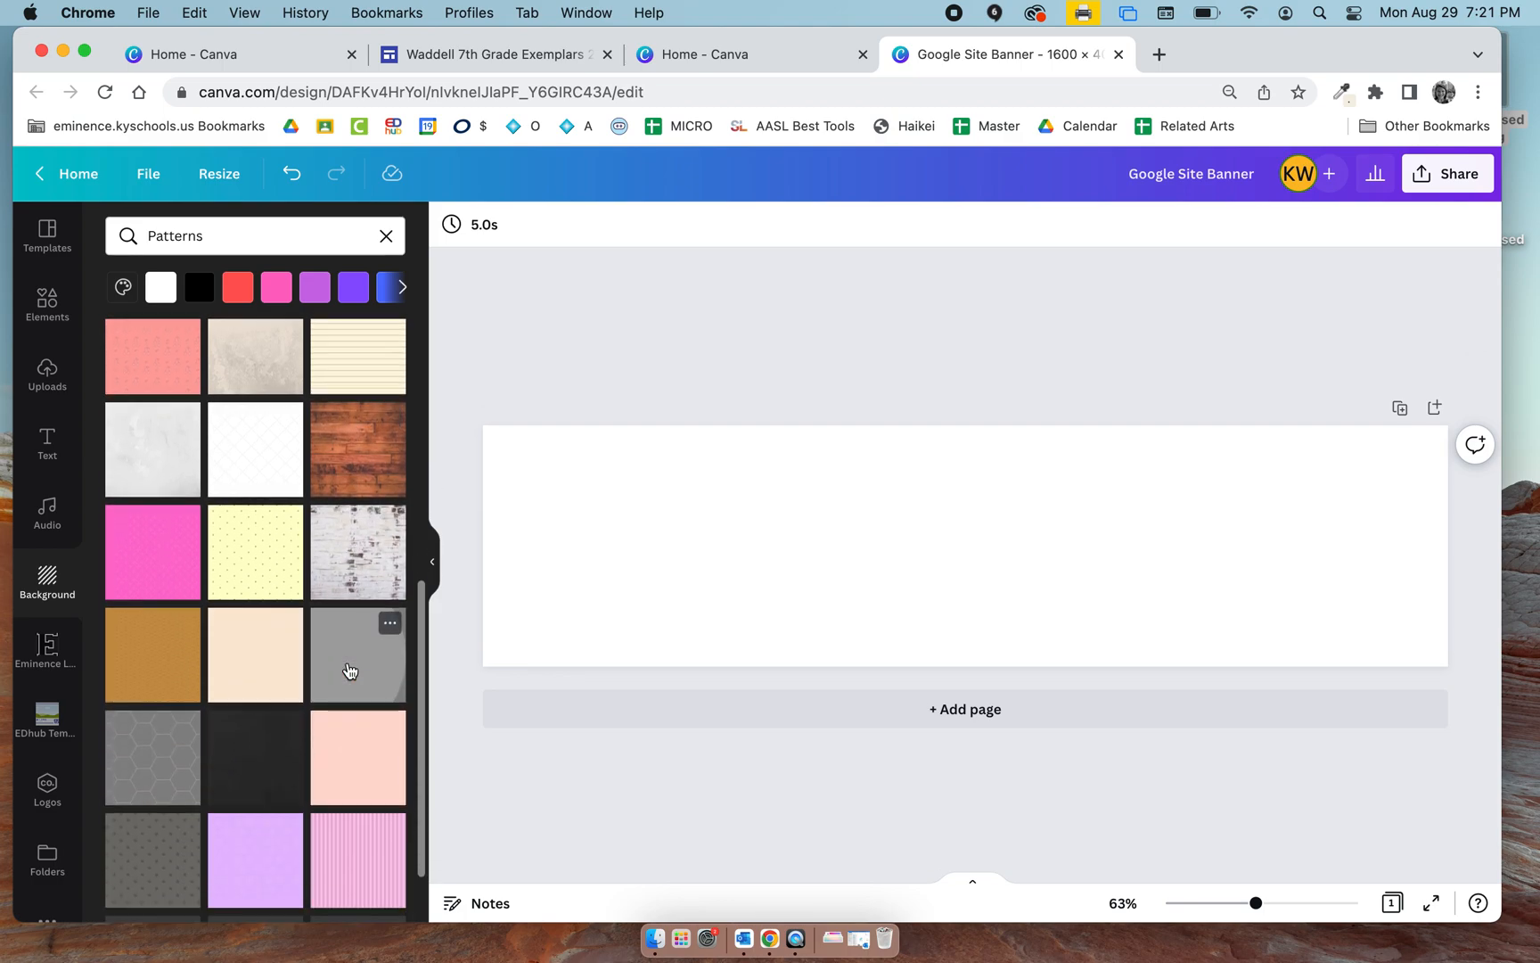
{"action": "scroll", "coordinate": [348, 671], "scroll_direction": "down", "scroll_amount": 5}
{"action": "scroll", "coordinate": [349, 671], "scroll_direction": "down", "scroll_amount": 6}
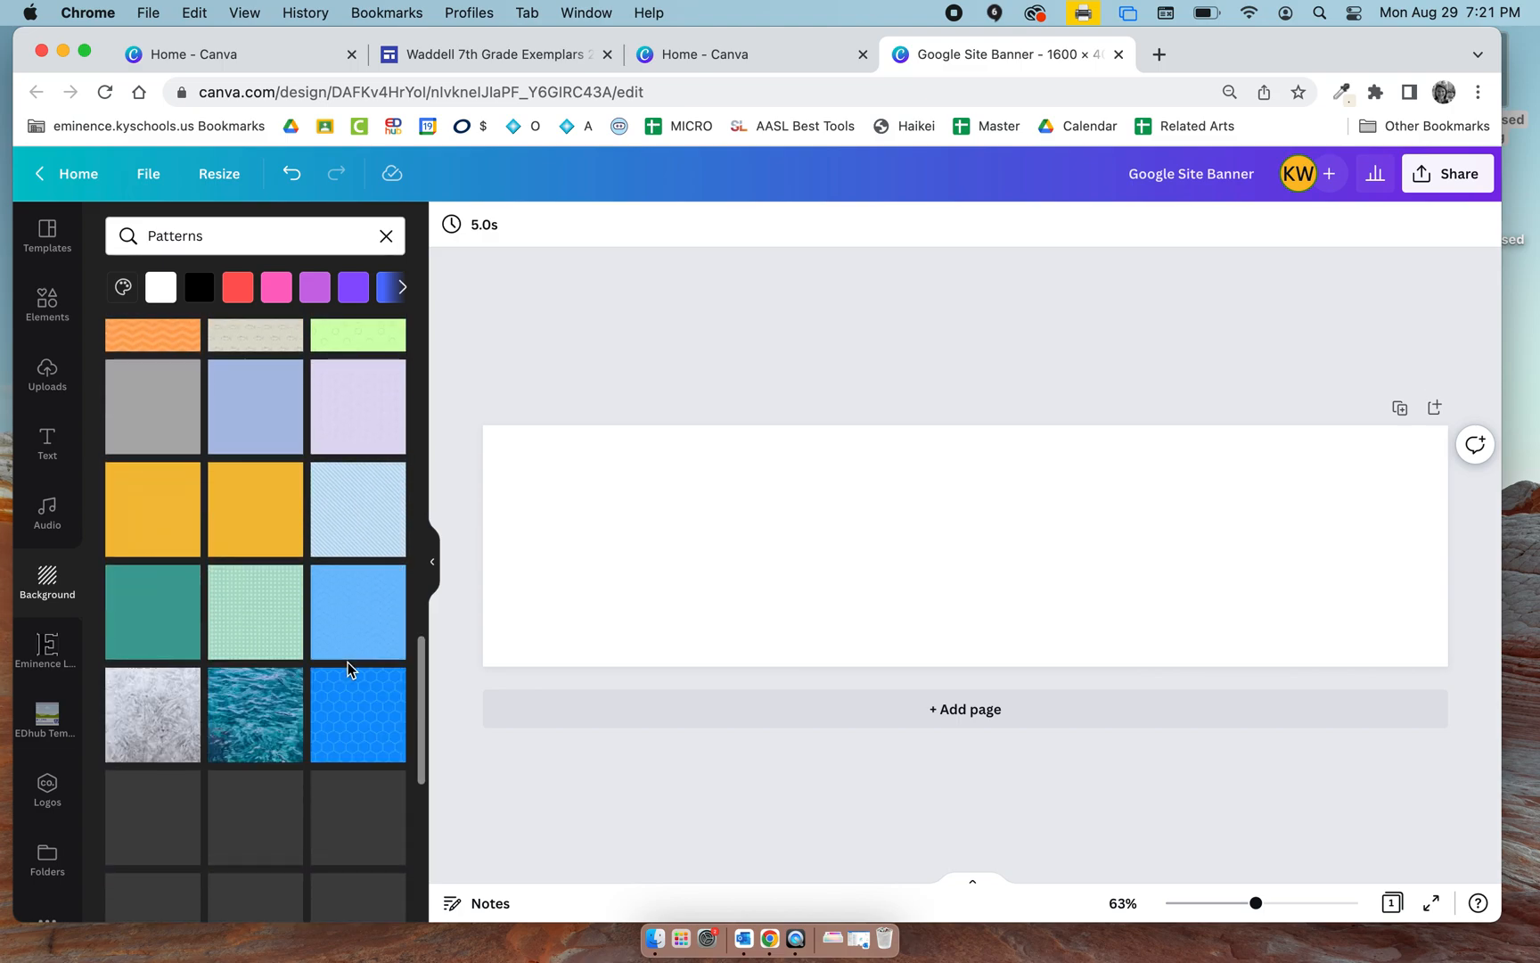
{"action": "scroll", "coordinate": [349, 671], "scroll_direction": "down", "scroll_amount": 4}
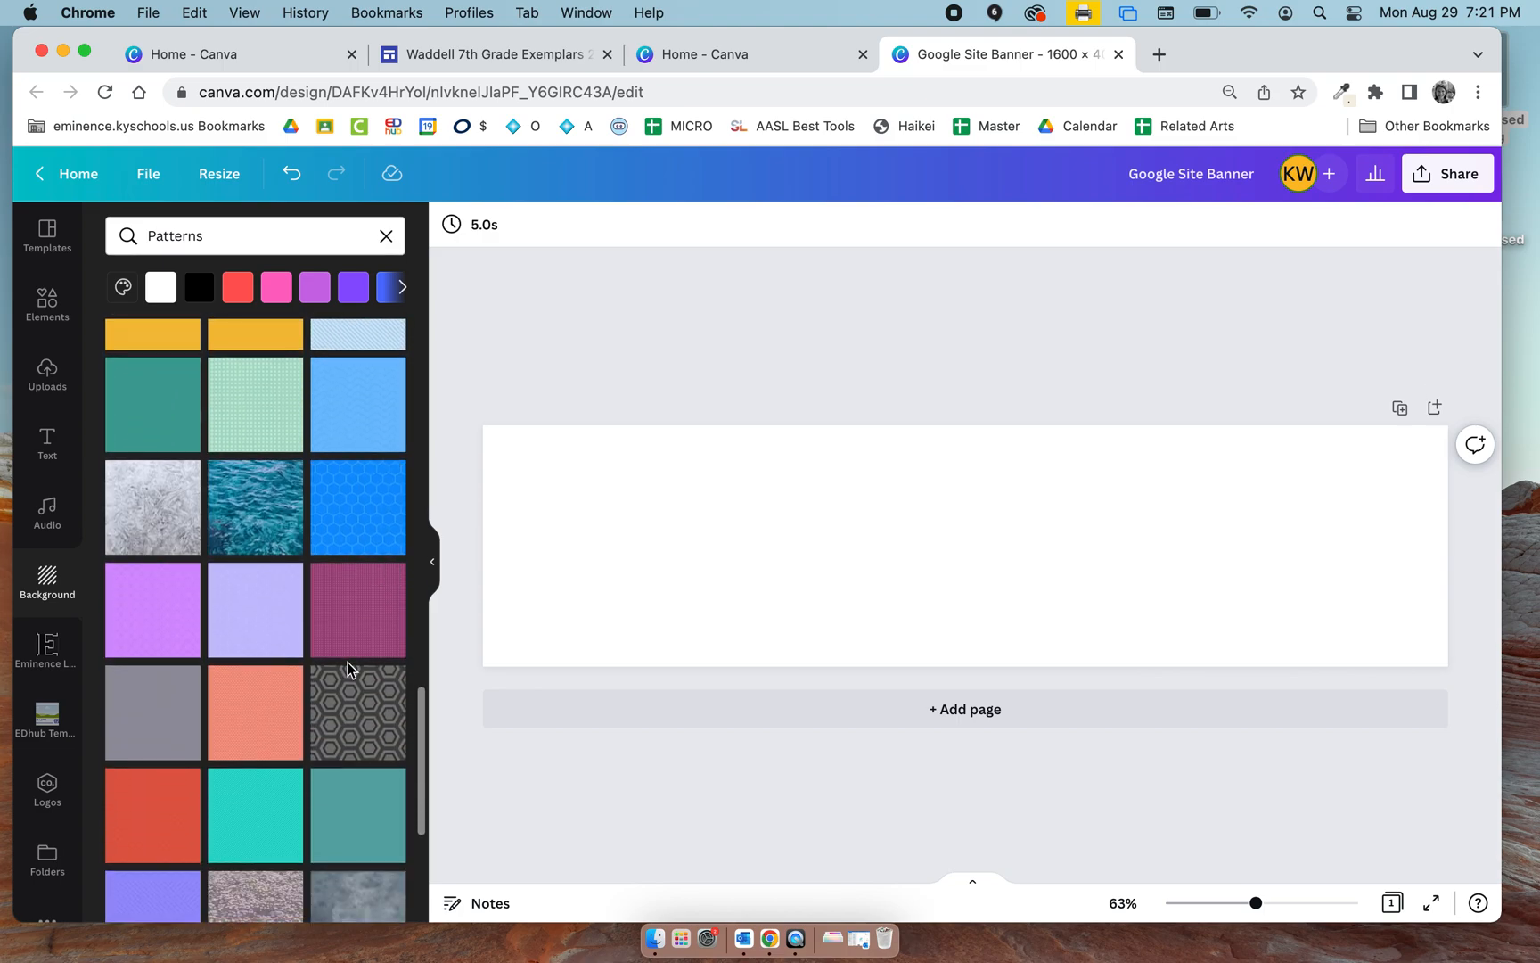
{"action": "scroll", "coordinate": [350, 686], "scroll_direction": "down", "scroll_amount": 5}
{"action": "scroll", "coordinate": [353, 713], "scroll_direction": "up", "scroll_amount": 20}
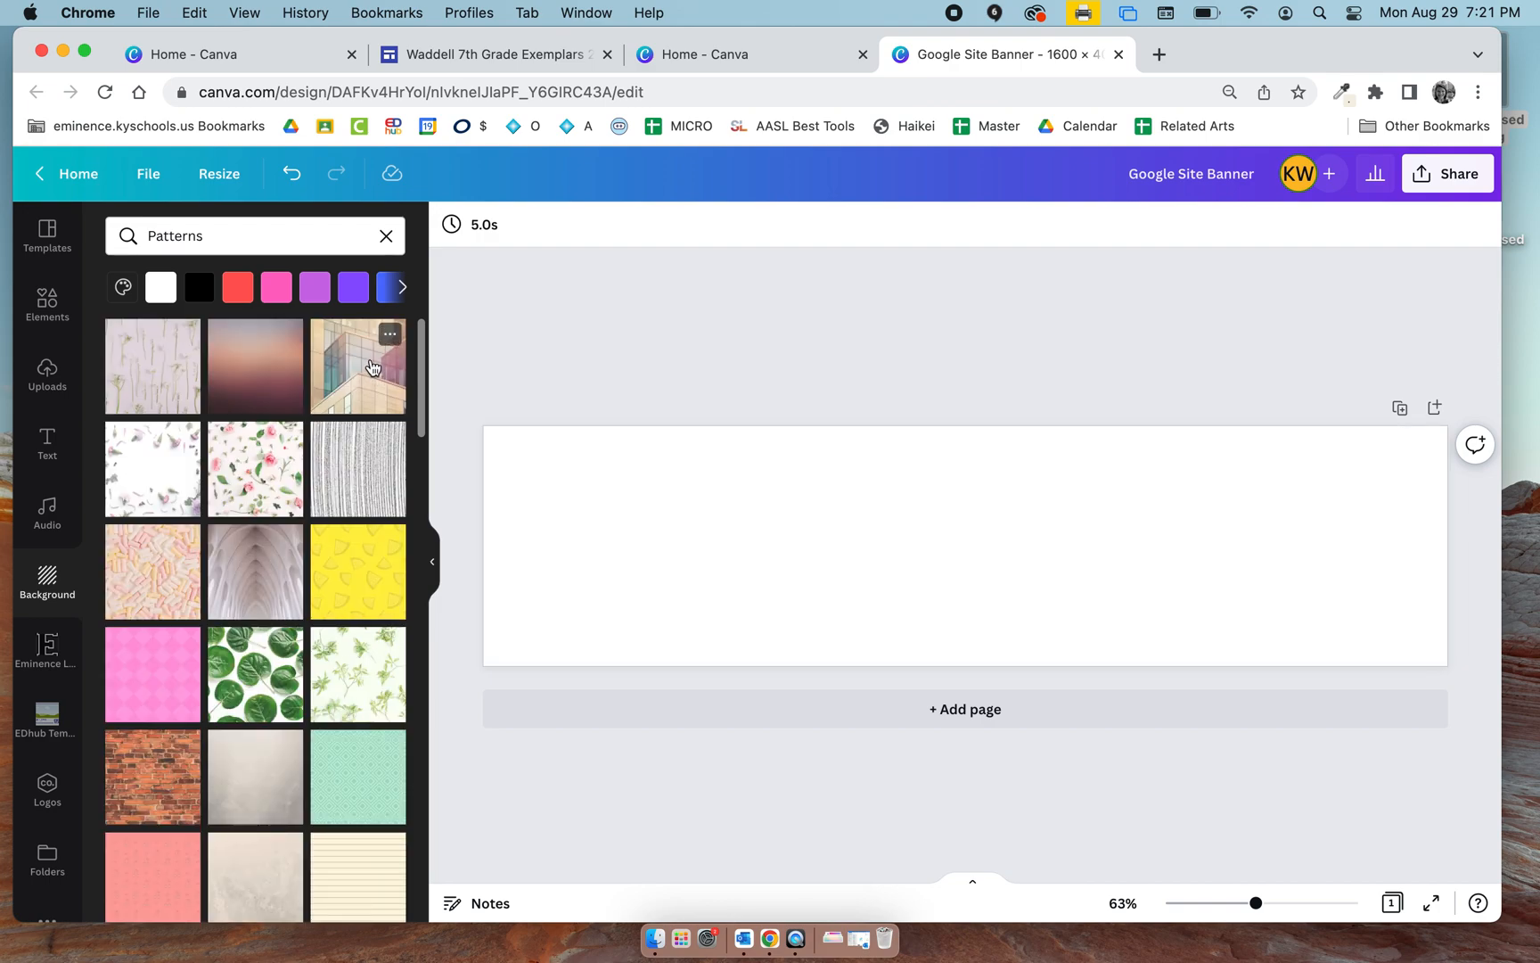
{"action": "left_click", "coordinate": [373, 368]}
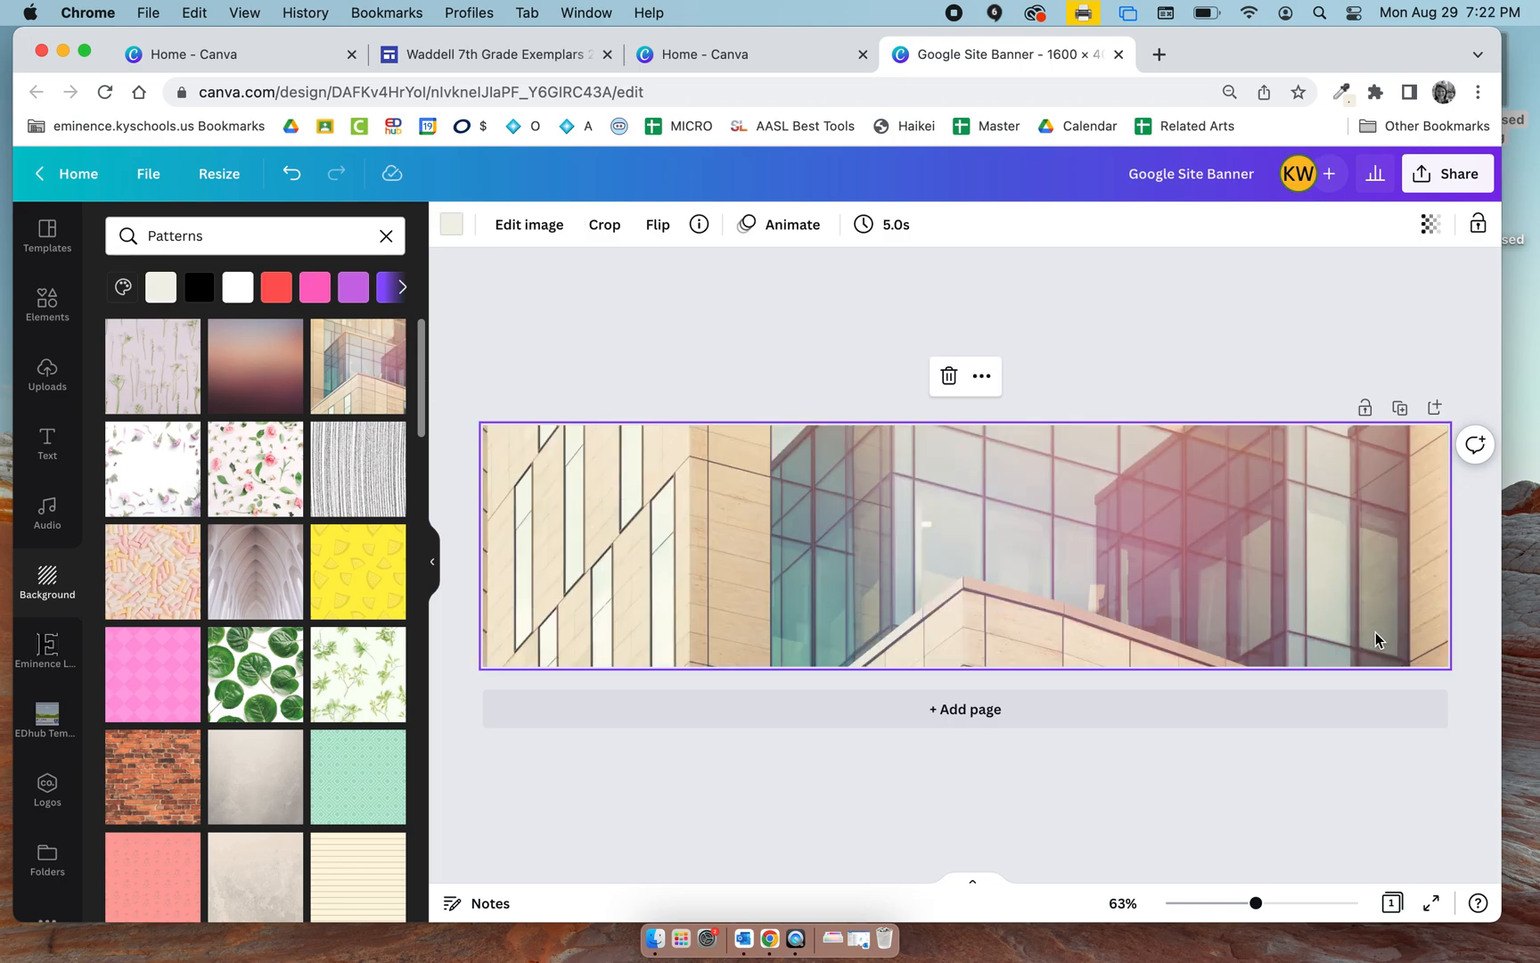
{"action": "left_click", "coordinate": [1348, 856]}
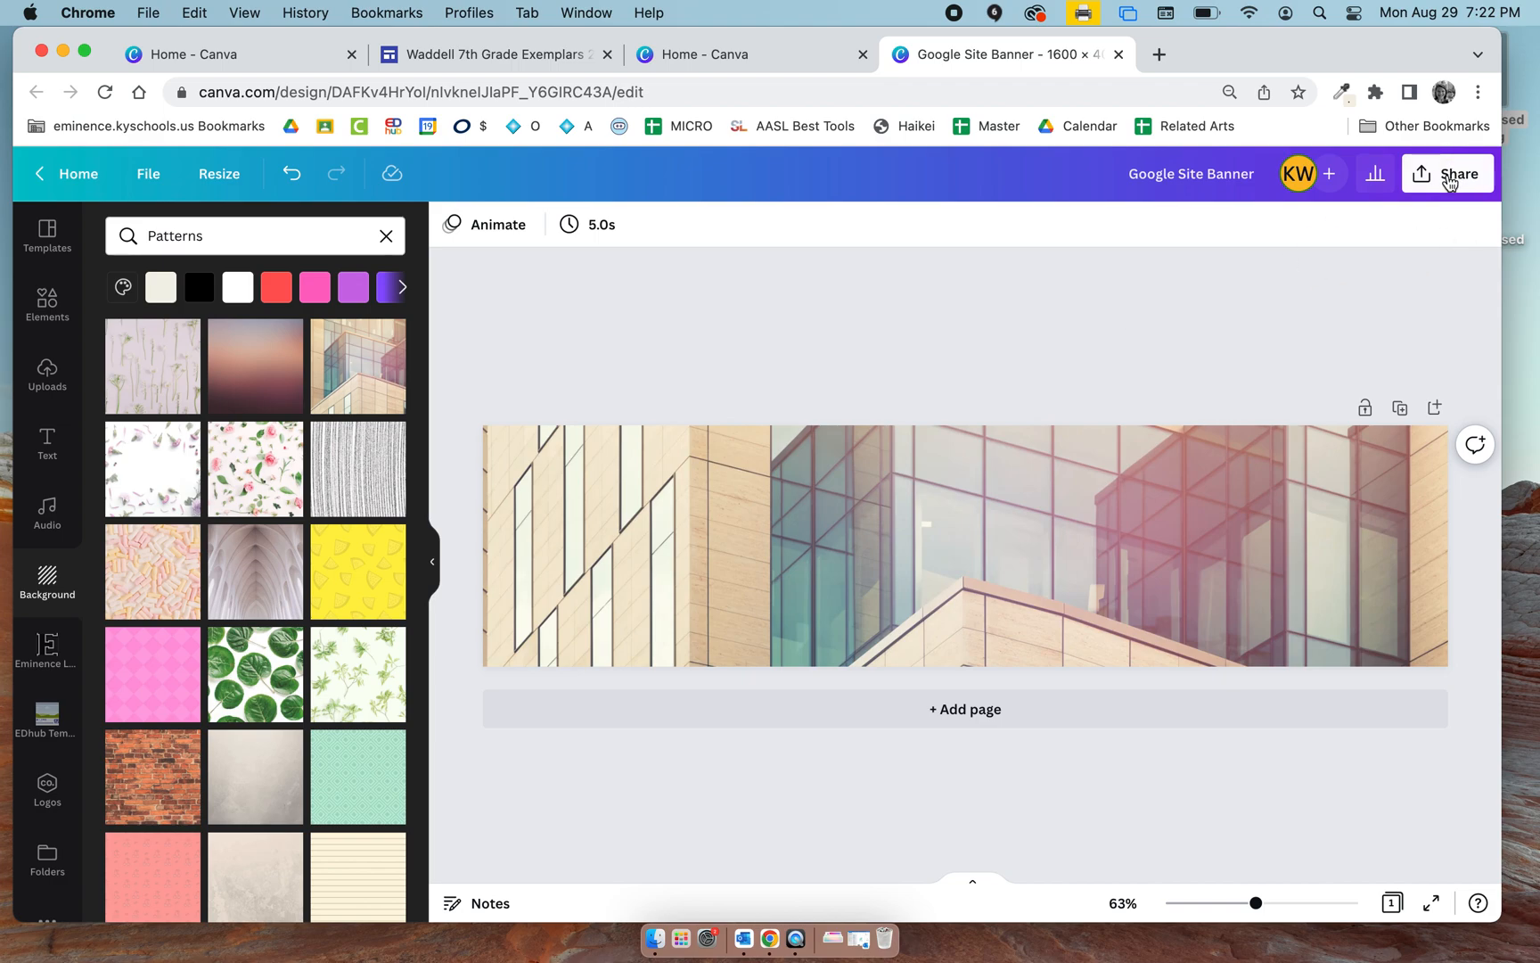
Download the banner design as a PNG at 1600 × 400 px.
{"action": "left_click", "coordinate": [1447, 181]}
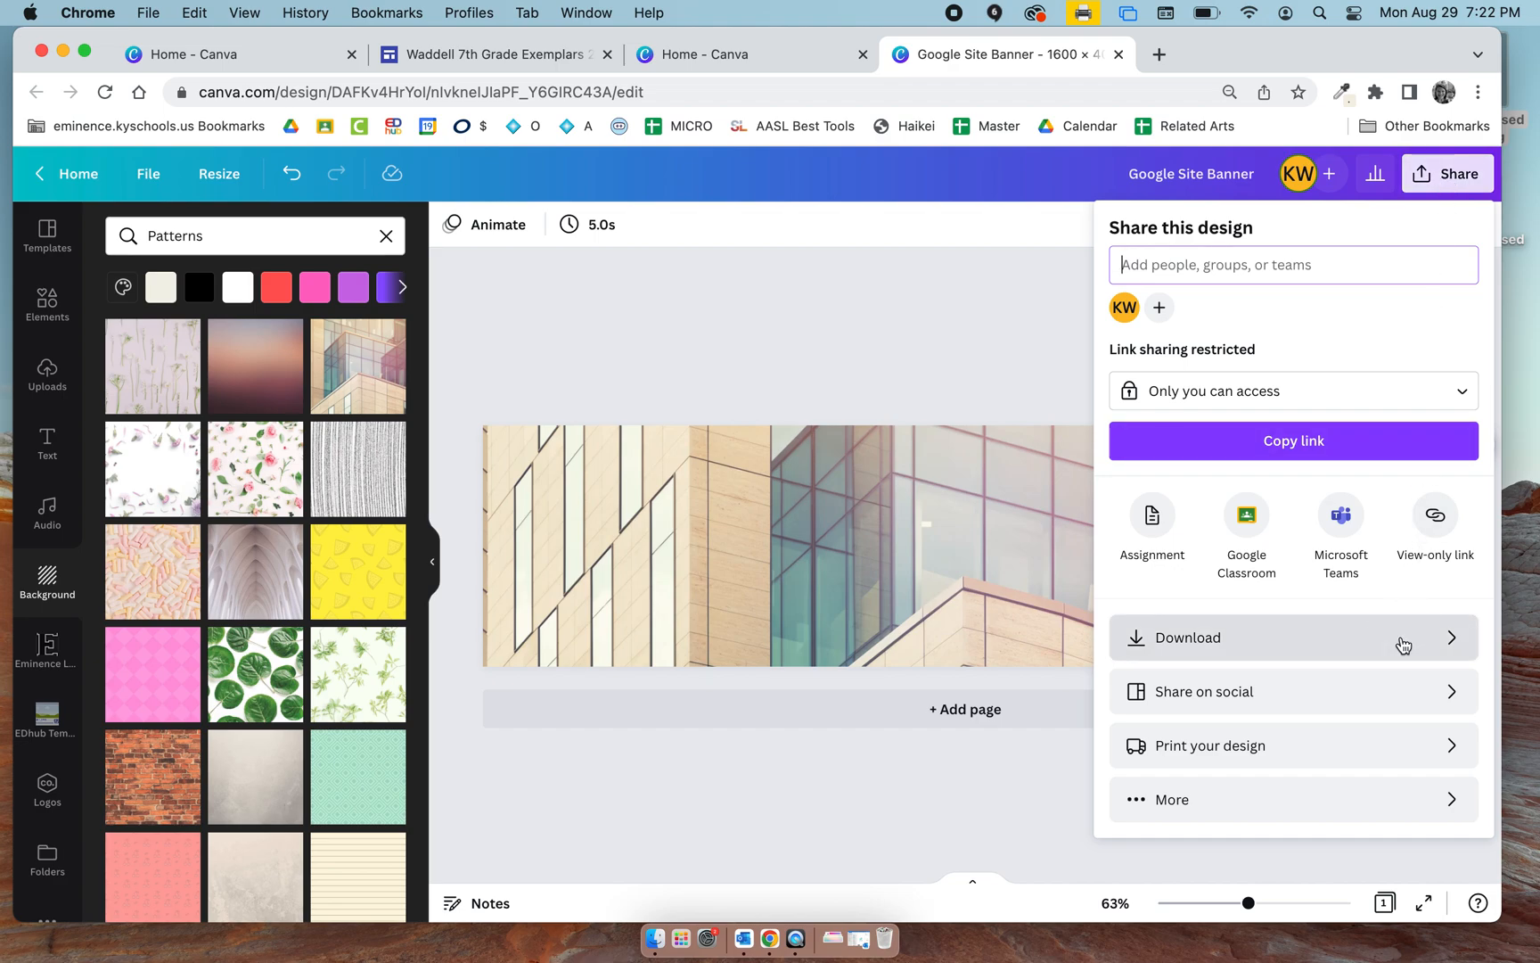
{"action": "left_click", "coordinate": [1403, 645]}
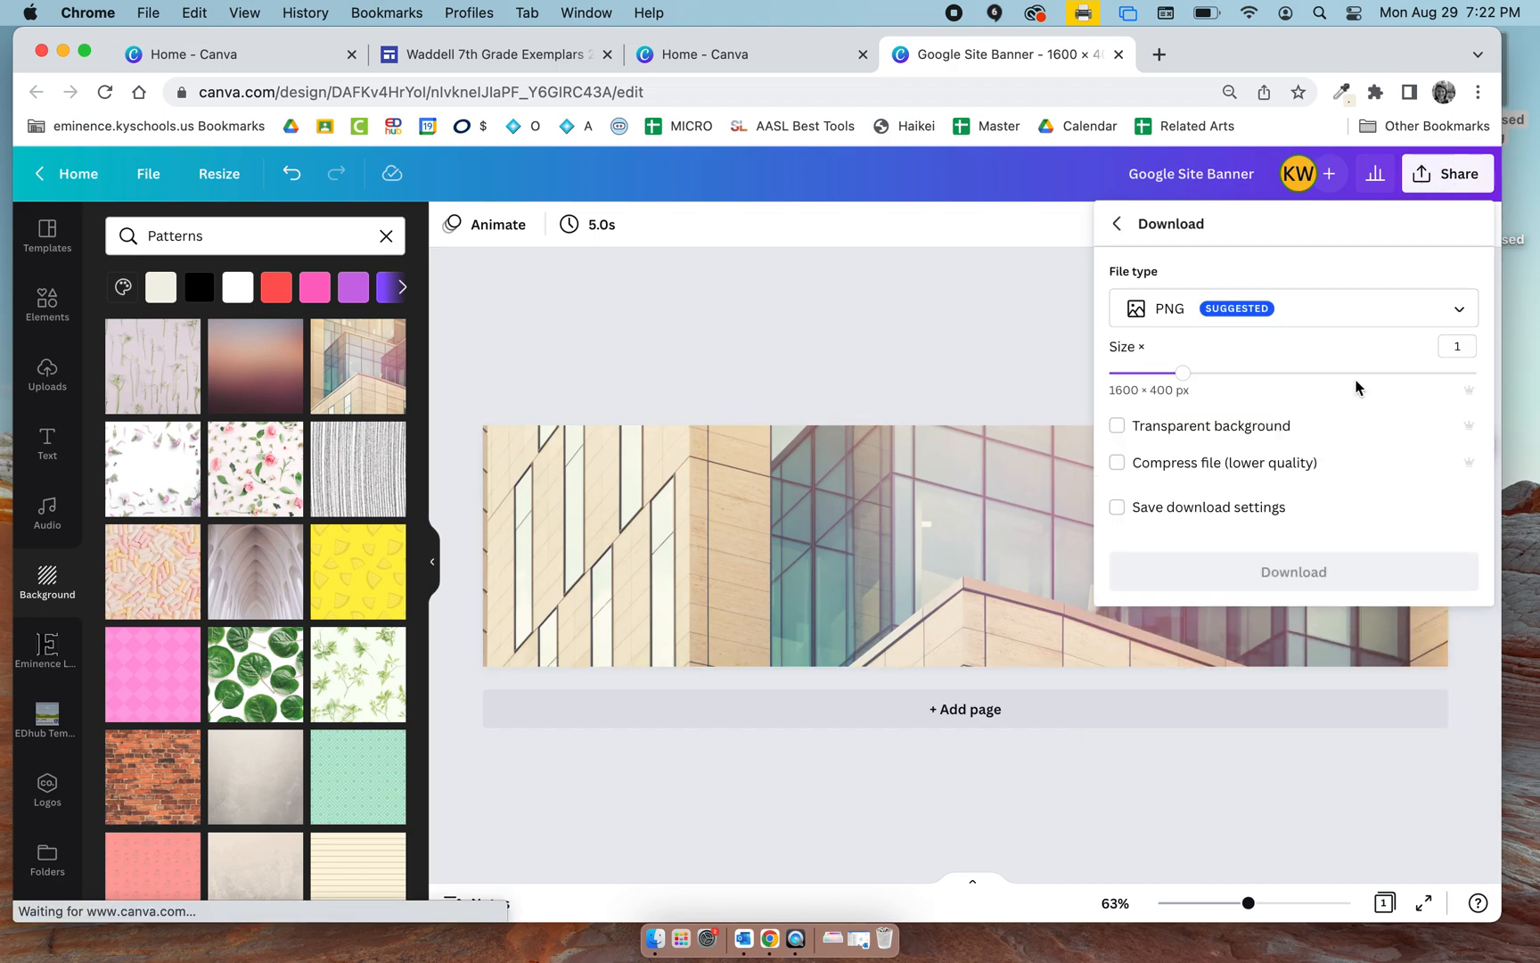
{"action": "left_click", "coordinate": [1301, 574]}
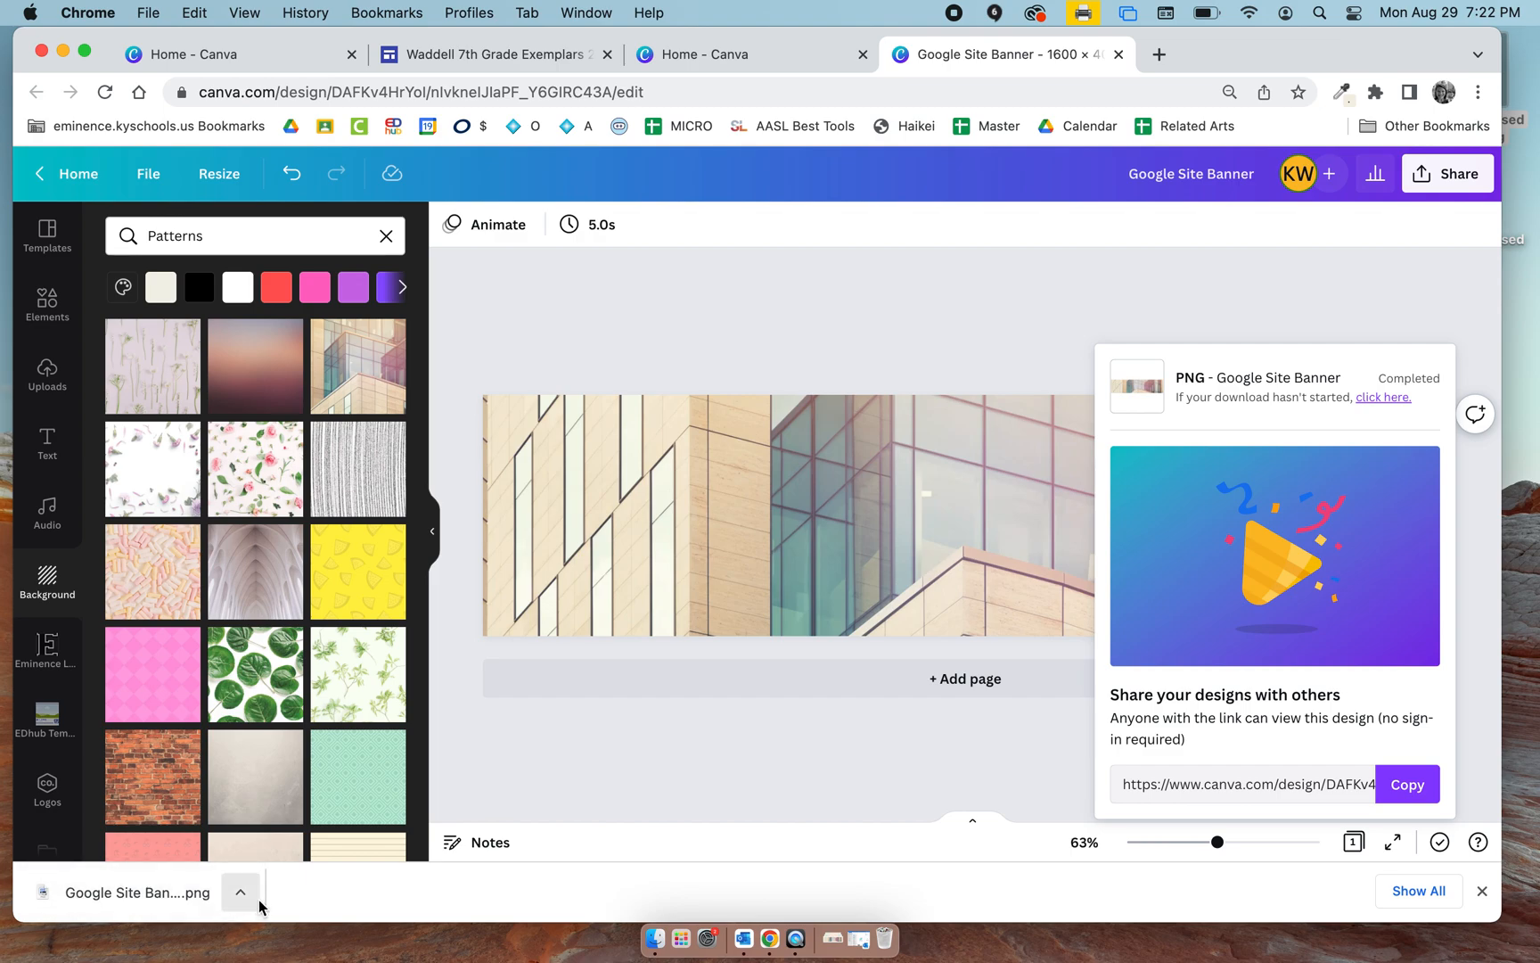
Switch to the Google Sites editor and upload Google Site Banner (1).png from Downloads as the home page's header image.
{"action": "left_click", "coordinate": [471, 55]}
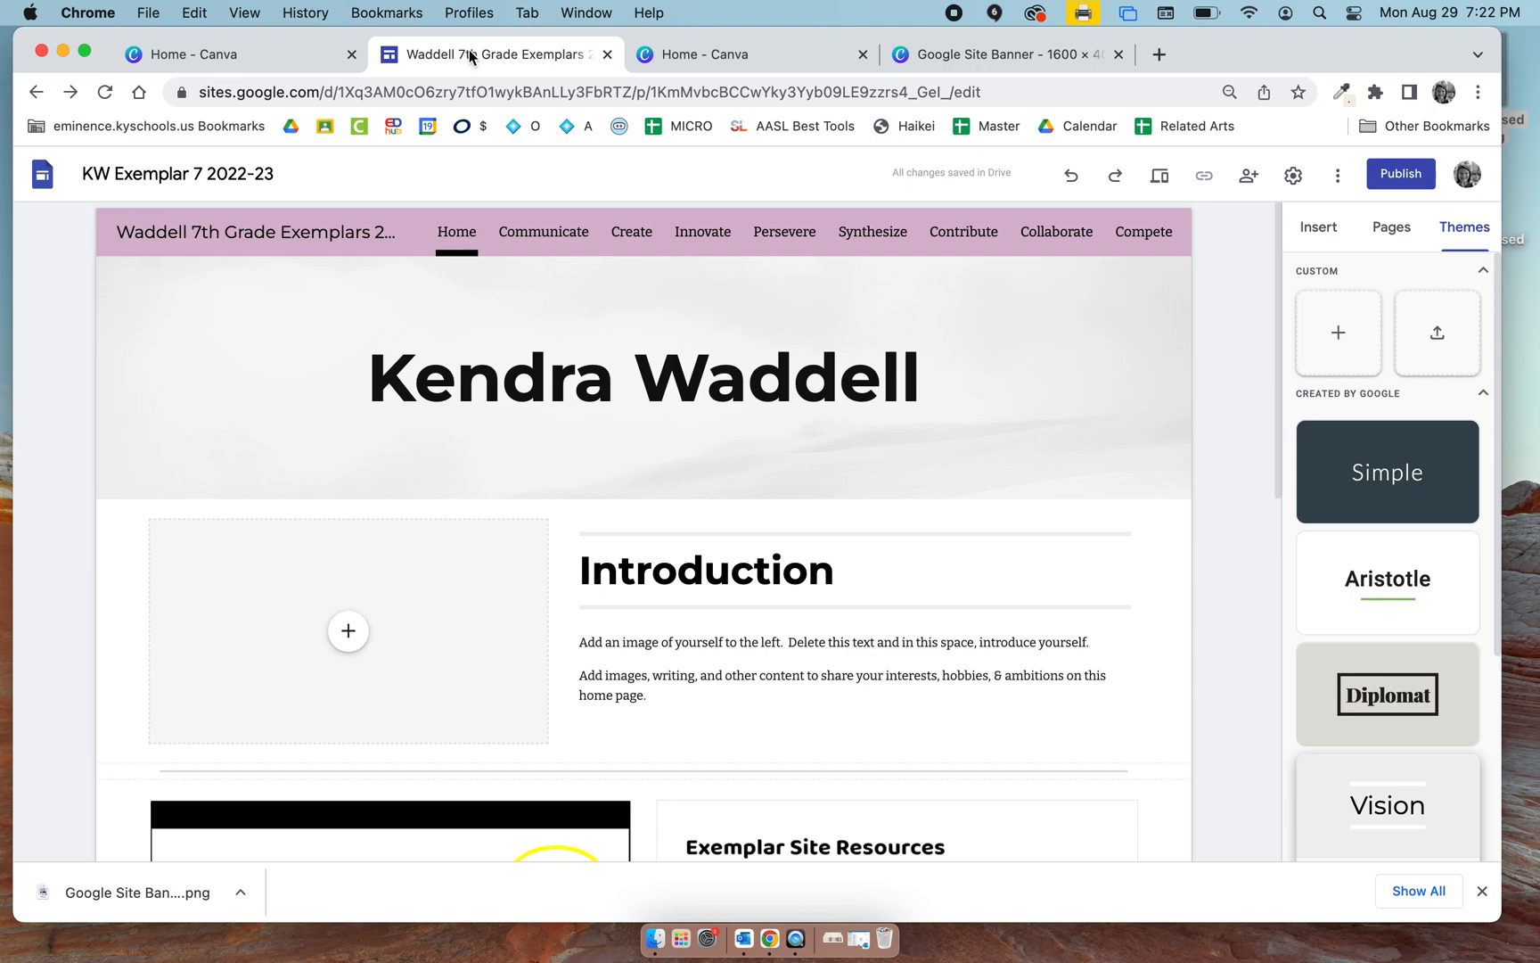
{"action": "mouse_move", "coordinate": [206, 470]}
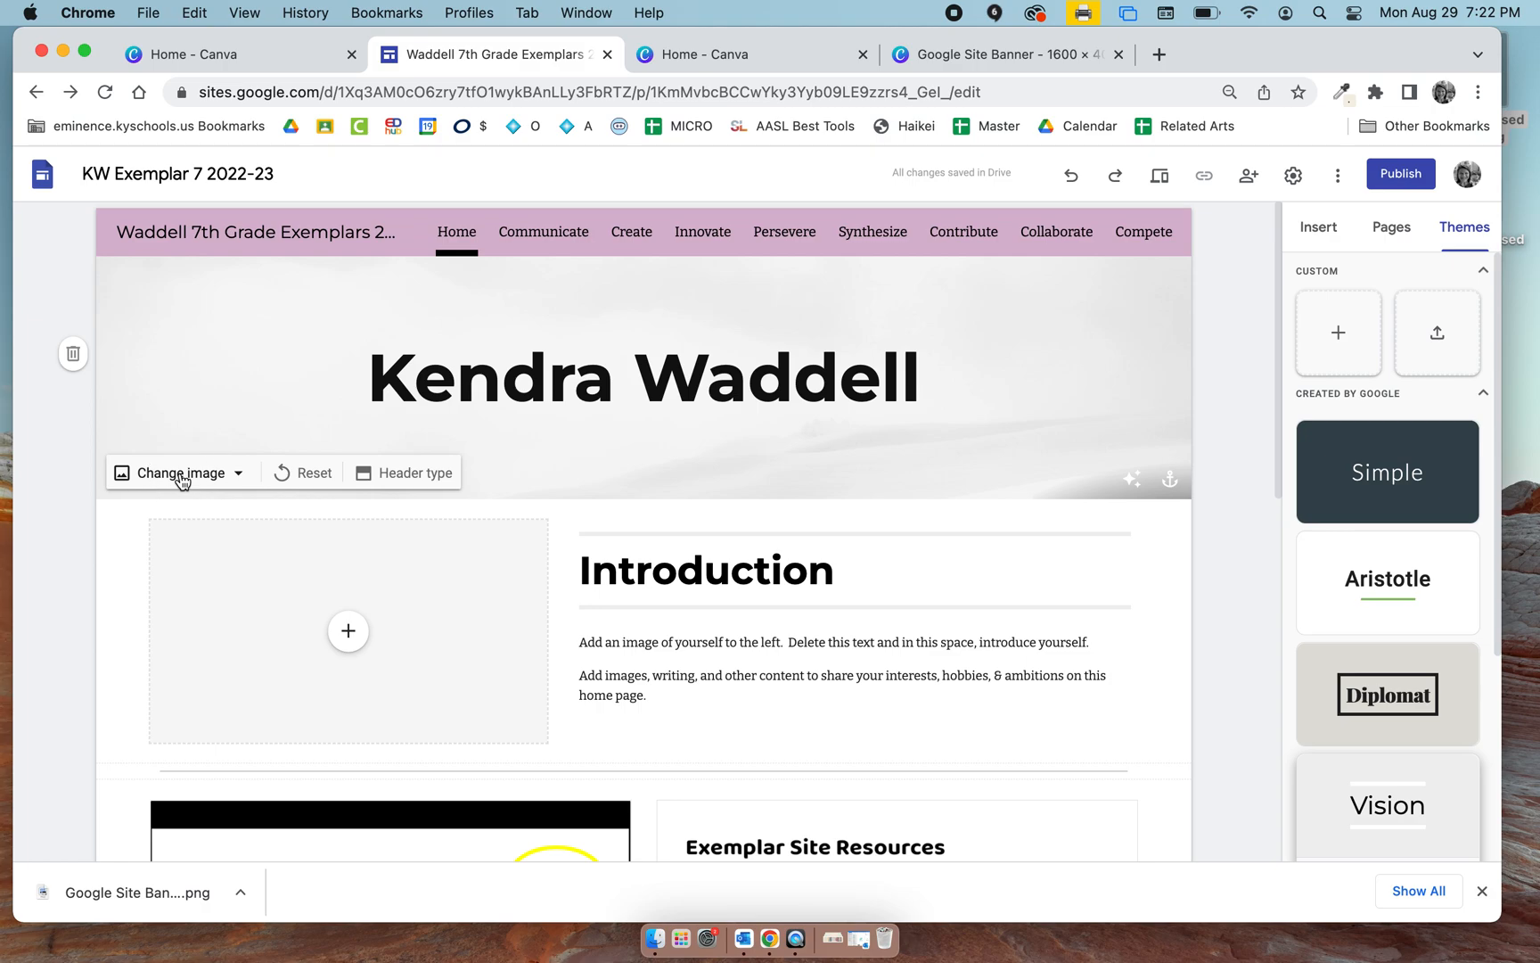
{"action": "left_click", "coordinate": [181, 475]}
{"action": "left_click", "coordinate": [169, 523]}
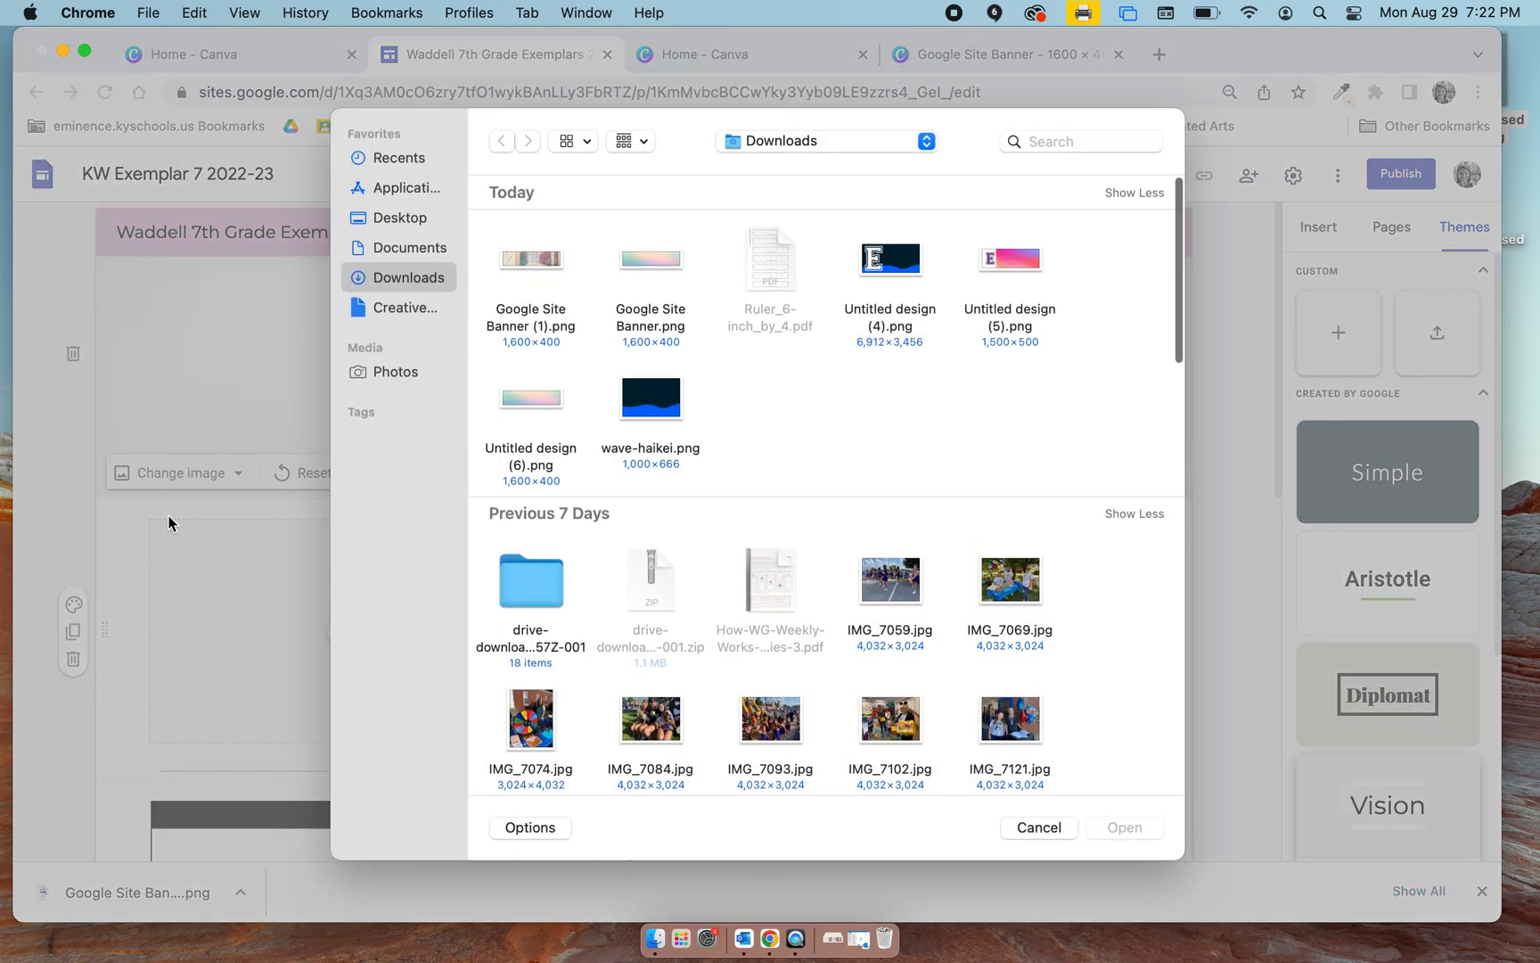
{"action": "left_click", "coordinate": [417, 223]}
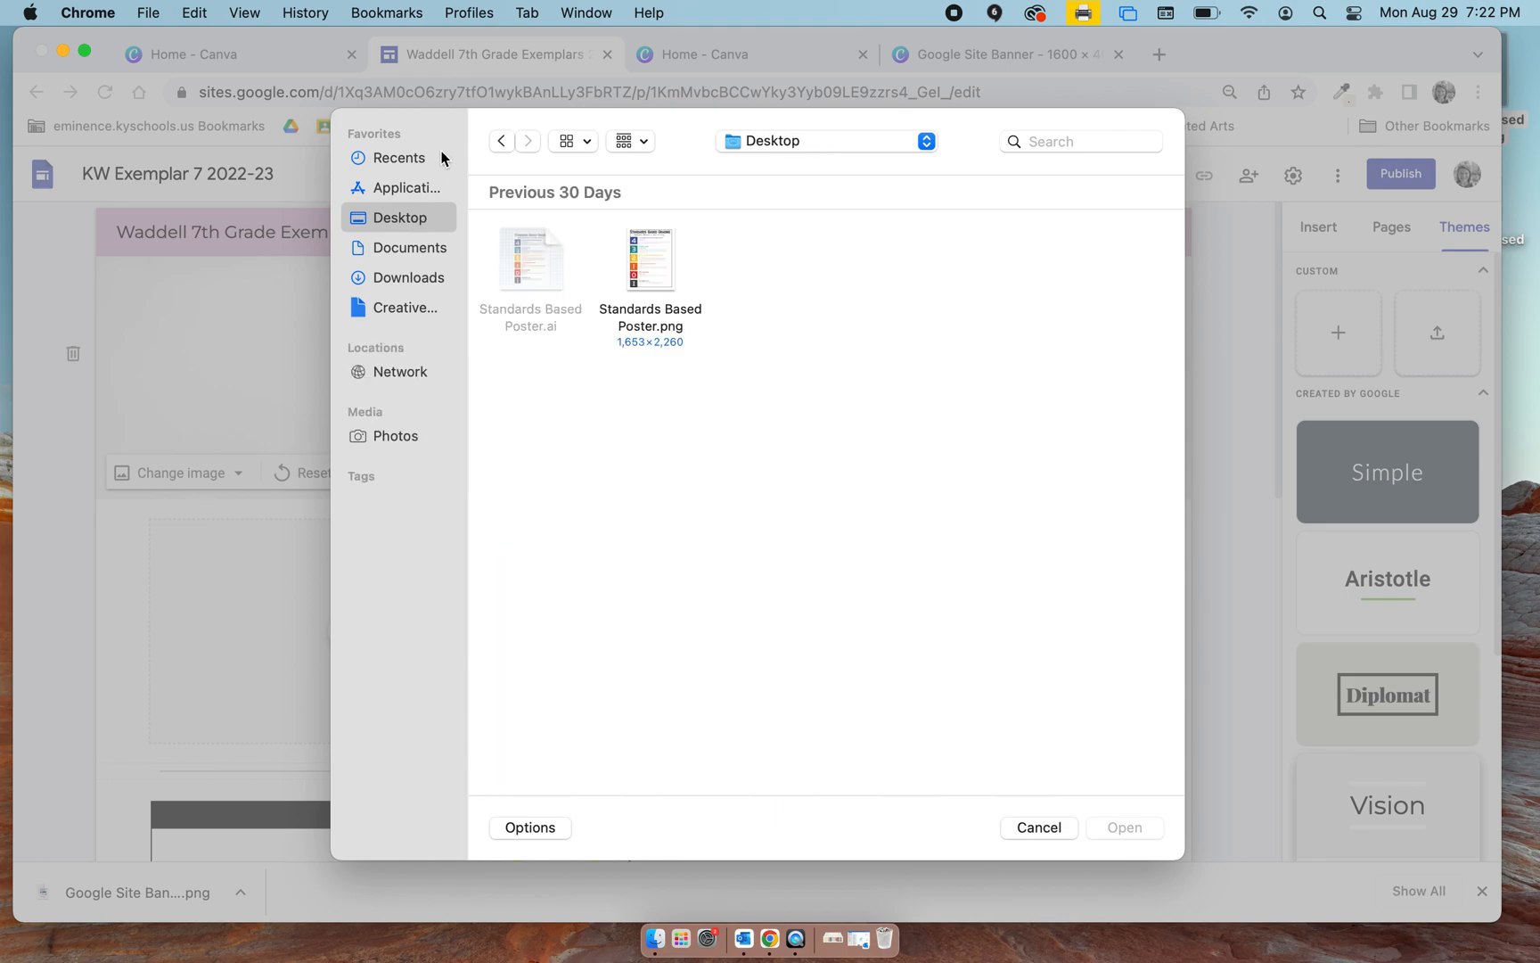
{"action": "left_click", "coordinate": [401, 247]}
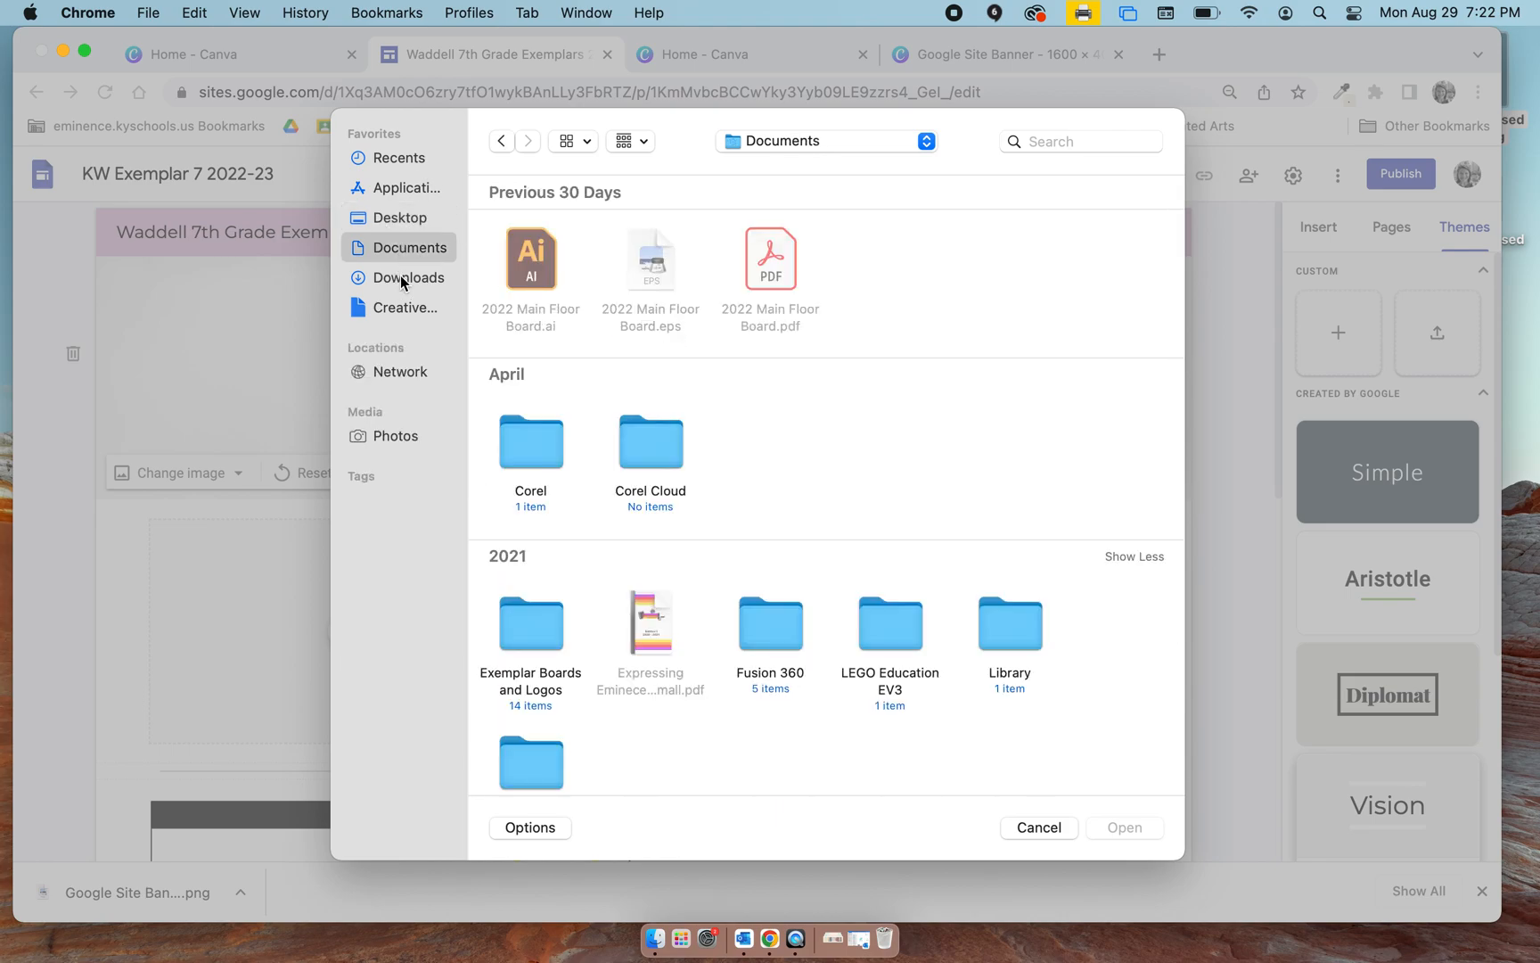
{"action": "left_click", "coordinate": [401, 278]}
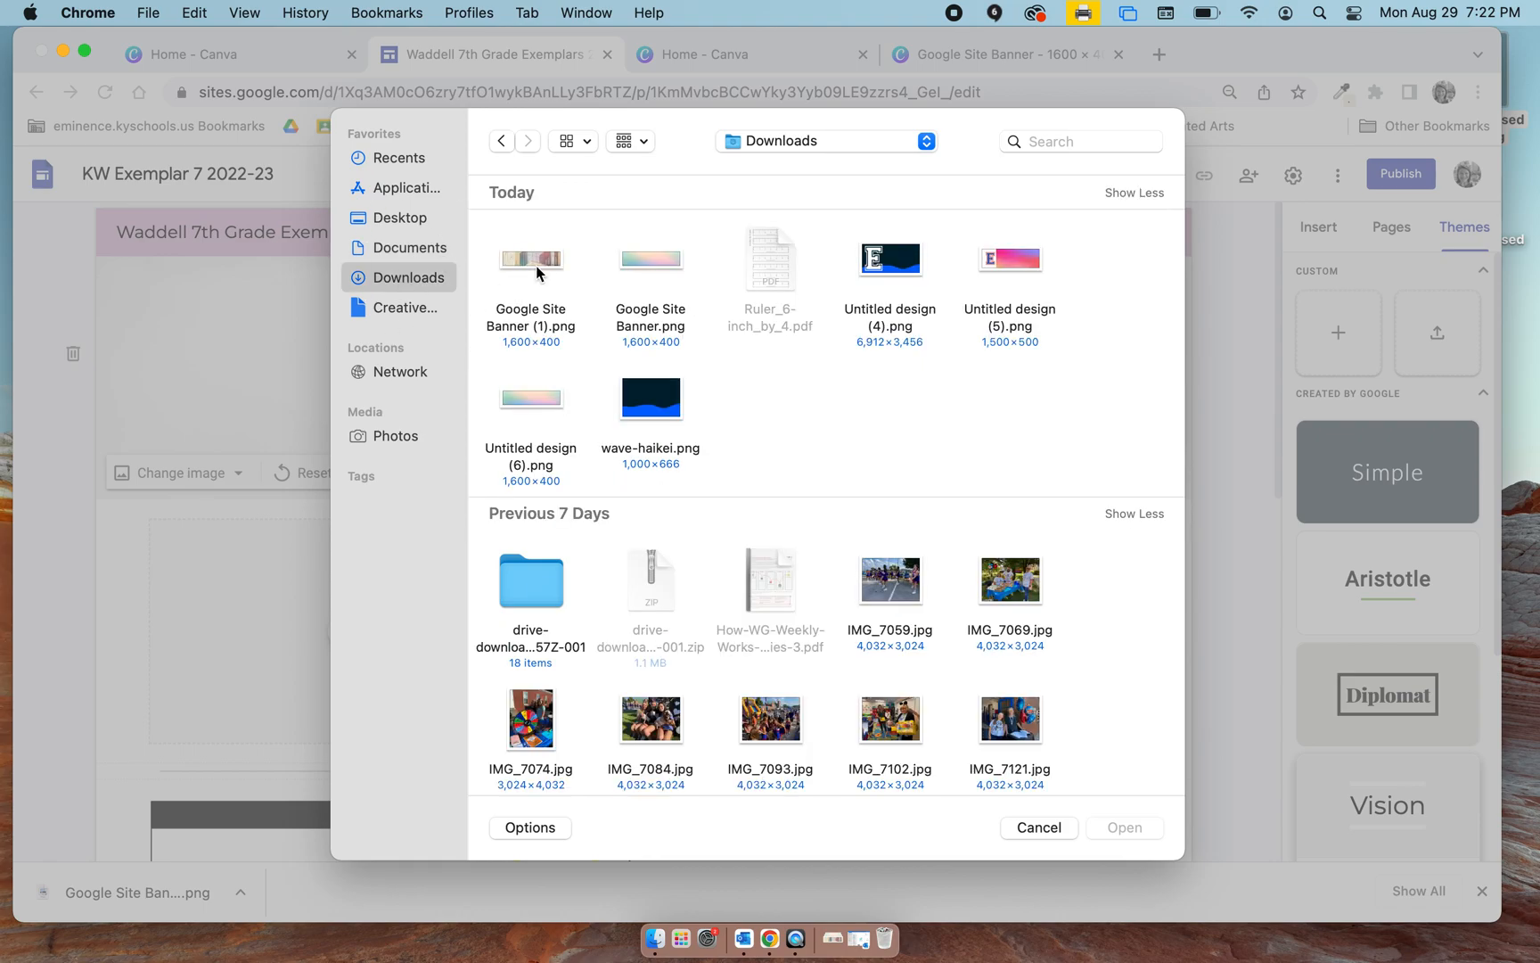
{"action": "left_click", "coordinate": [536, 265]}
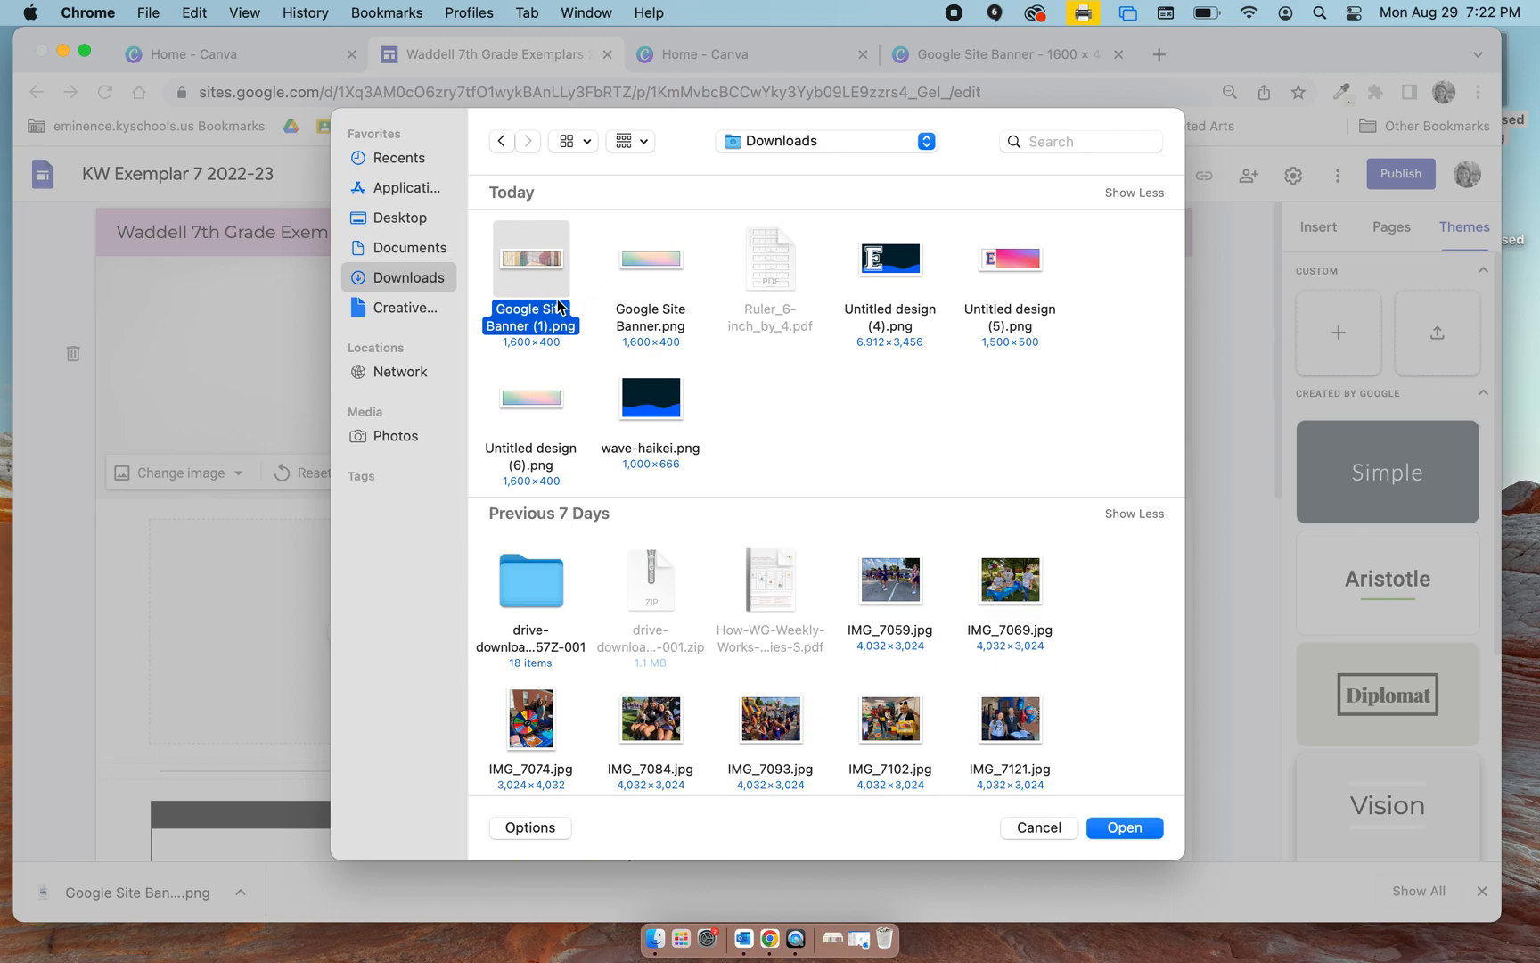
{"action": "left_click", "coordinate": [674, 268]}
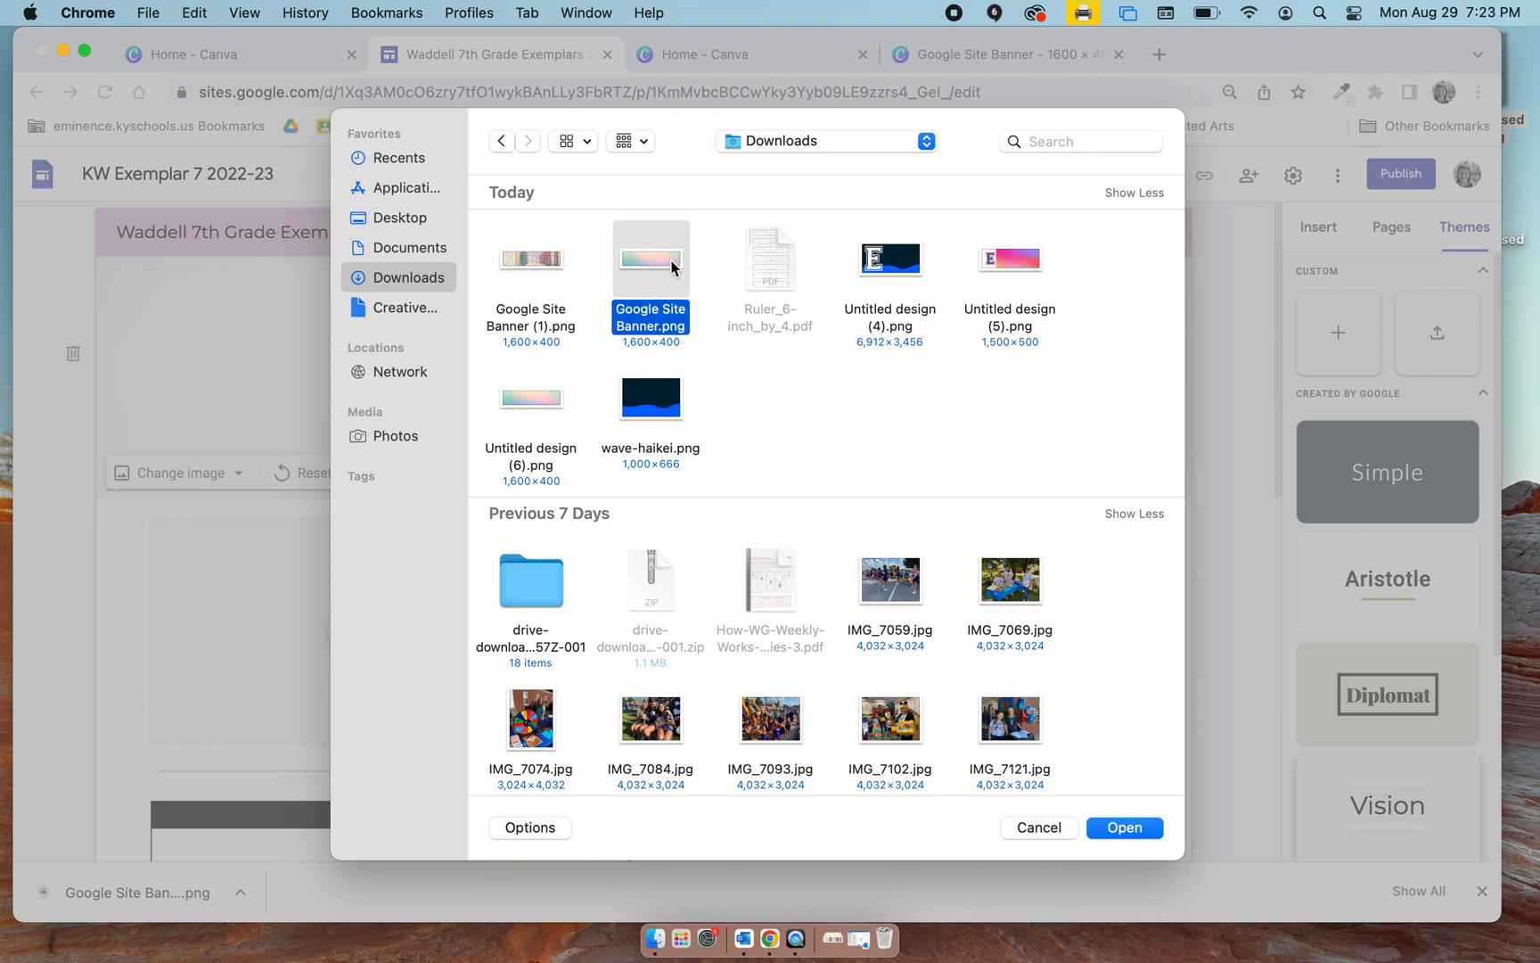
{"action": "left_click", "coordinate": [570, 282]}
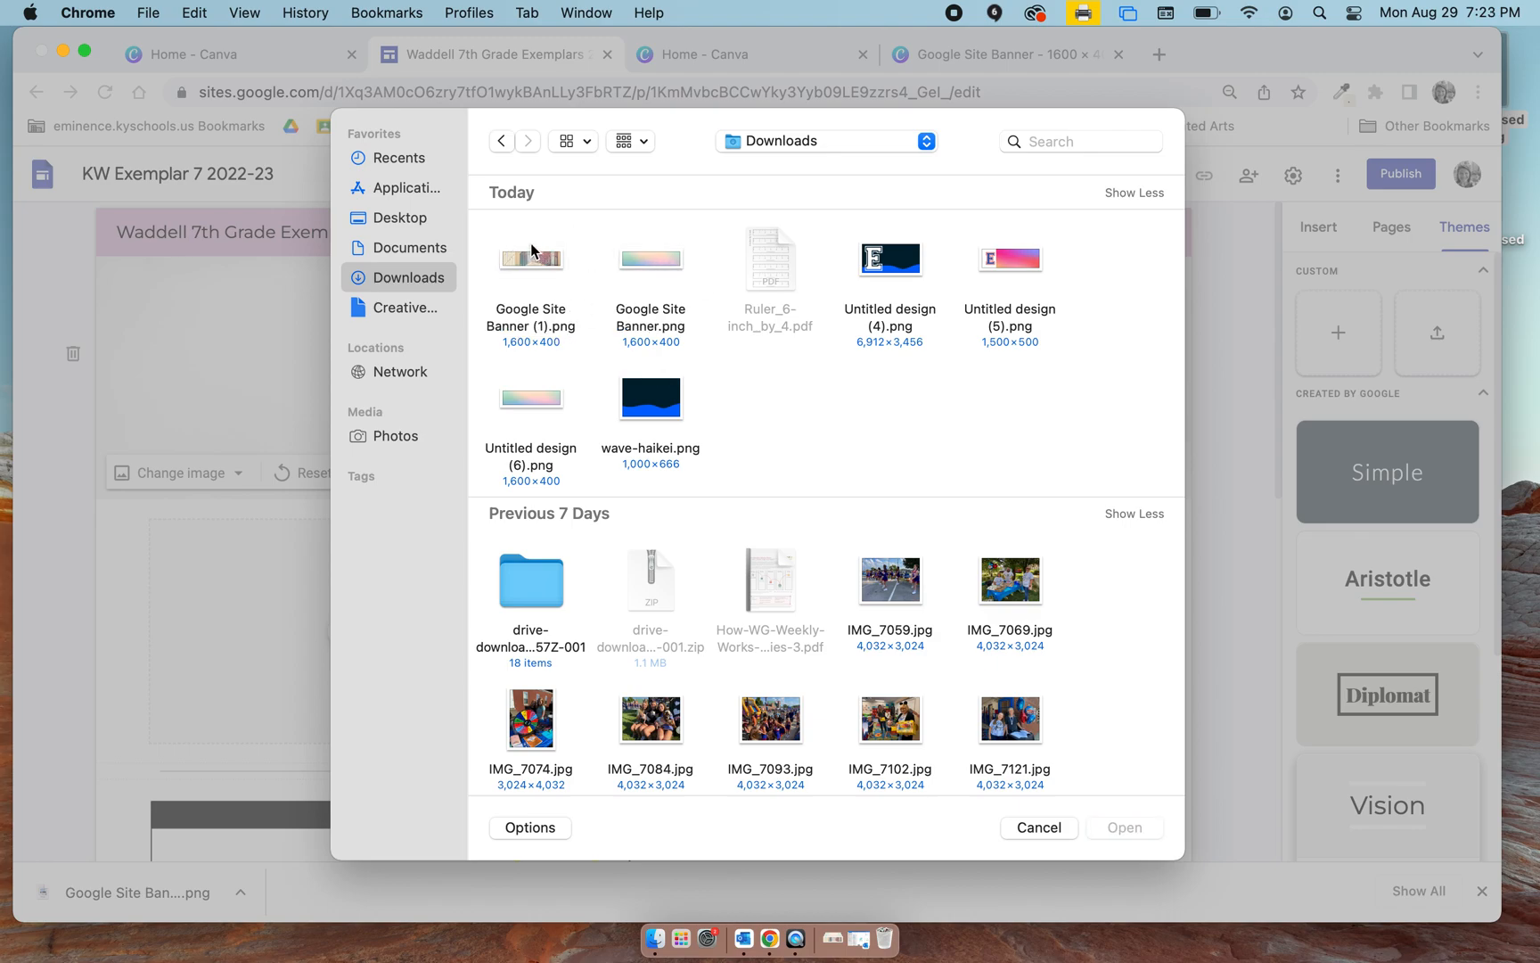
{"action": "left_click", "coordinate": [532, 259]}
{"action": "left_click", "coordinate": [1149, 826]}
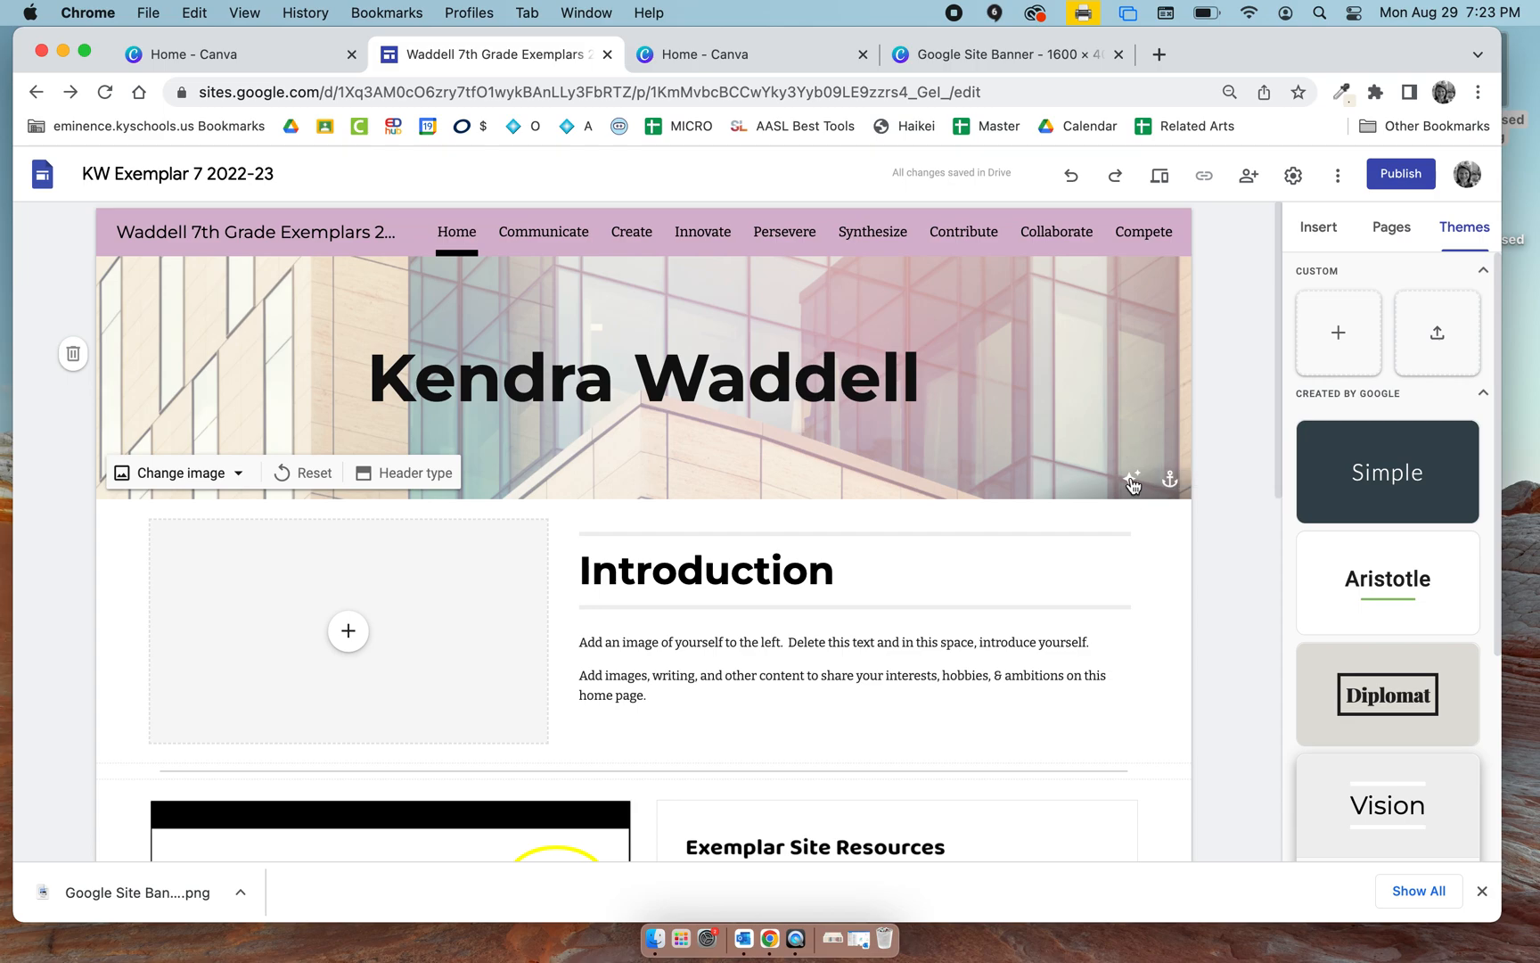
Compare the header image with and without the readability adjustment, ending with the adjustment on.
{"action": "left_click", "coordinate": [1132, 481]}
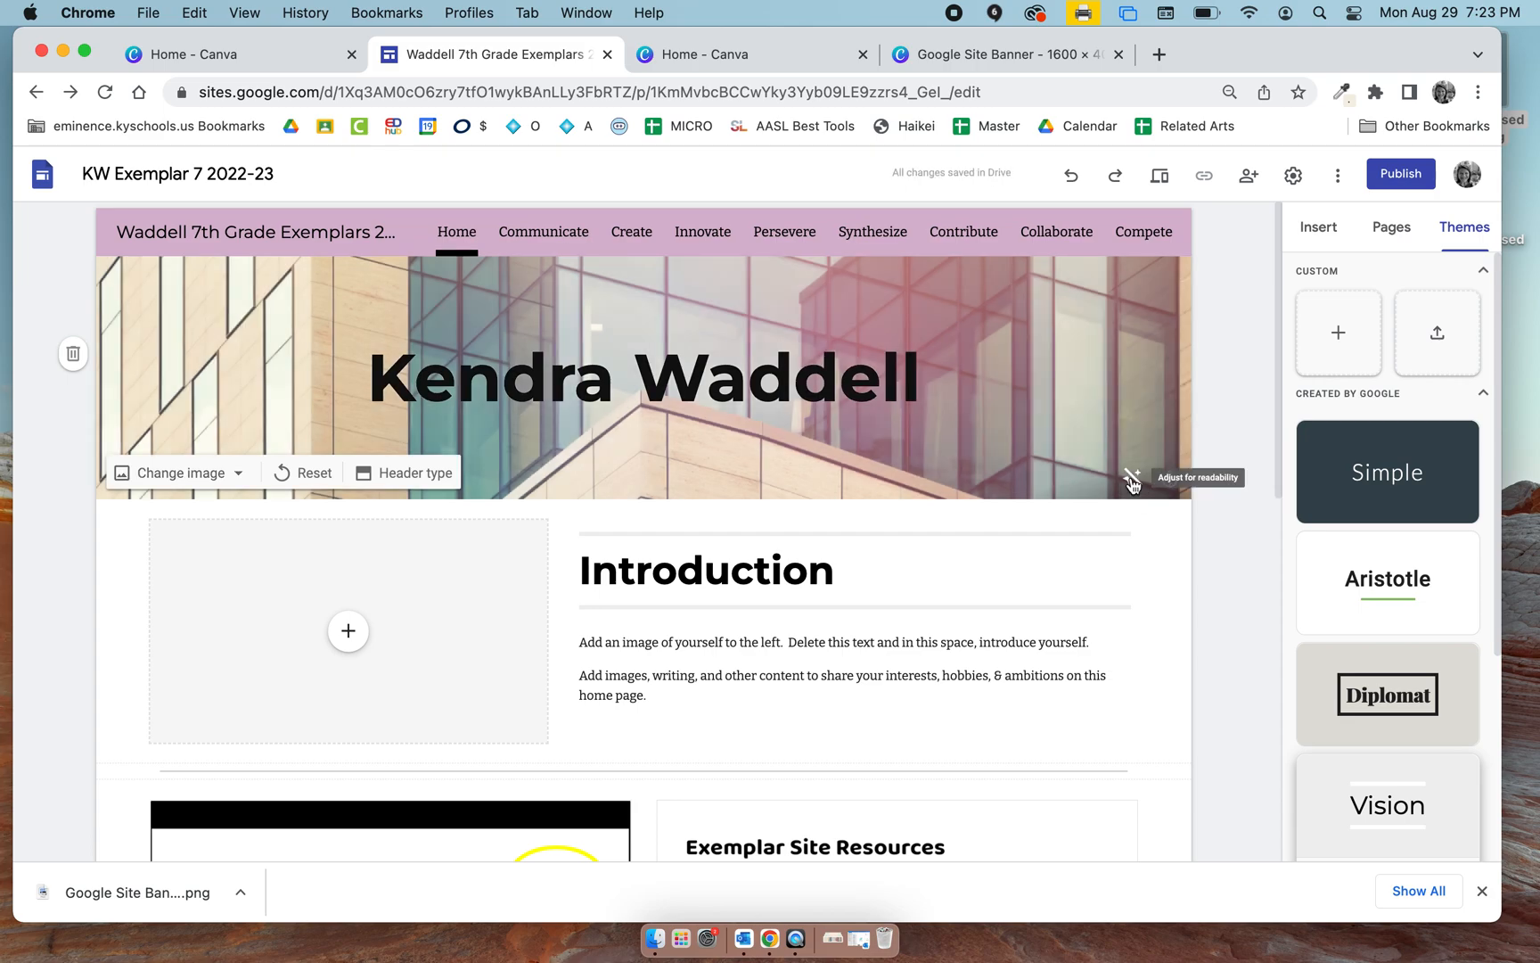
{"action": "left_click", "coordinate": [1132, 481]}
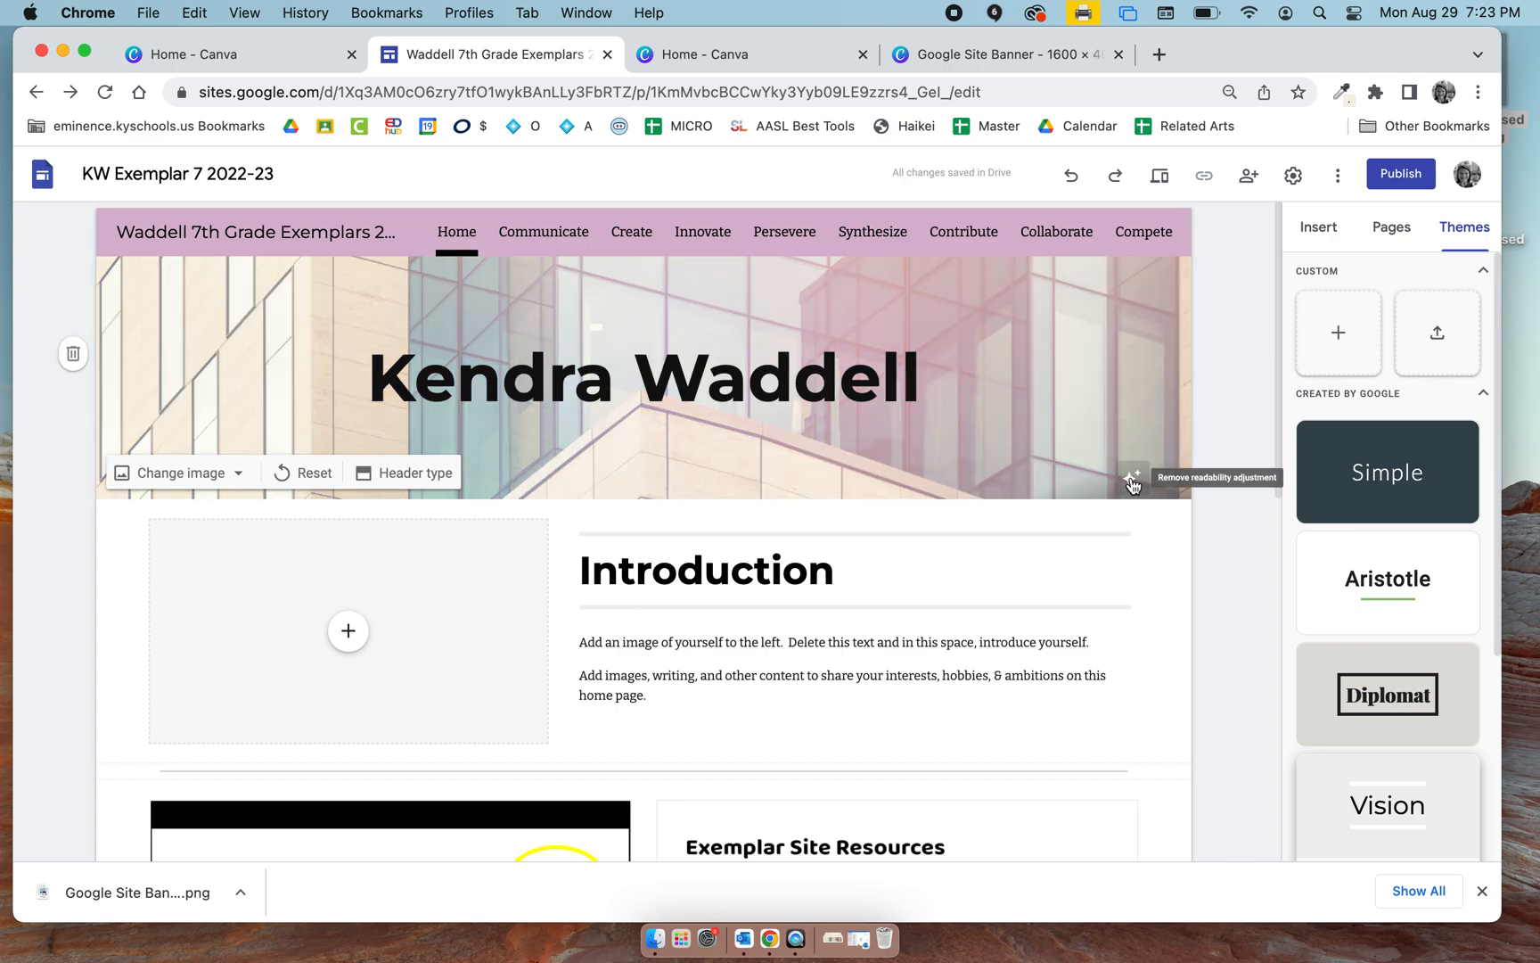
{"action": "left_click", "coordinate": [1132, 481]}
{"action": "left_click", "coordinate": [1132, 482]}
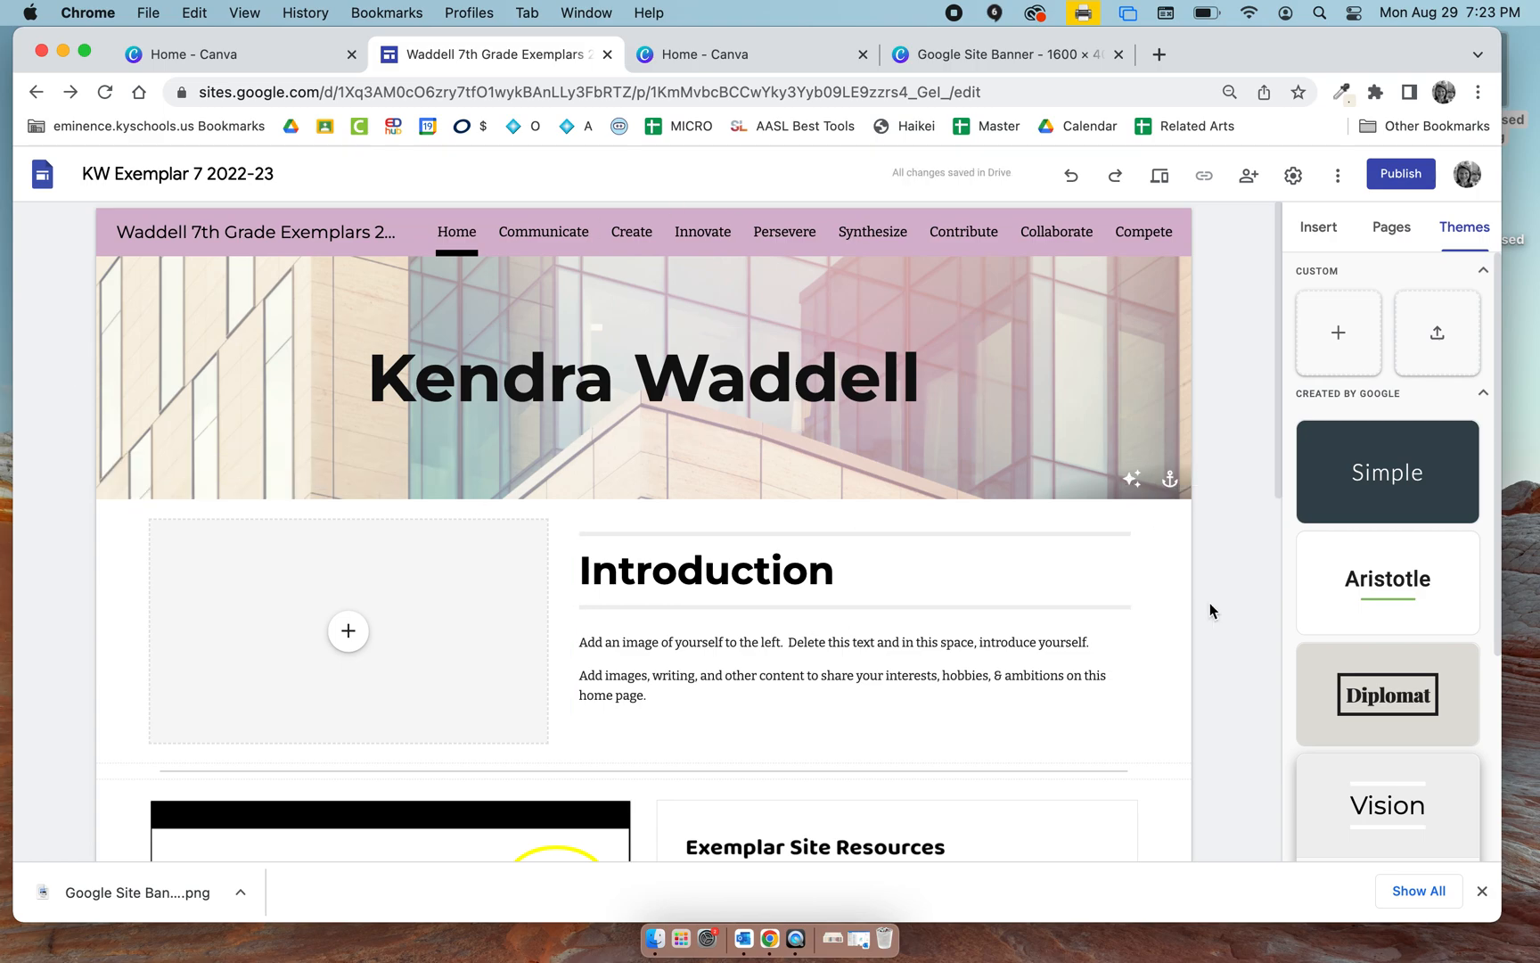
Publish the site under the suggested web address and look over the published home page.
{"action": "left_click", "coordinate": [1416, 175]}
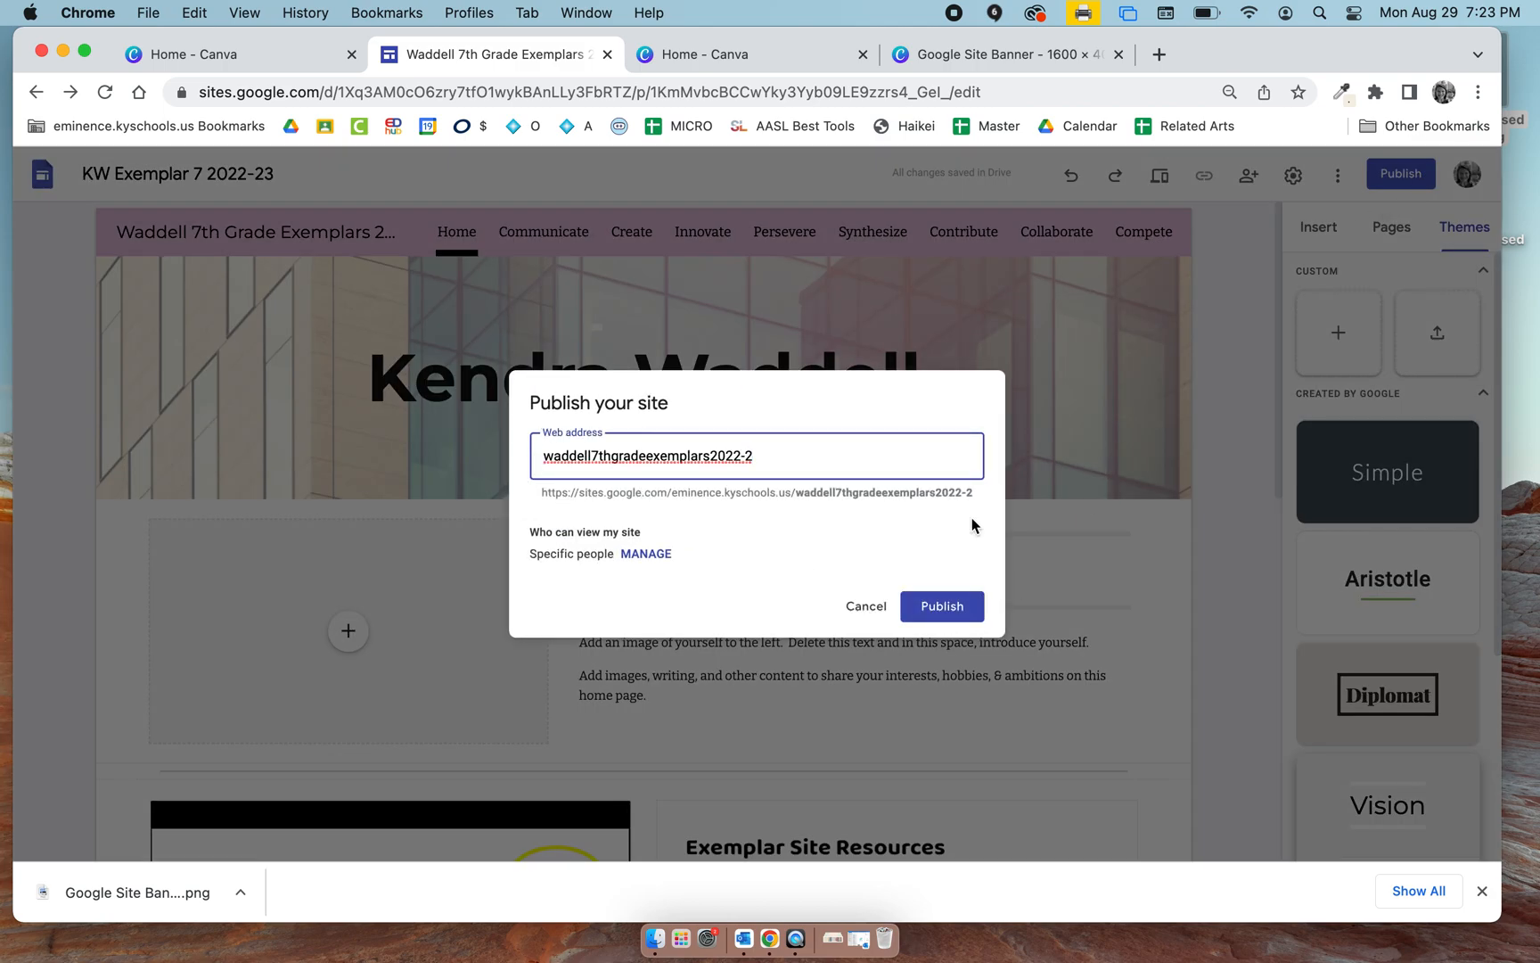
{"action": "left_click", "coordinate": [958, 623]}
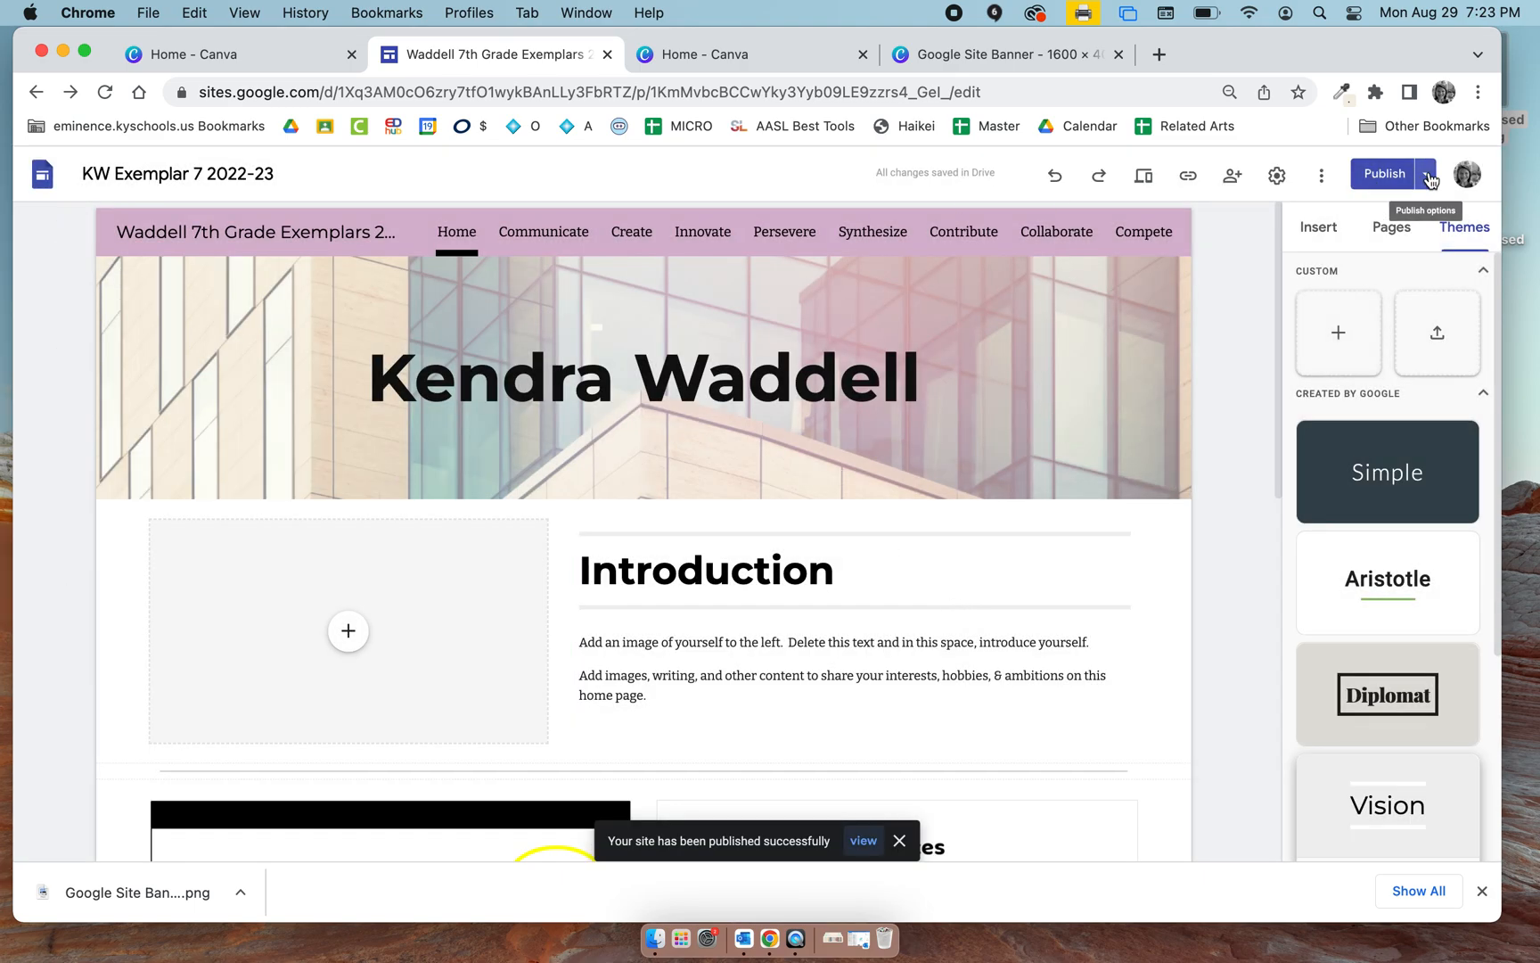
{"action": "left_click", "coordinate": [1428, 178]}
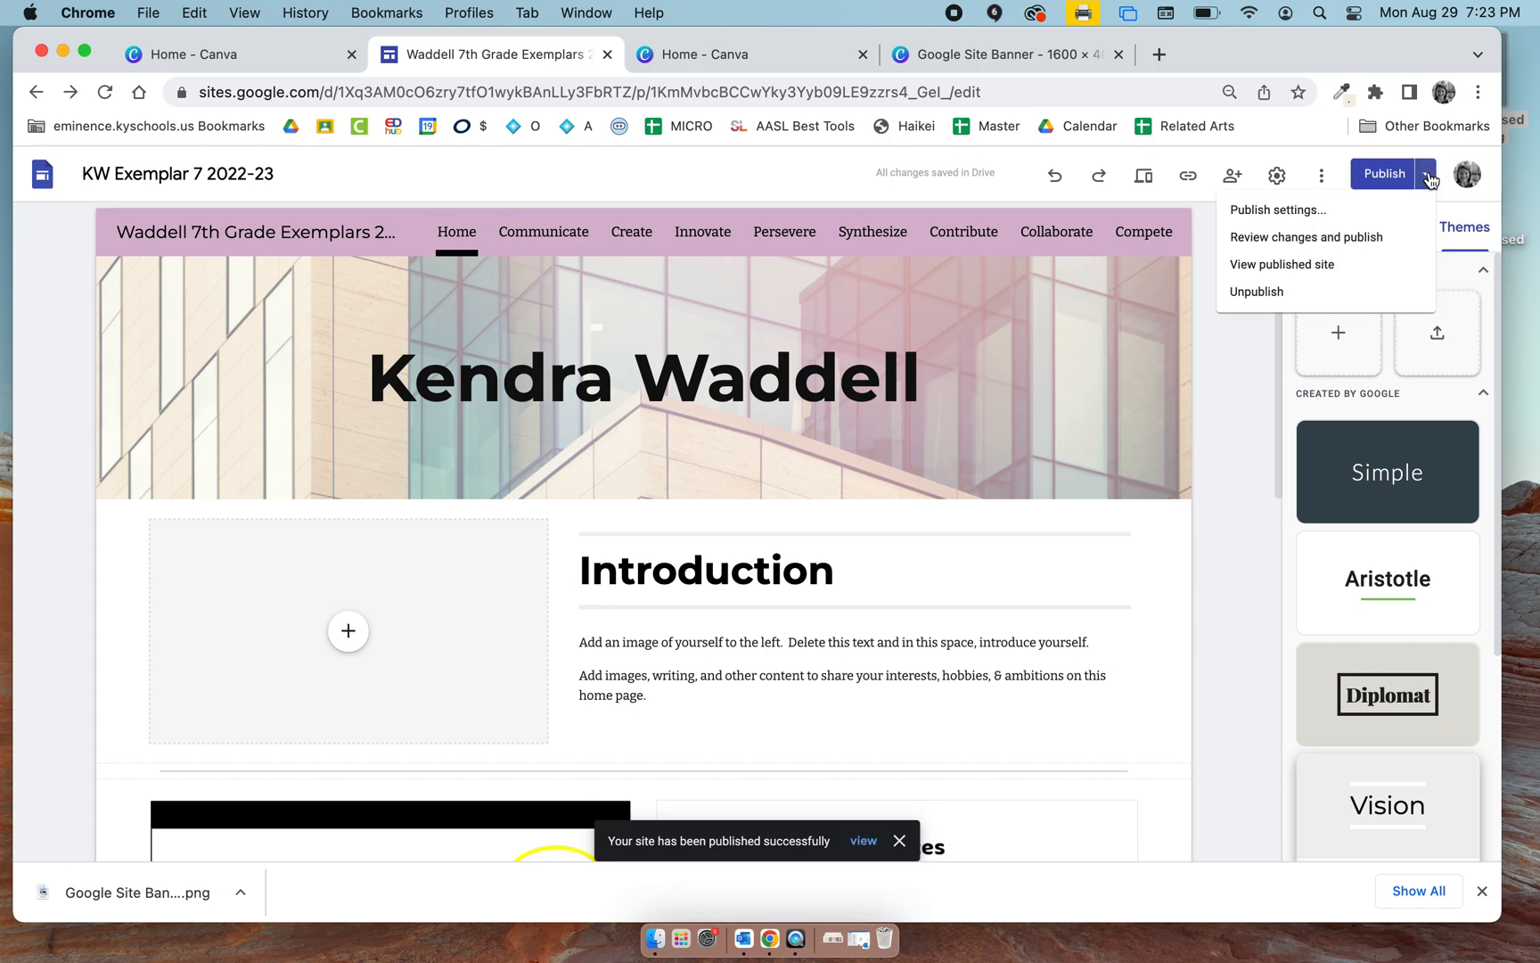
{"action": "left_click", "coordinate": [1267, 265]}
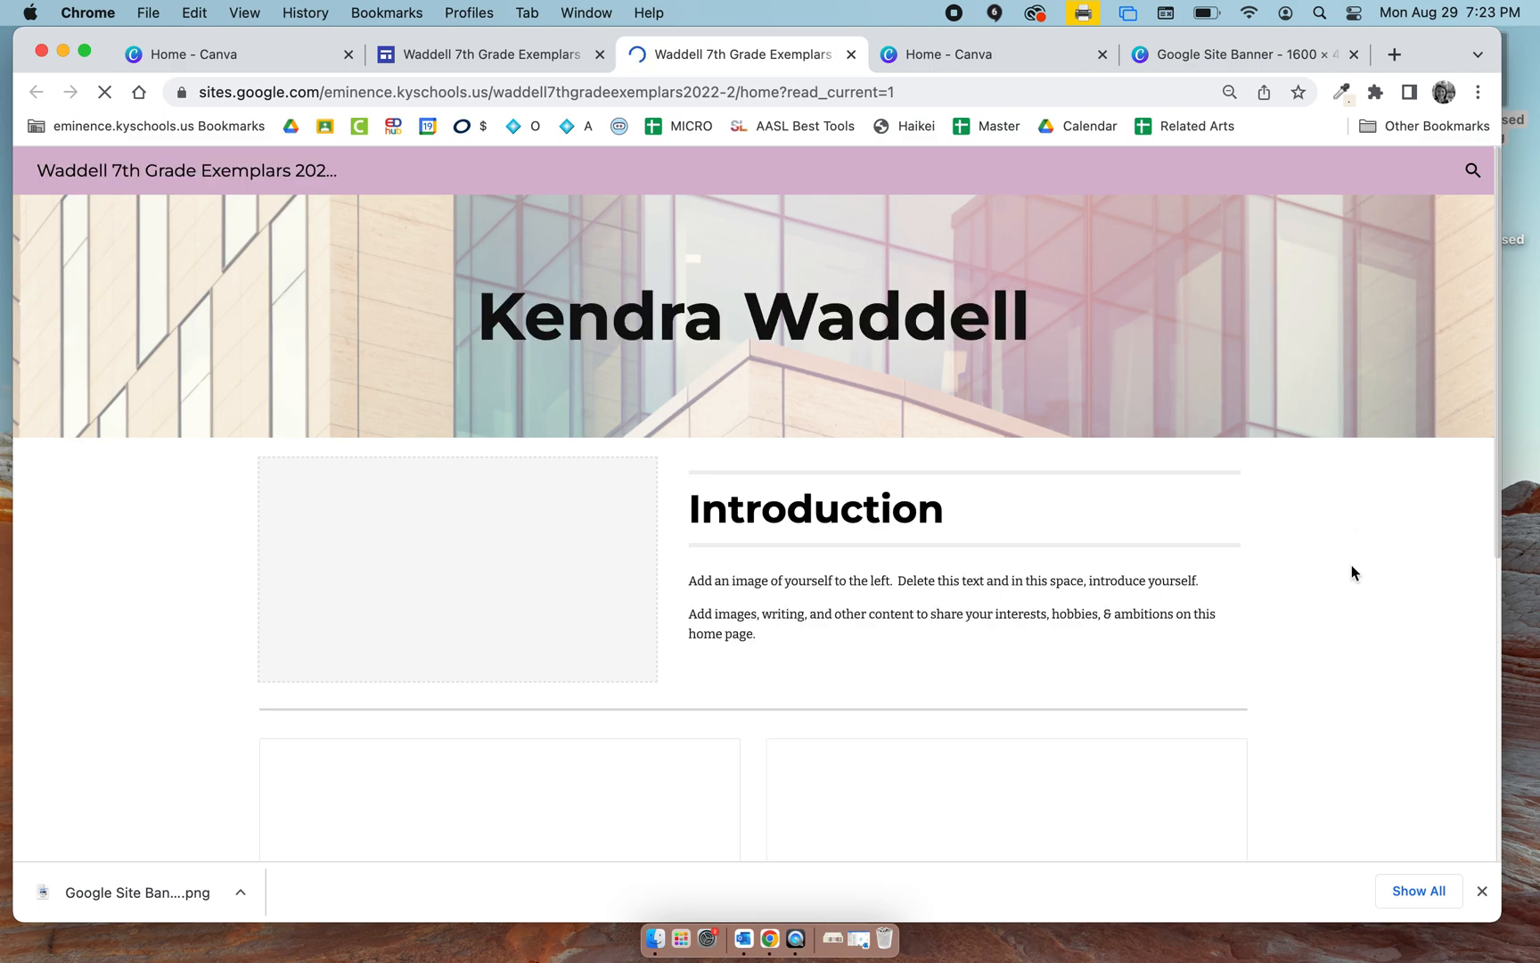
{"action": "scroll", "coordinate": [1352, 564], "scroll_direction": "down", "scroll_amount": 6}
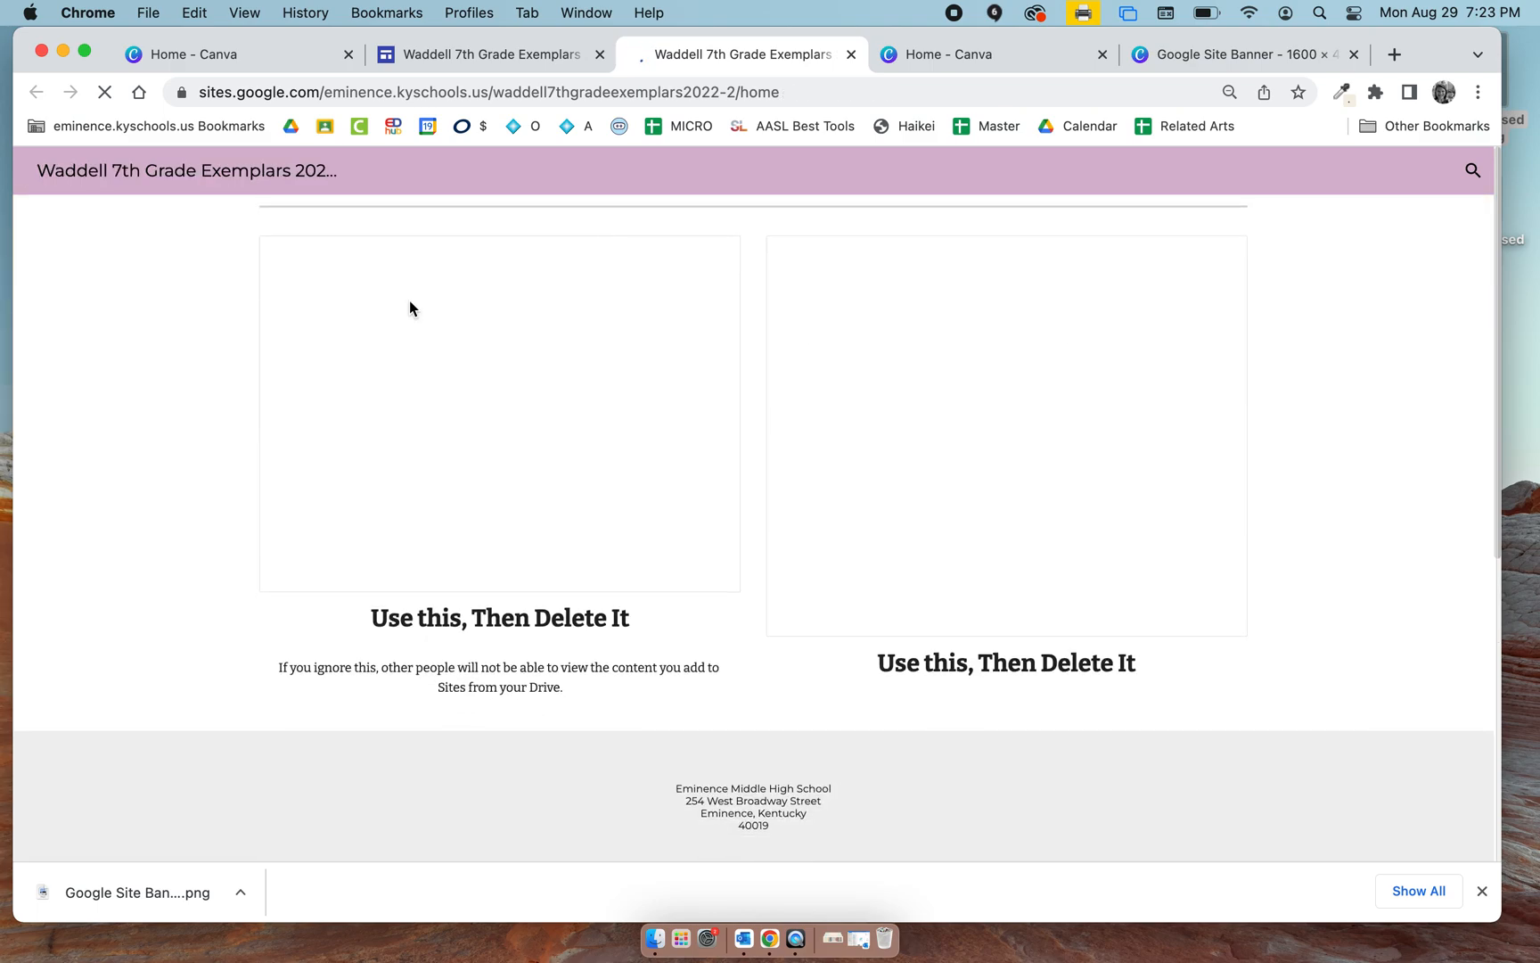
{"action": "scroll", "coordinate": [1320, 580], "scroll_direction": "up", "scroll_amount": 10}
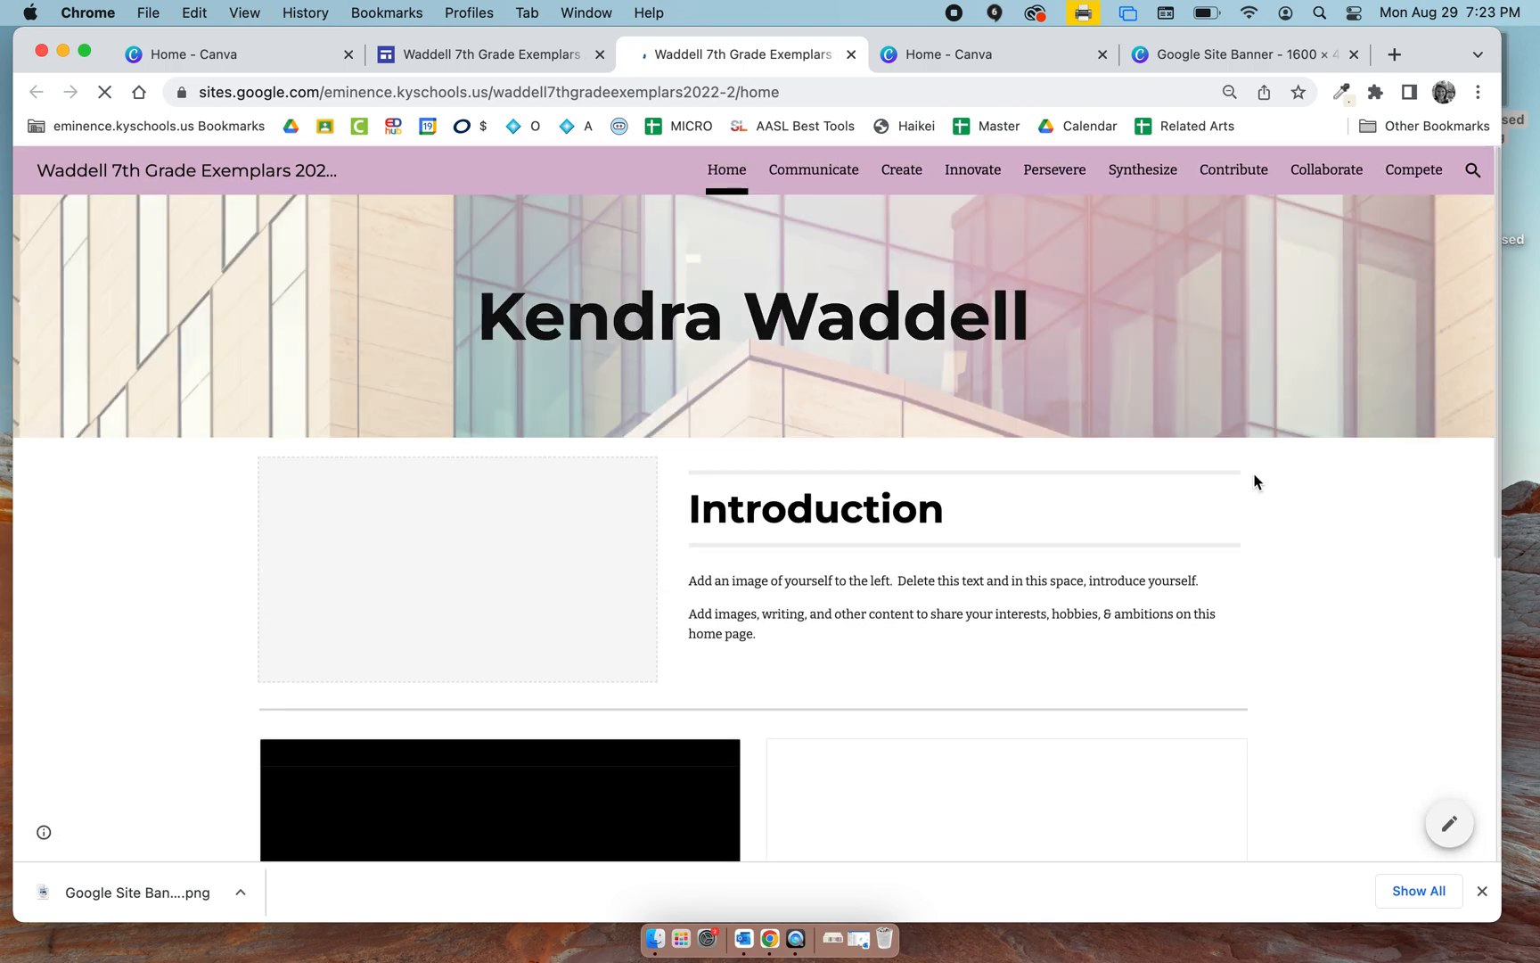
Switch to Canva's home page and show the custom size settings for a 1600 × 400 px design.
{"action": "left_click", "coordinate": [243, 61]}
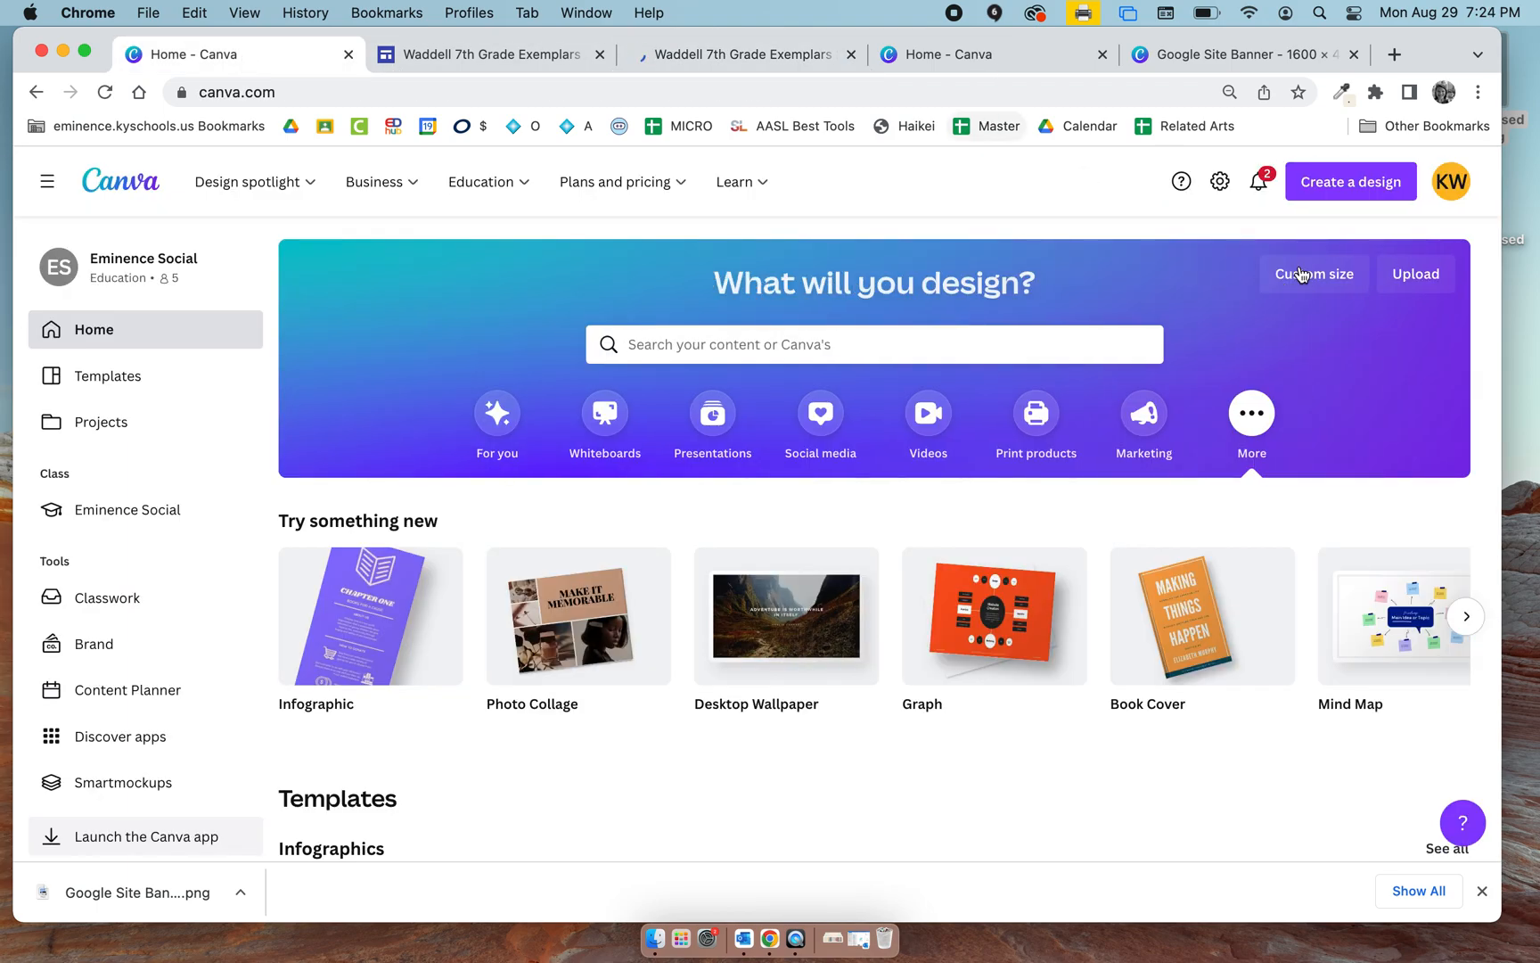
{"action": "left_click", "coordinate": [1301, 273]}
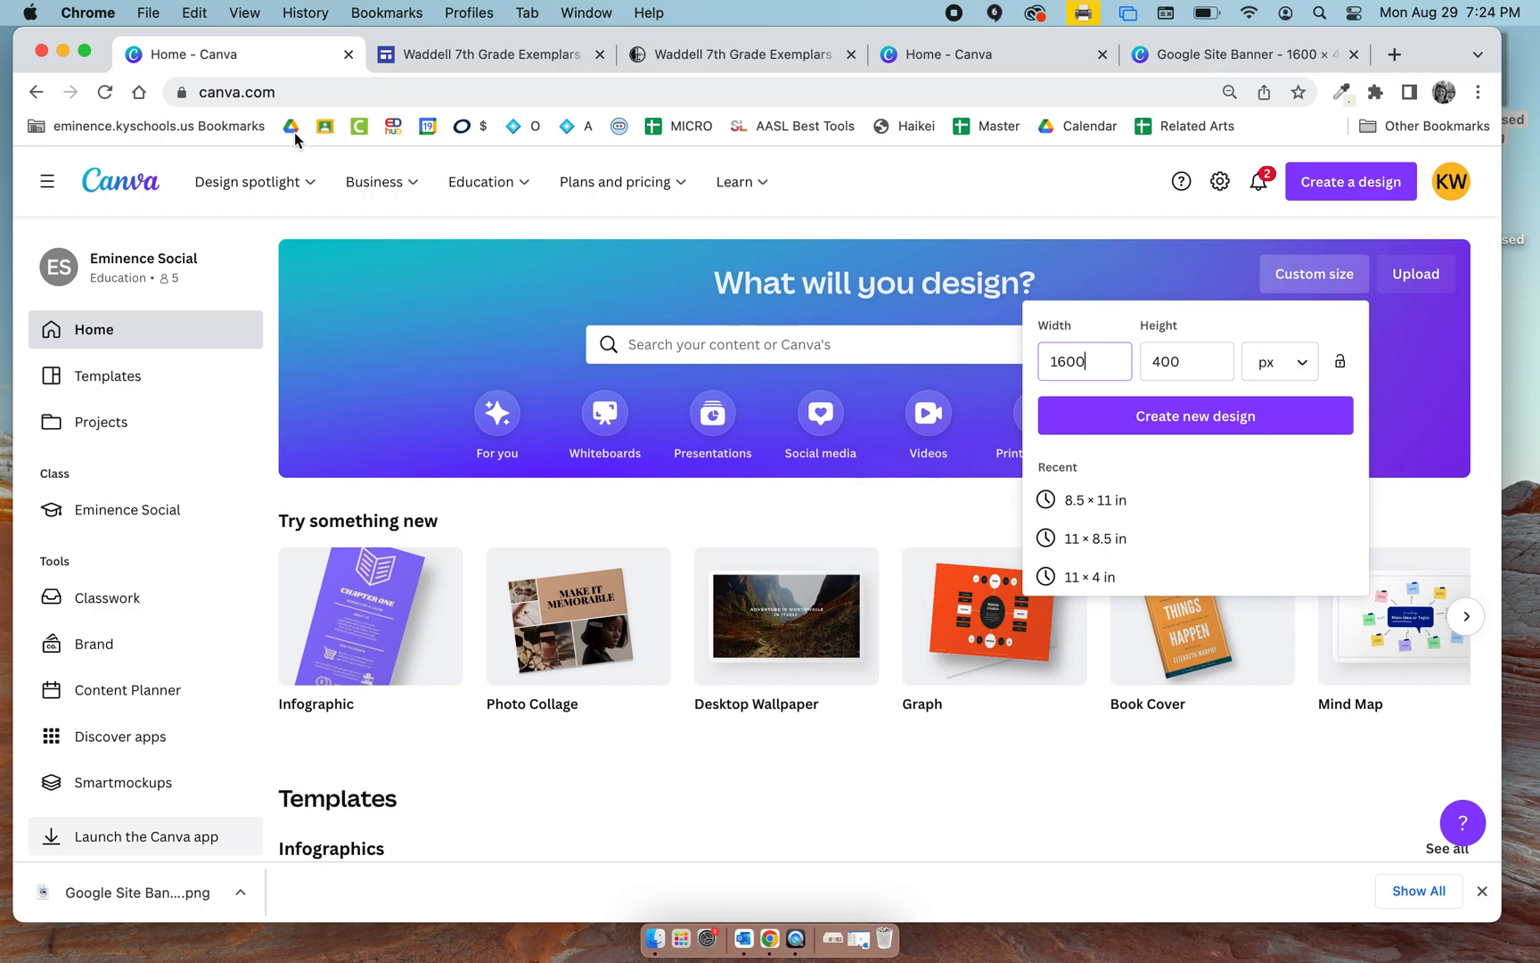
Open the bookmarked EDHub Hub site and look at its sections for students, staff and micro-credentials.
{"action": "left_click", "coordinate": [242, 132]}
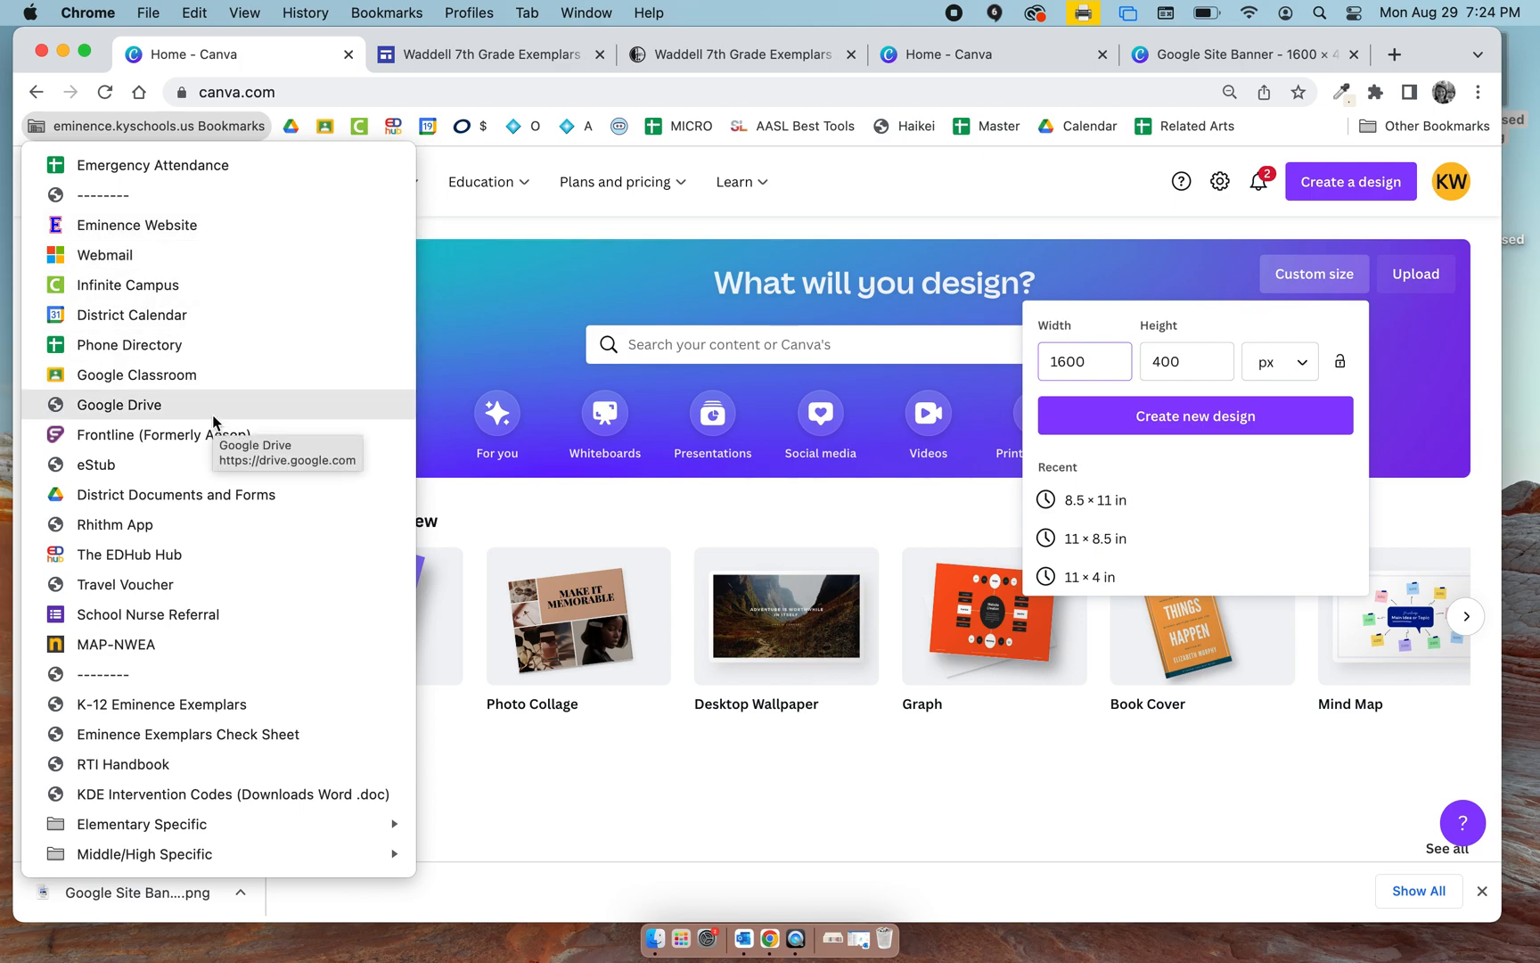
{"action": "left_click", "coordinate": [193, 557]}
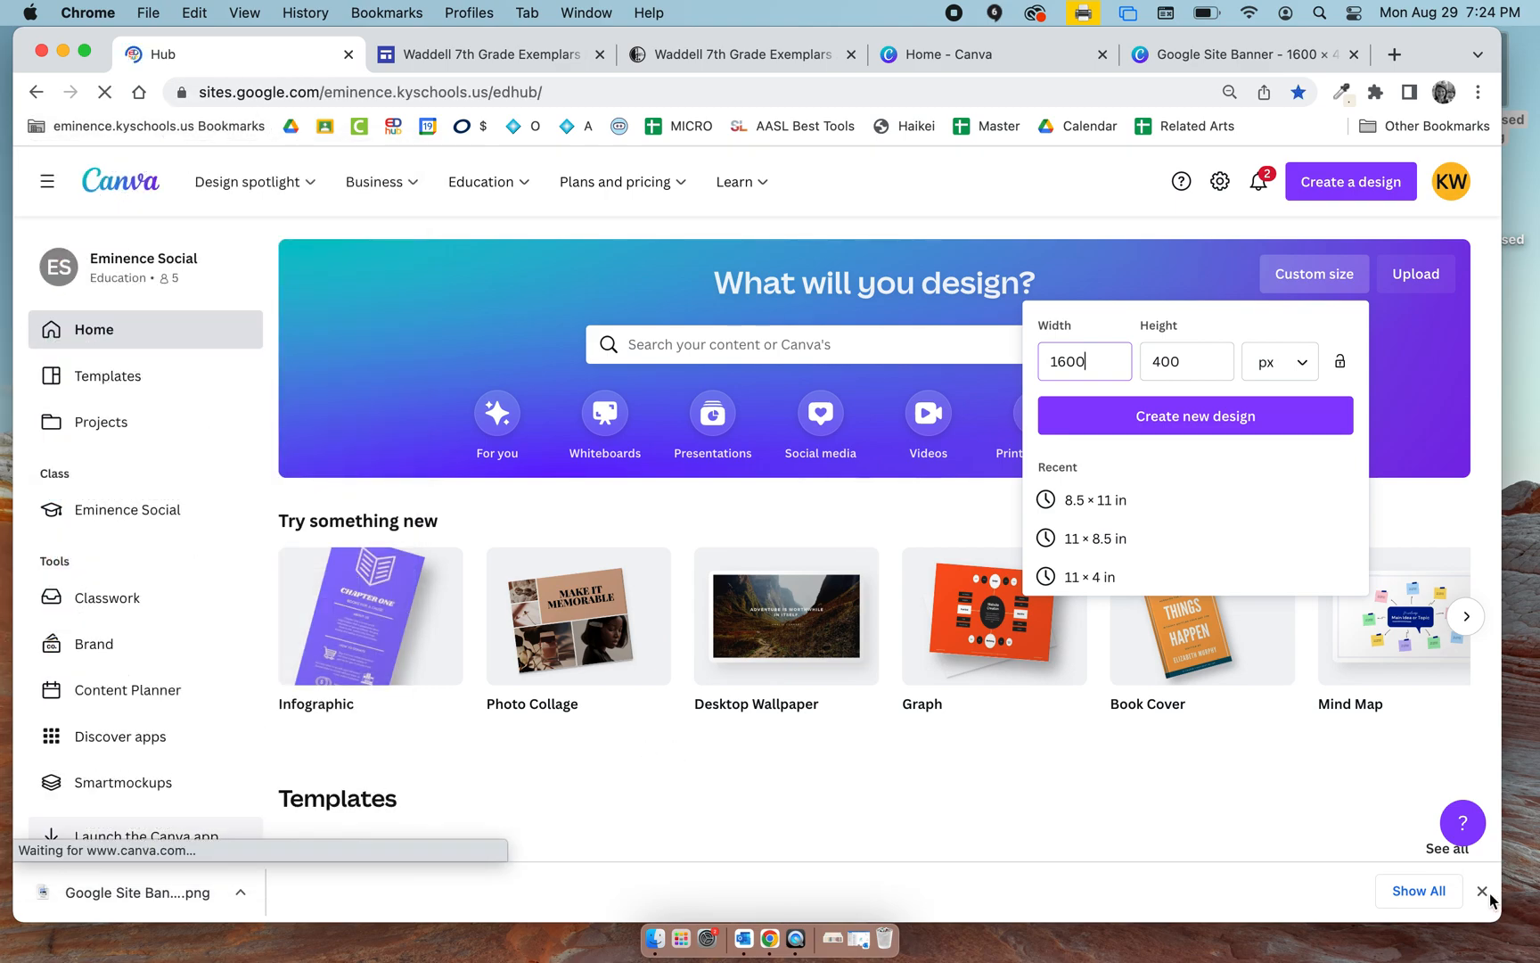
{"action": "scroll", "coordinate": [948, 708], "scroll_direction": "down", "scroll_amount": 5}
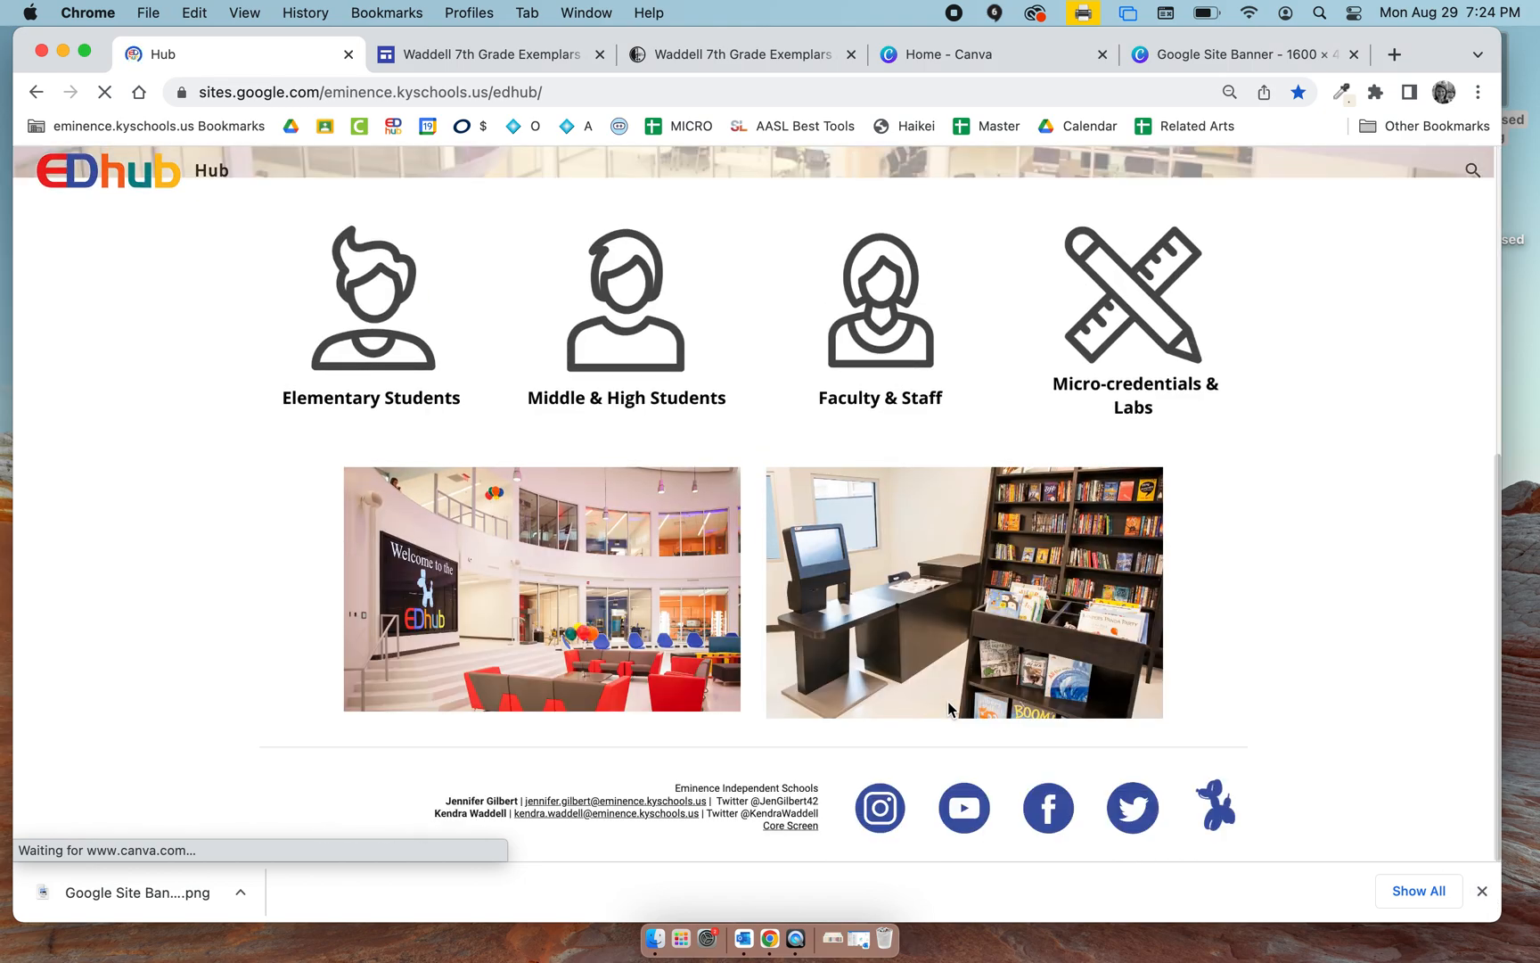